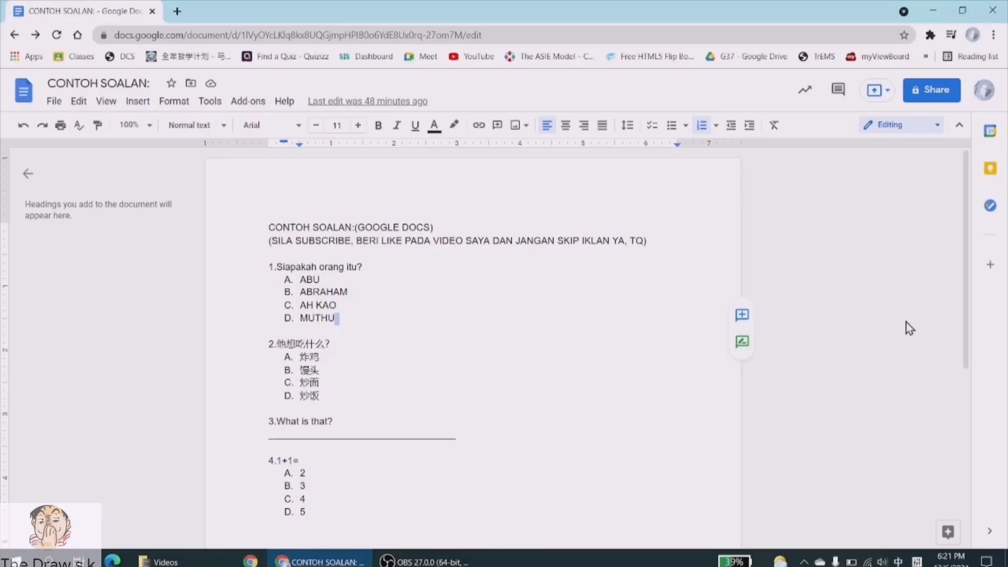
Open the Google Workspace Marketplace to get add-ons for the CONTOH SOALAN document
left_click(457, 257)
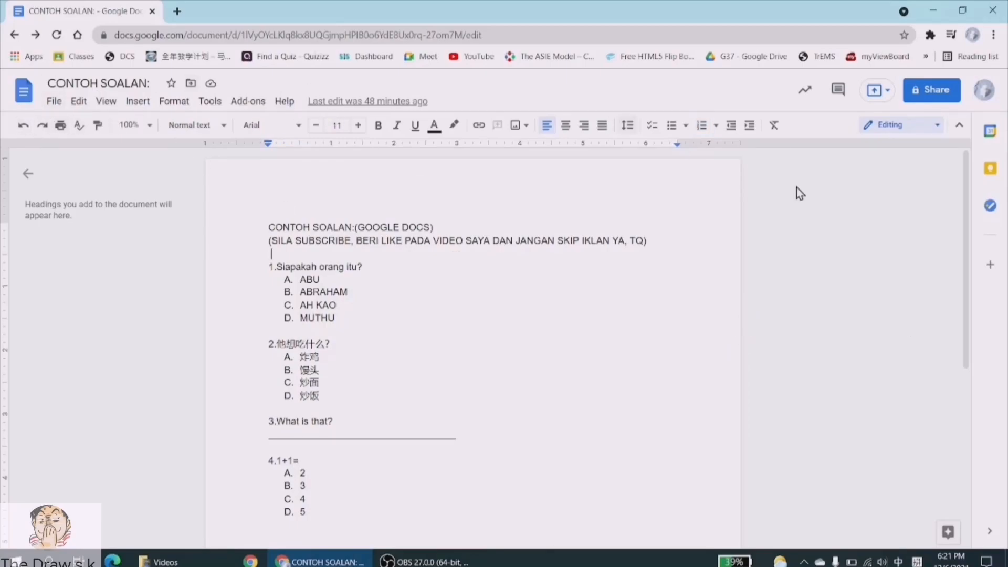
scroll(362, 299, "down", 2)
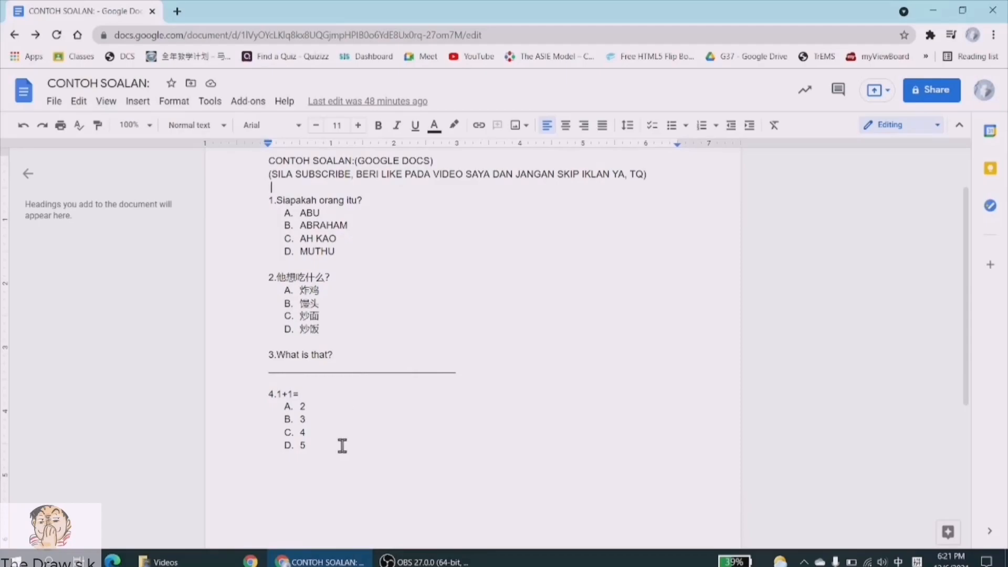
scroll(343, 431, "up", 2)
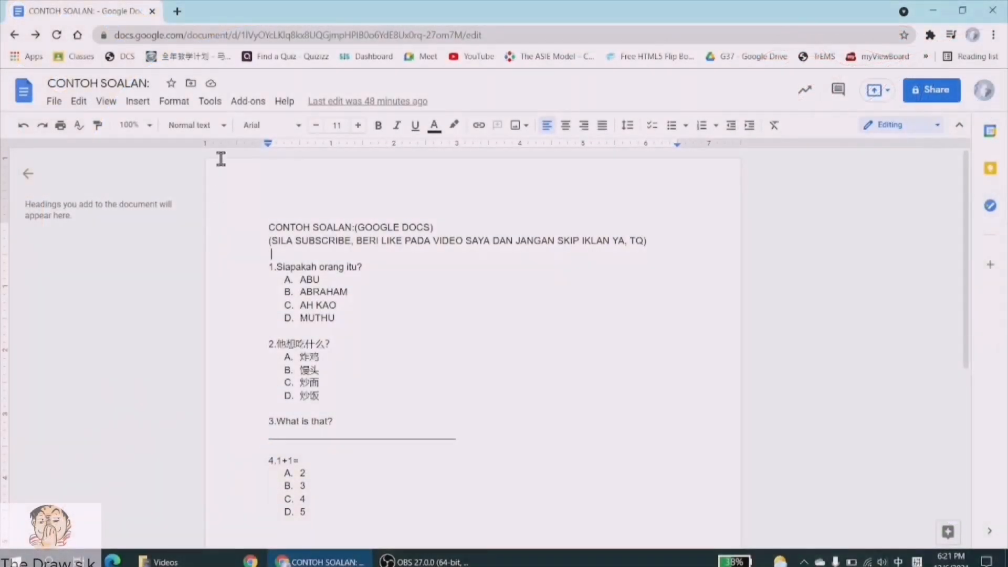
left_click(248, 102)
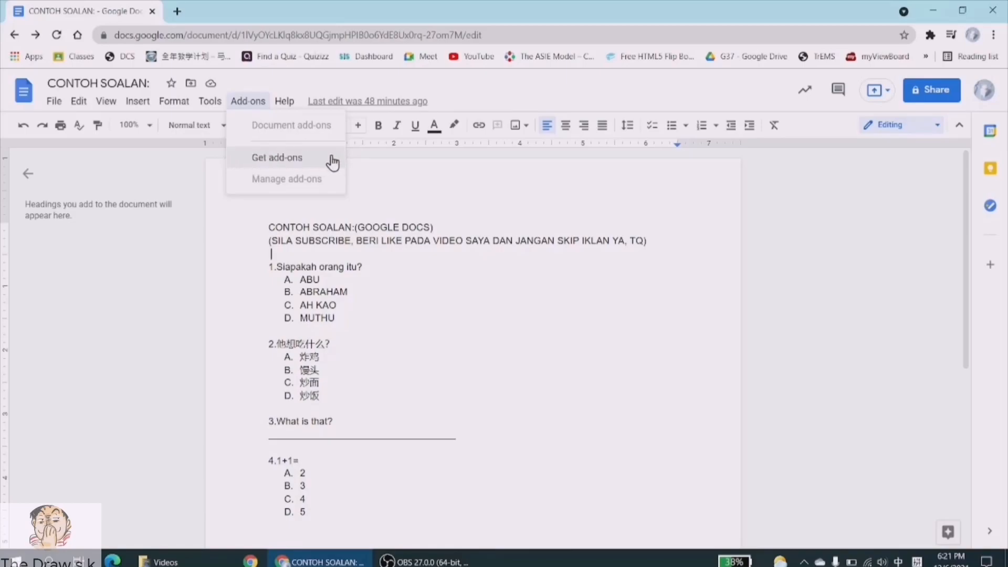
left_click(302, 160)
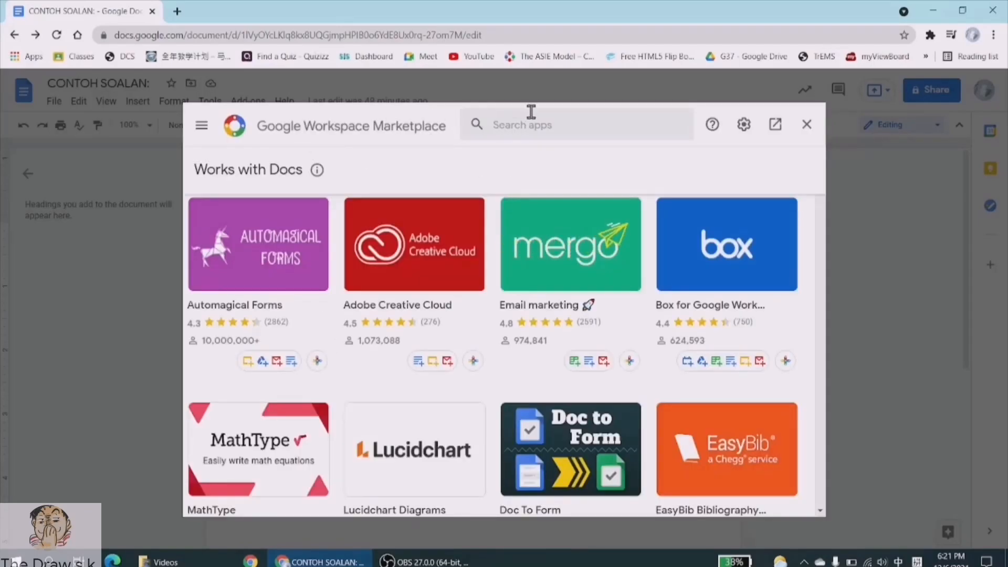
Search the marketplace for "DOC TO FORM"
left_click(567, 120)
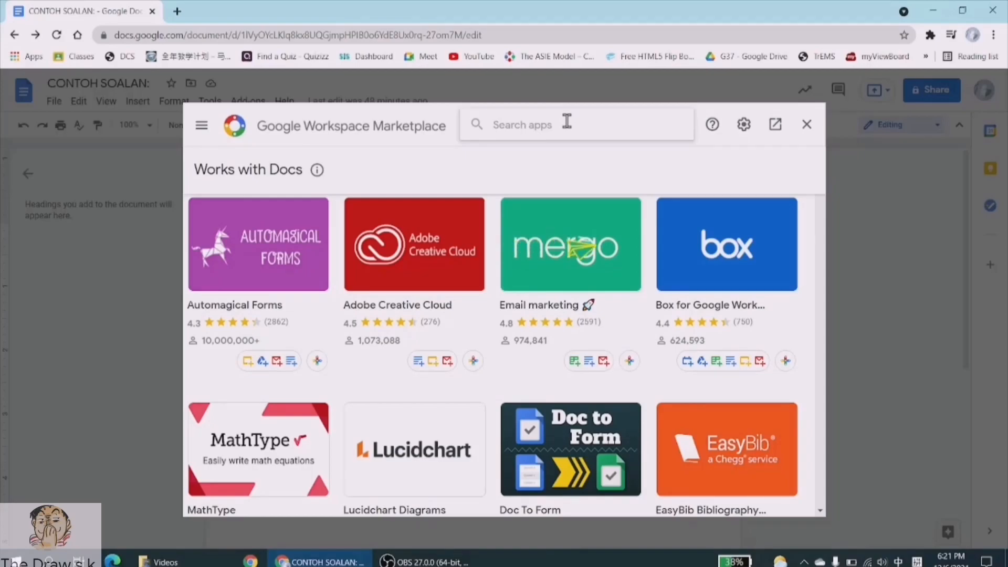
type("DOCS T")
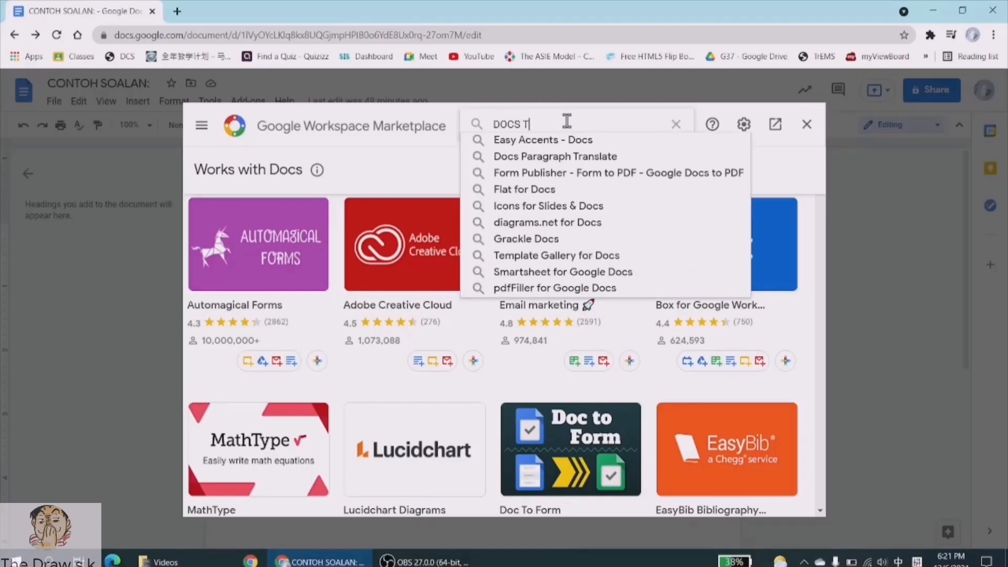
type("O FORM")
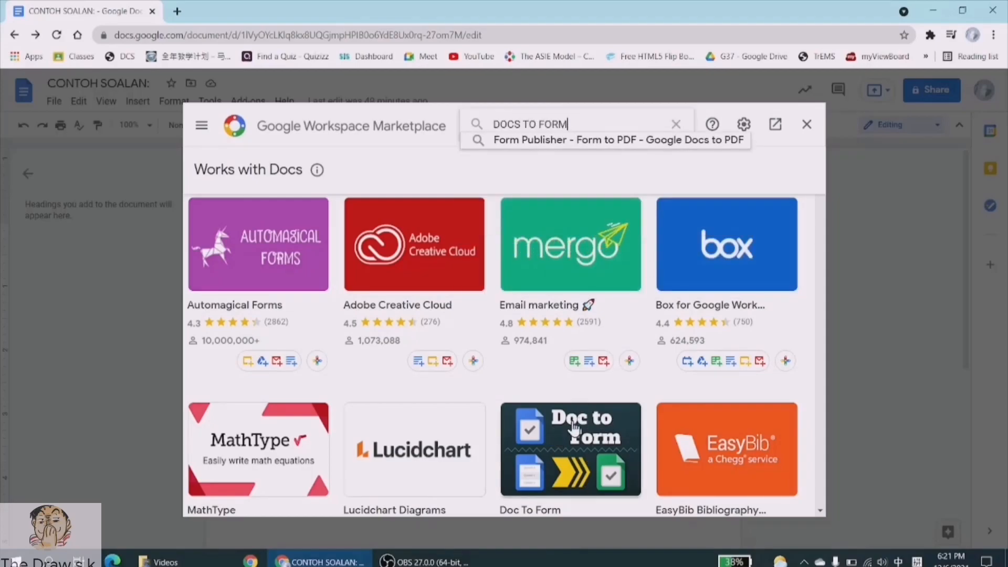
key("Return")
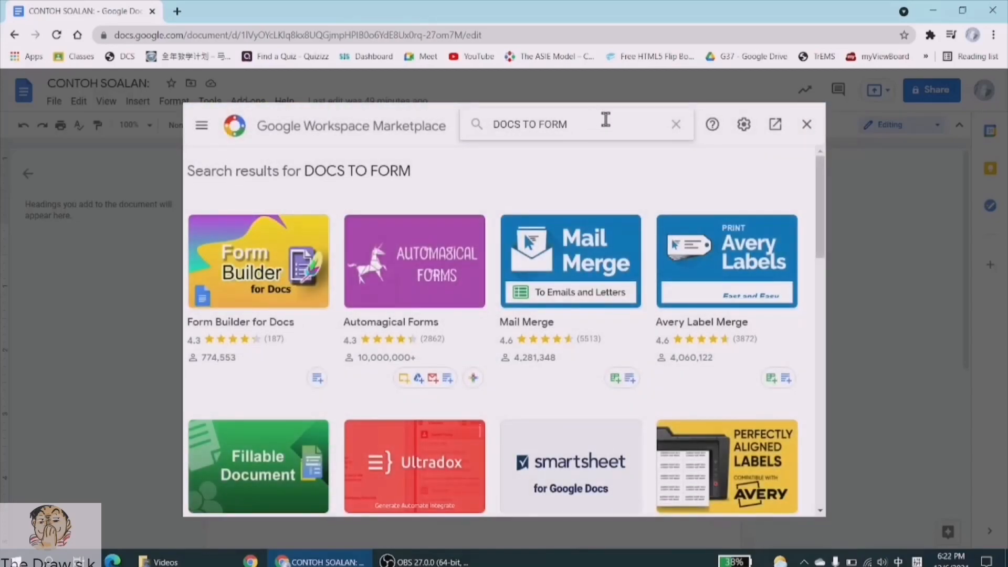
left_click(528, 124)
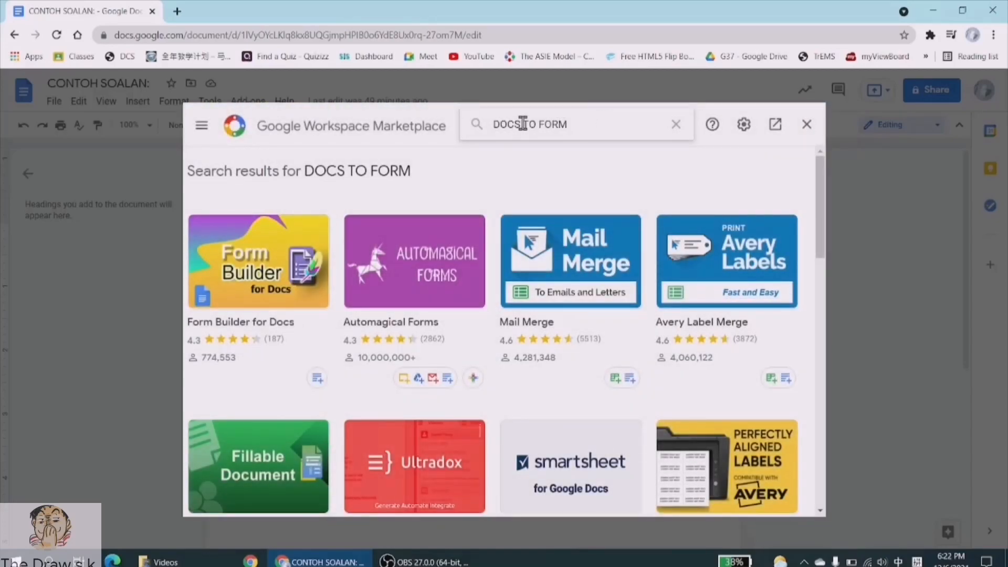
key("BackSpace")
key("BackSpace")
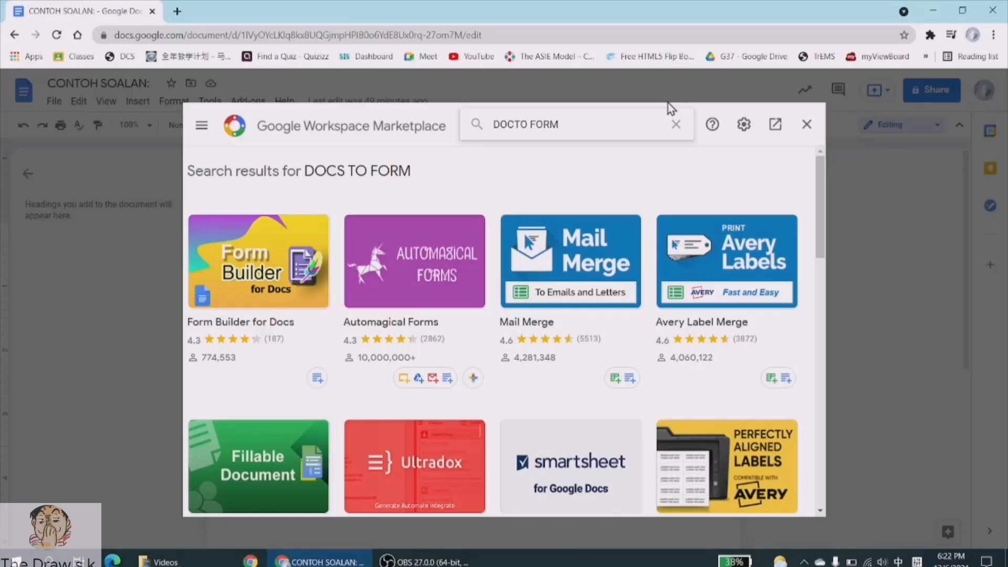
key("Return")
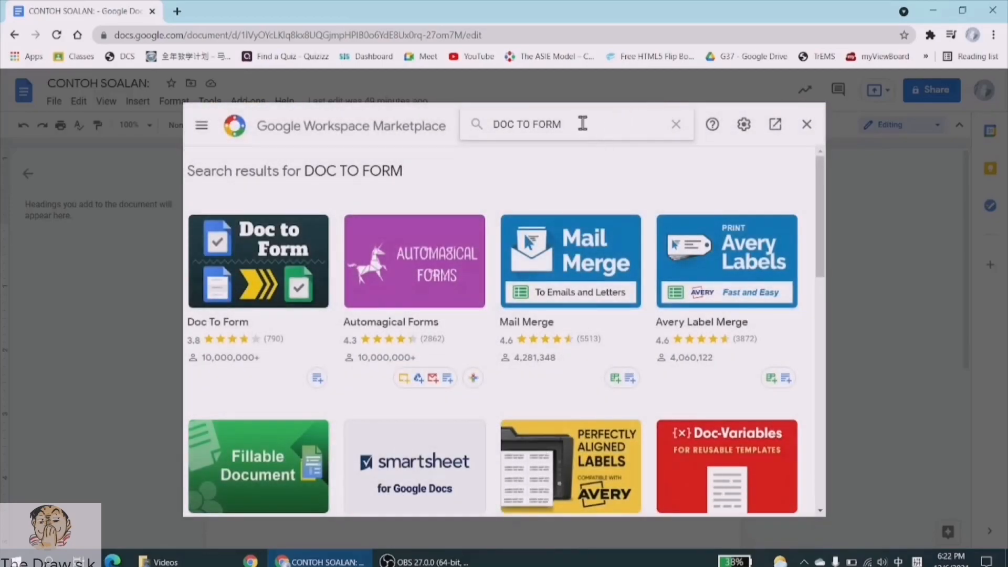
Open the Doc To Form listing and start its installation, continuing to the account permission request
left_click(263, 248)
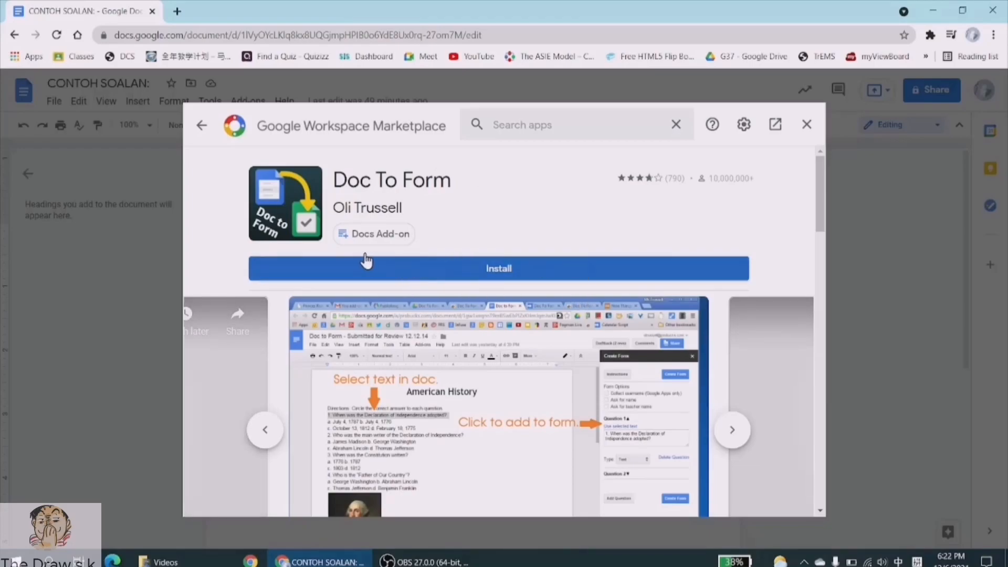
left_click(515, 272)
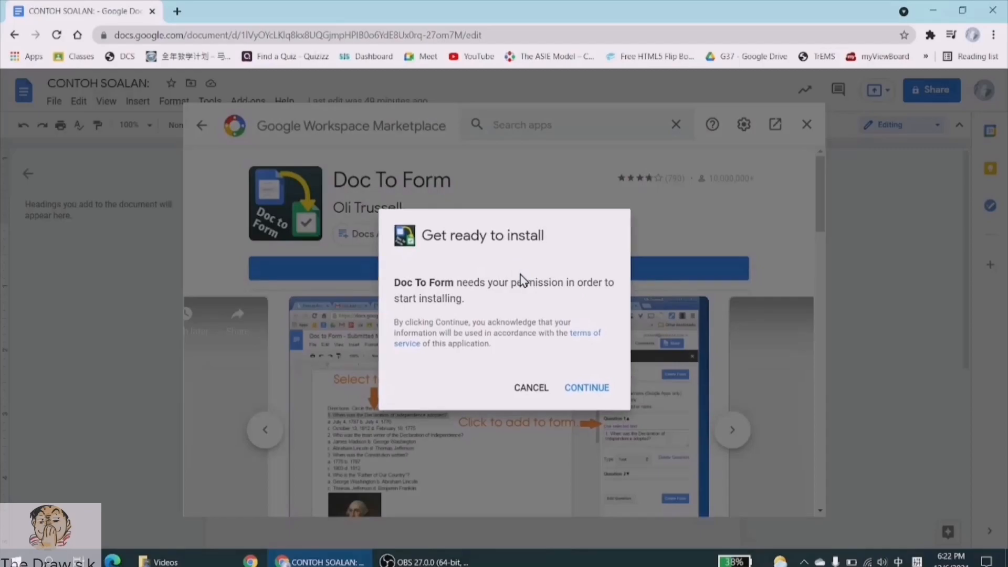
left_click(579, 389)
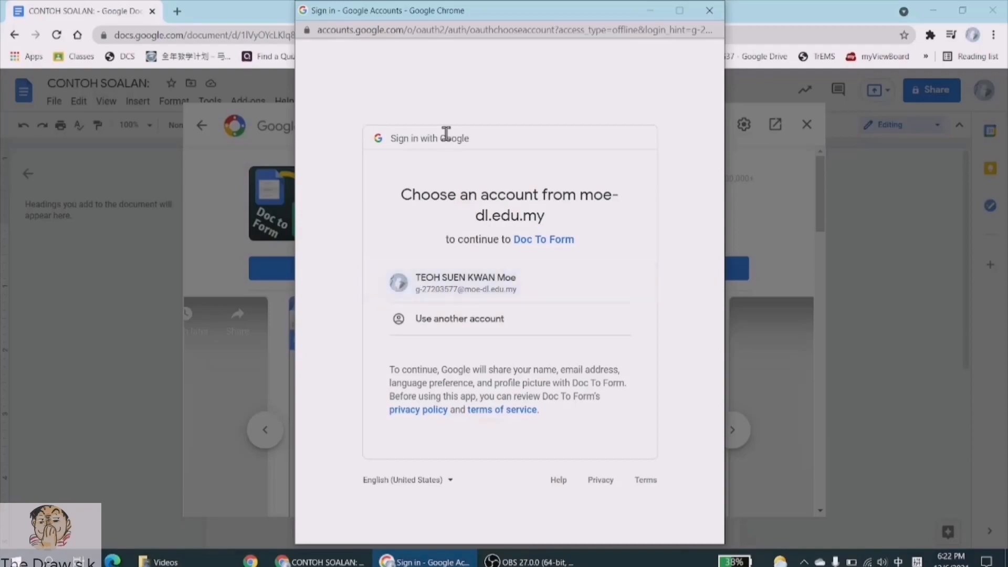
Authorize Doc To Form with the school Google account, finish the installation and close the marketplace
left_click(481, 292)
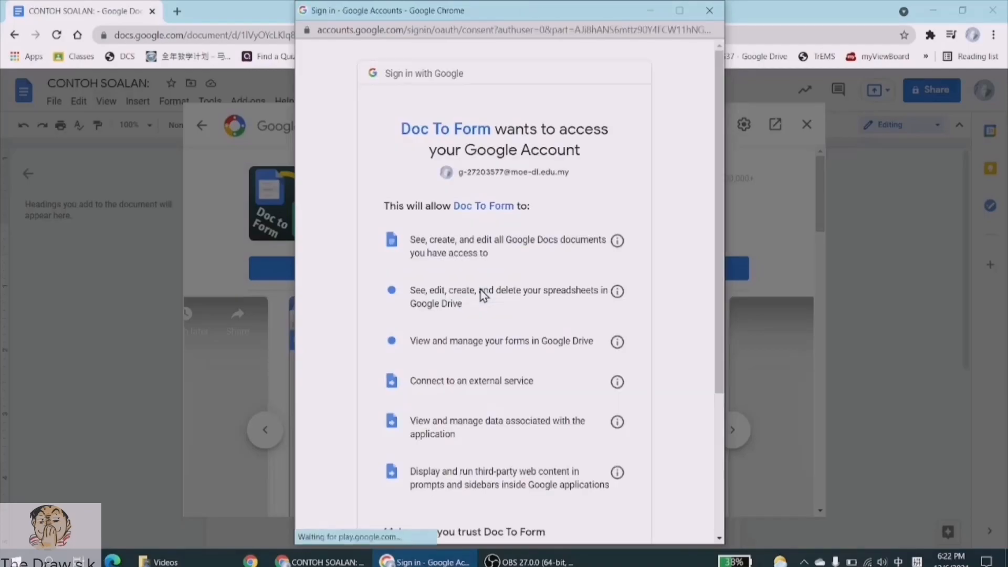
scroll(520, 331, "down", 1)
scroll(520, 331, "down", 3)
left_click(597, 460)
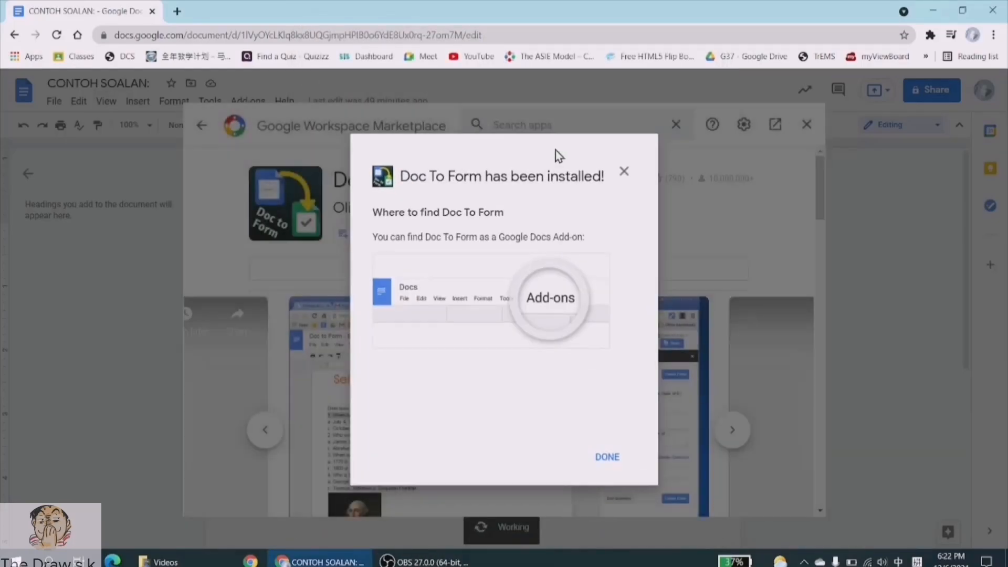
left_click(601, 448)
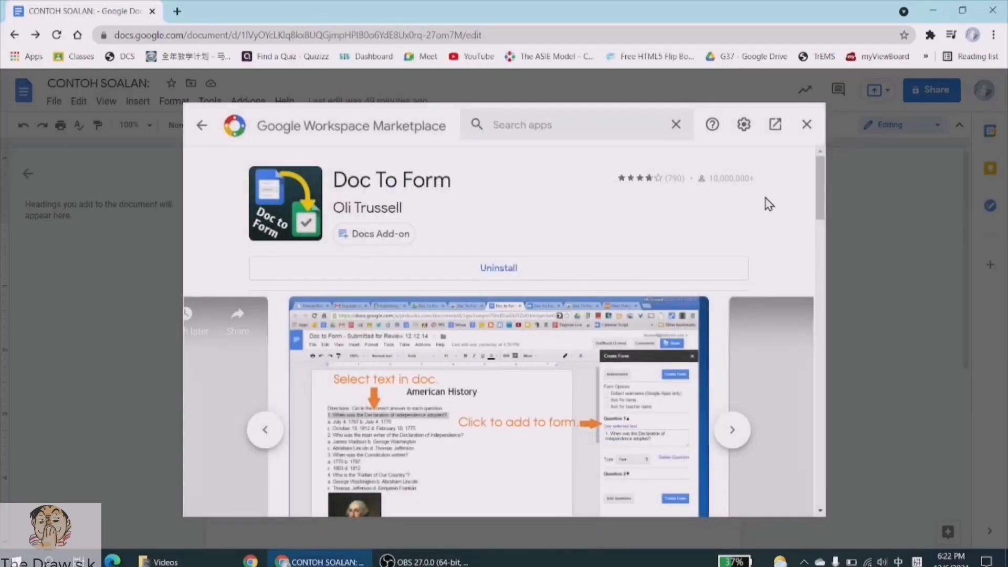
left_click(806, 126)
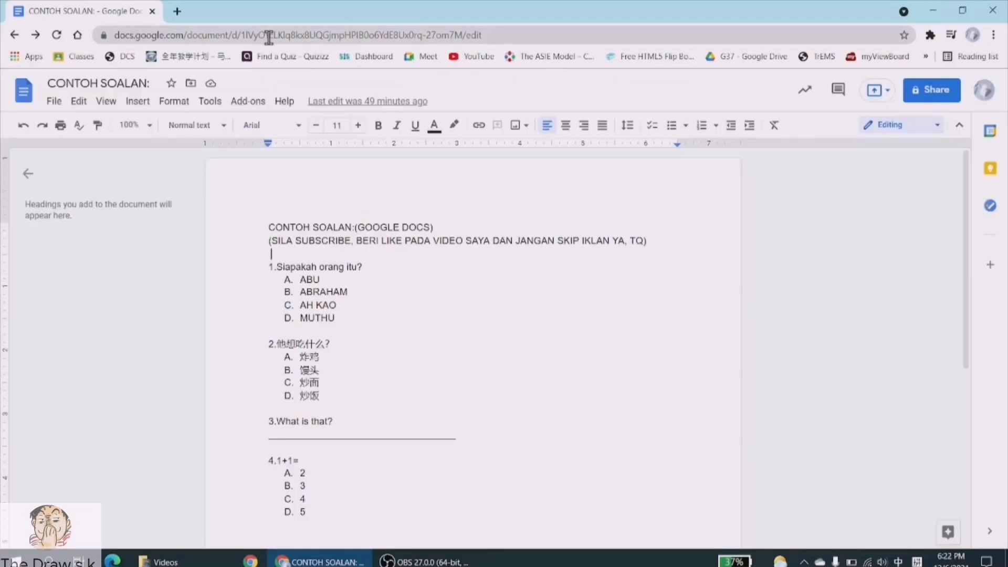
left_click(254, 101)
mouse_move(278, 164)
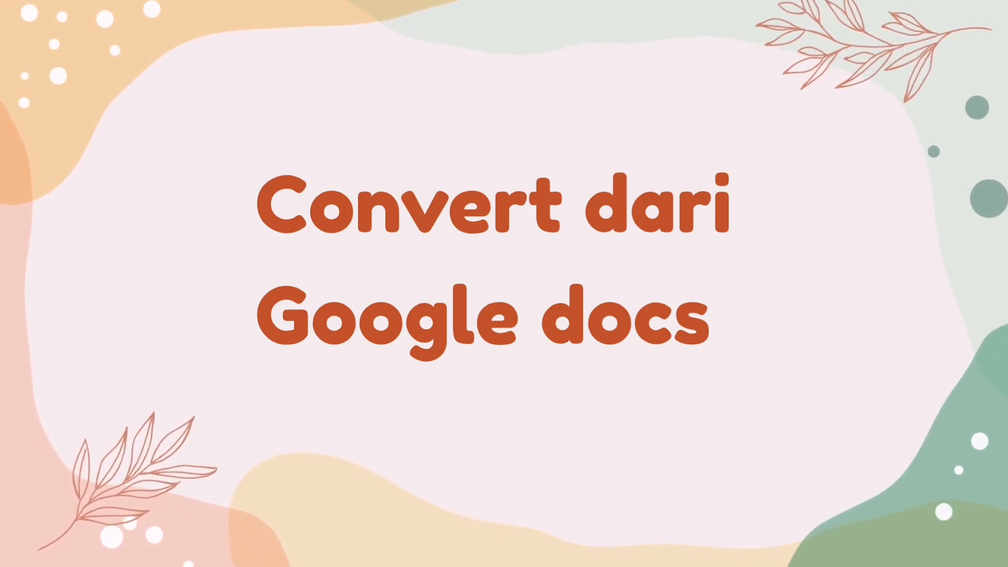
left_click(526, 318)
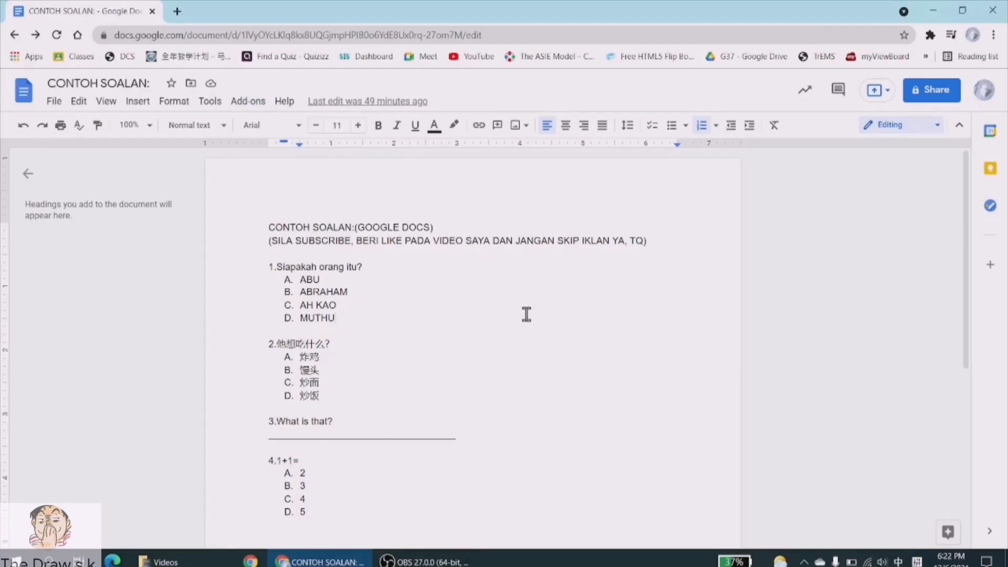
left_click(396, 268)
left_click(389, 257)
scroll(353, 419, "down", 3)
scroll(354, 420, "up", 3)
Launch Create Form from Doc in the Doc To Form add-on
left_click(257, 105)
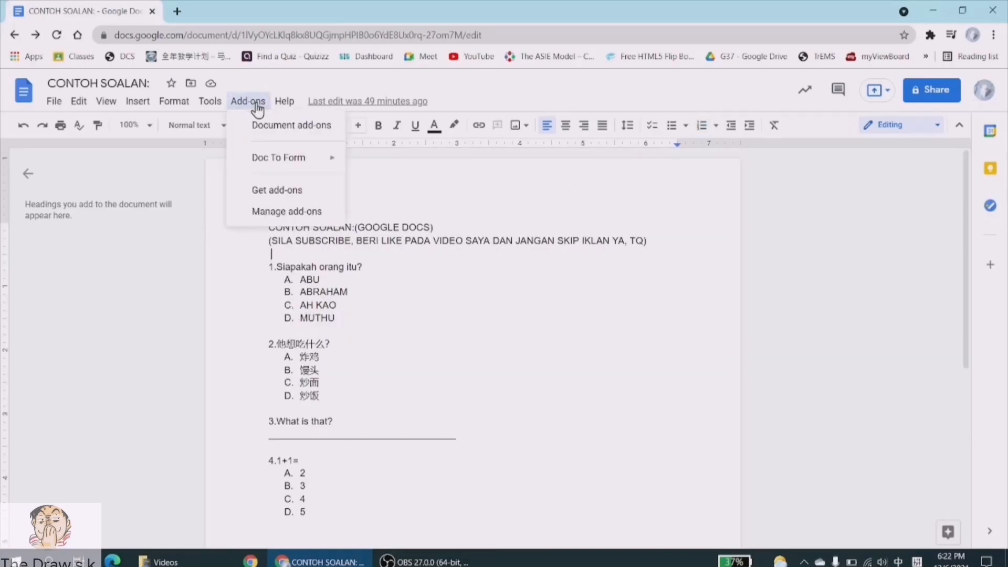
mouse_move(264, 167)
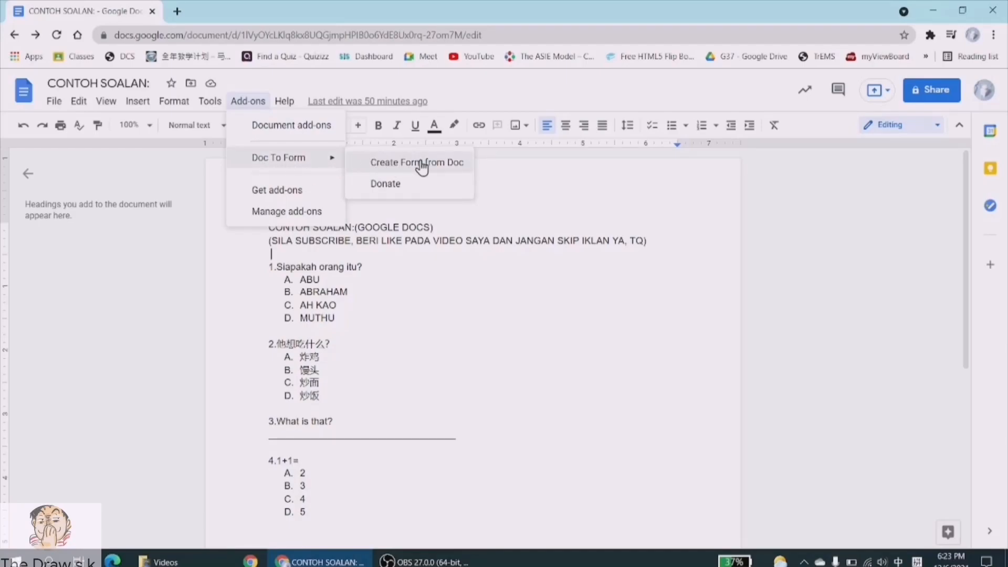
left_click(386, 170)
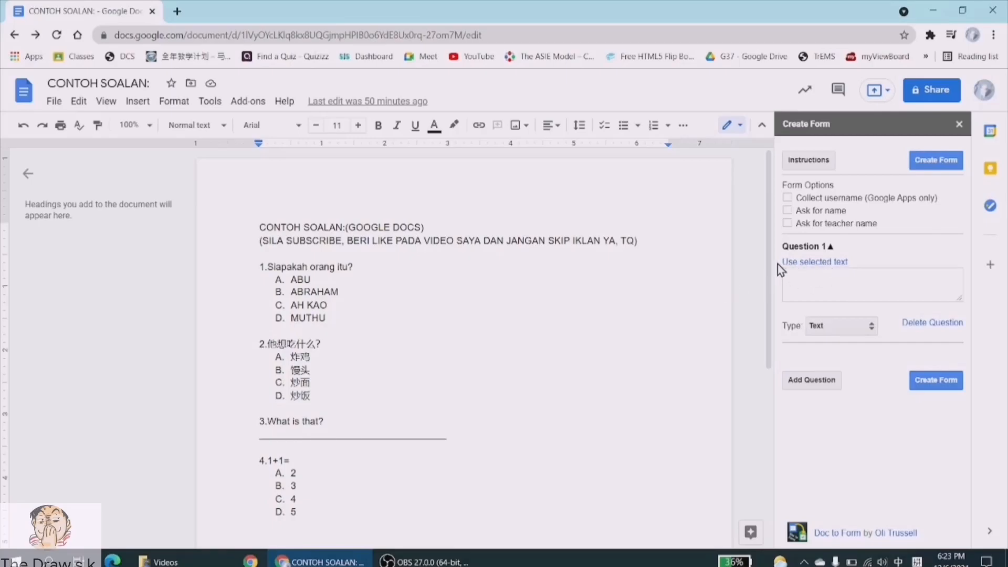
Use the document line "1.Siapakah orang itu?" as the text of Question 1 in the form
left_click(840, 267)
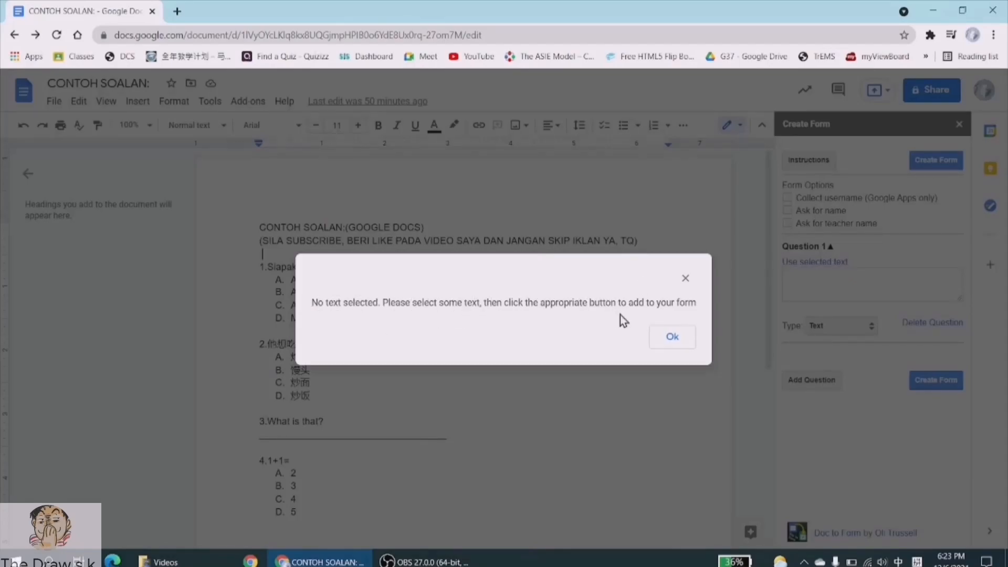
left_click(667, 337)
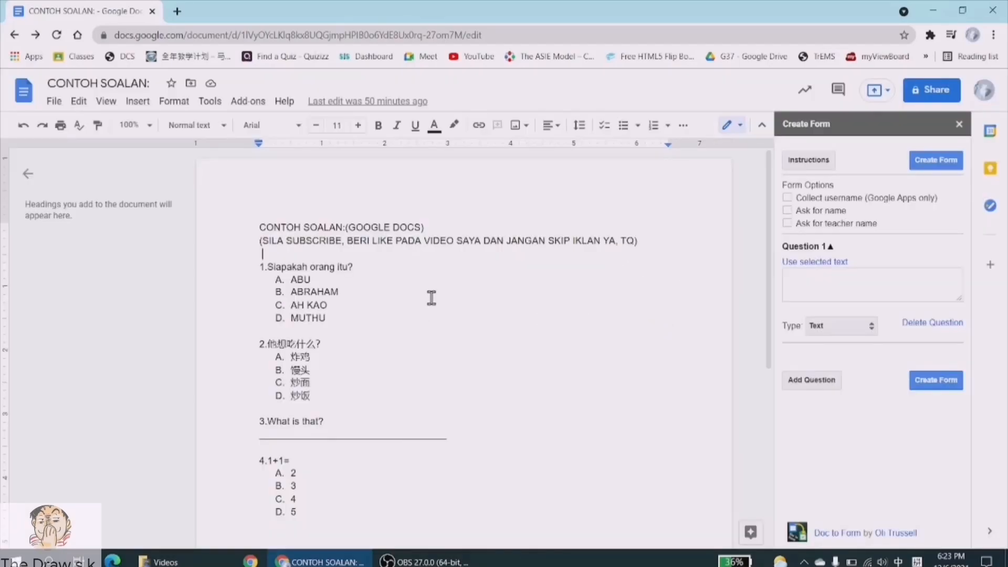
left_click_drag(369, 266, 258, 268)
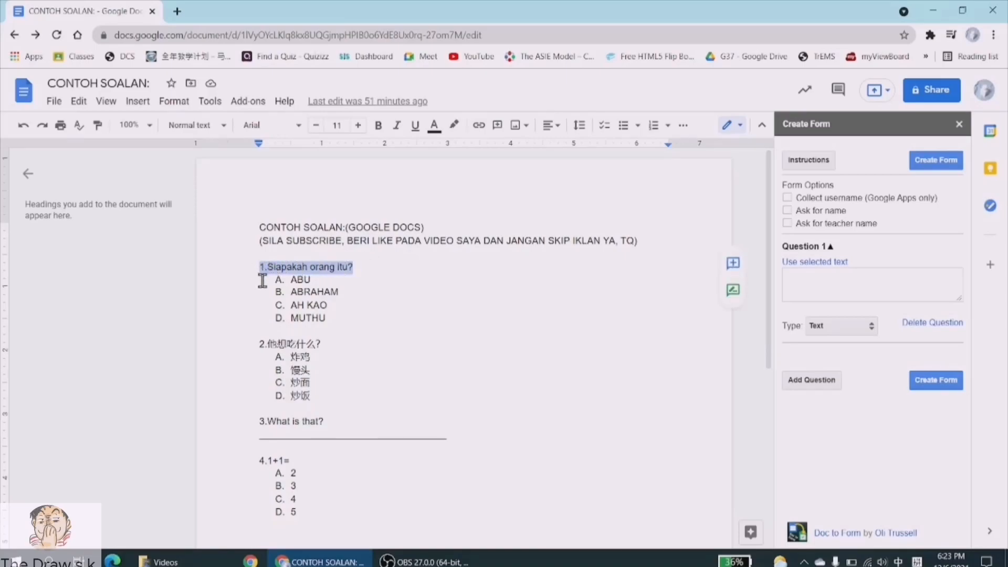
left_click(808, 264)
Set the type of Question 1 to Multiple Choice
left_click(852, 326)
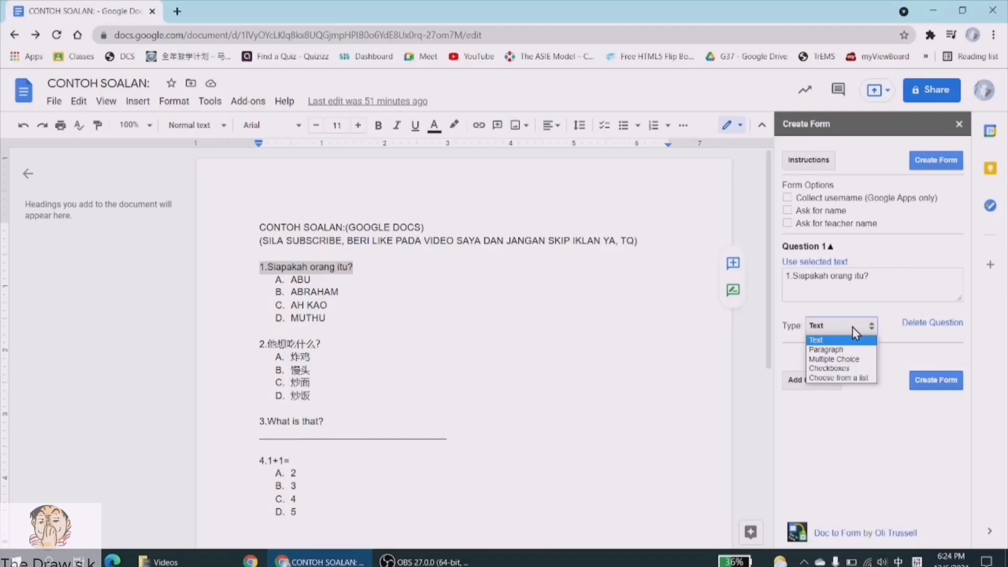
left_click(856, 328)
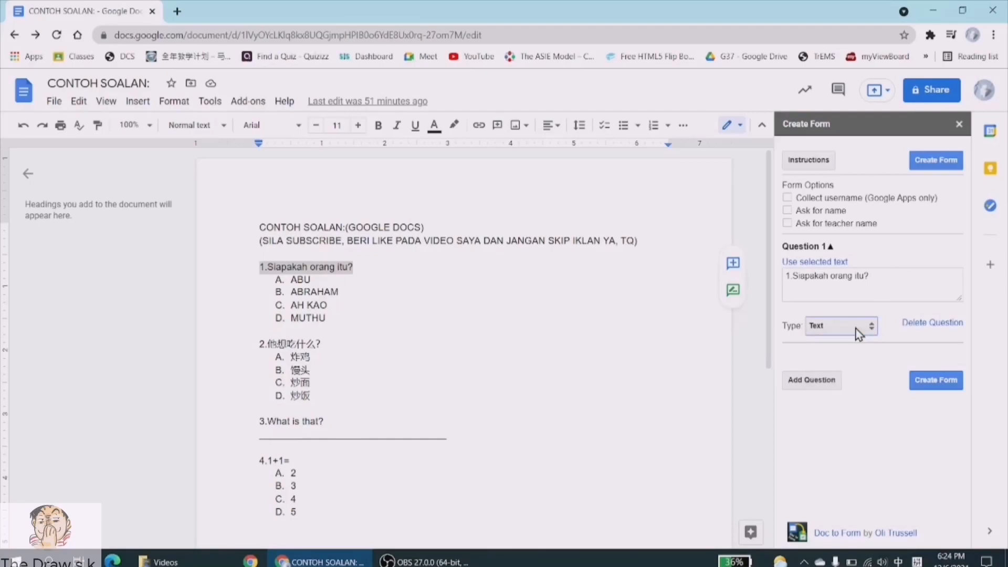
left_click(857, 333)
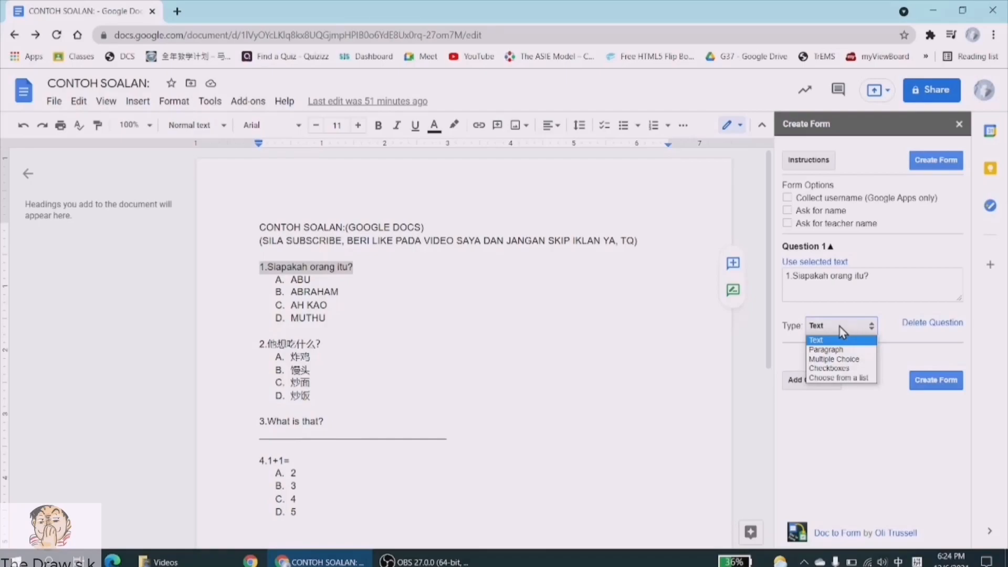
left_click(830, 360)
left_click(828, 361)
Copy the four answer choices below the document's first question into the options of Question 1
left_click_drag(325, 318, 293, 279)
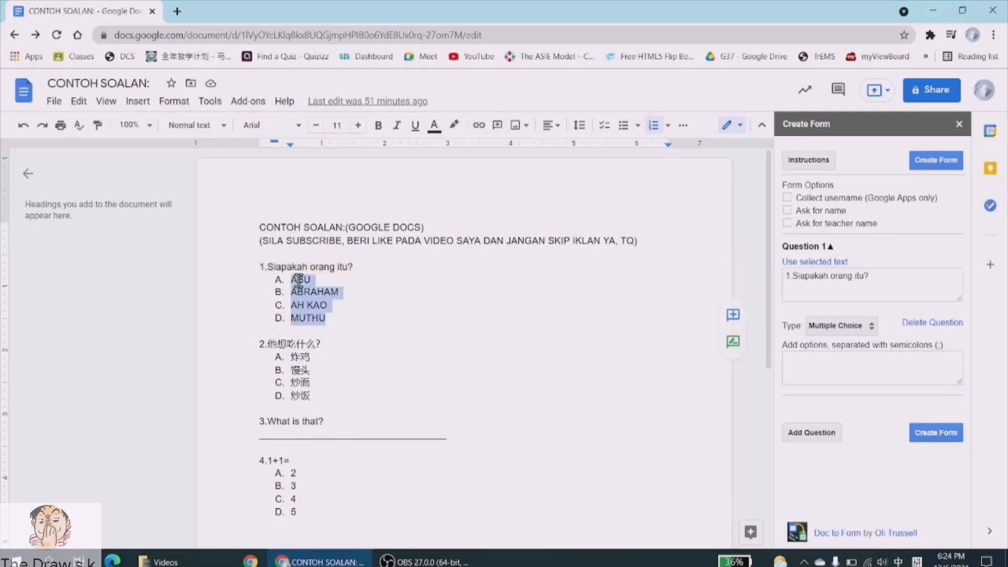
right_click(301, 281)
left_click(317, 157)
left_click(804, 368)
key("ctrl+v")
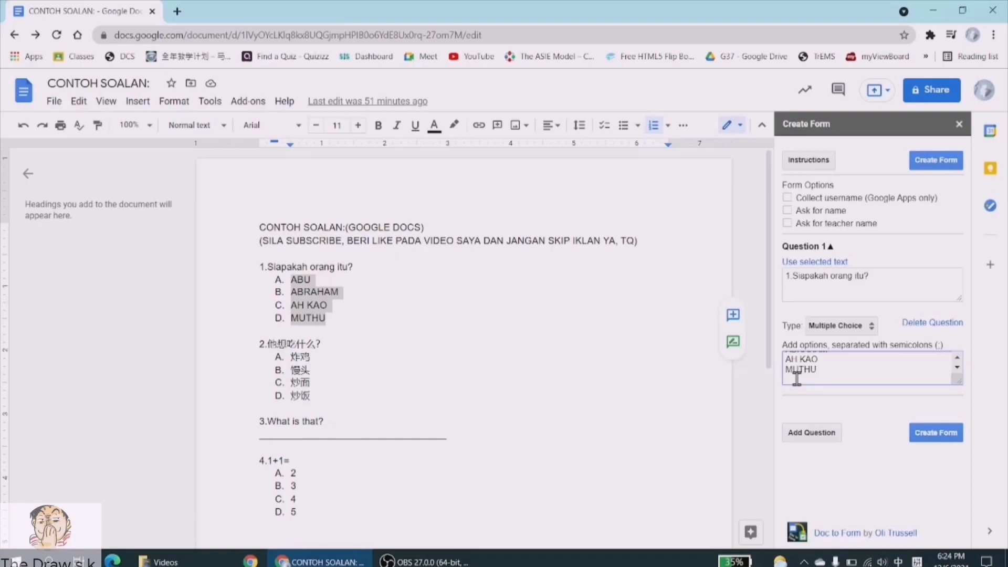
Separate the pasted answer options of Question 1 with semicolons
key("BackSpace")
scroll(827, 362, "up", 1)
left_click(826, 361)
left_click(829, 370)
Add a second question to the form and use the document line "2.他想吃什么?" as its text
left_click(801, 436)
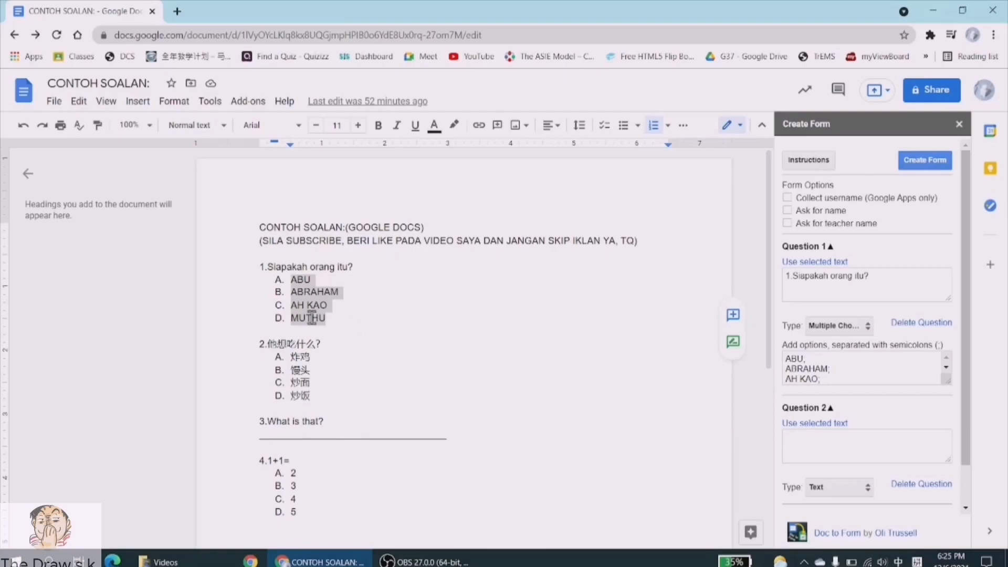
left_click_drag(326, 344, 259, 344)
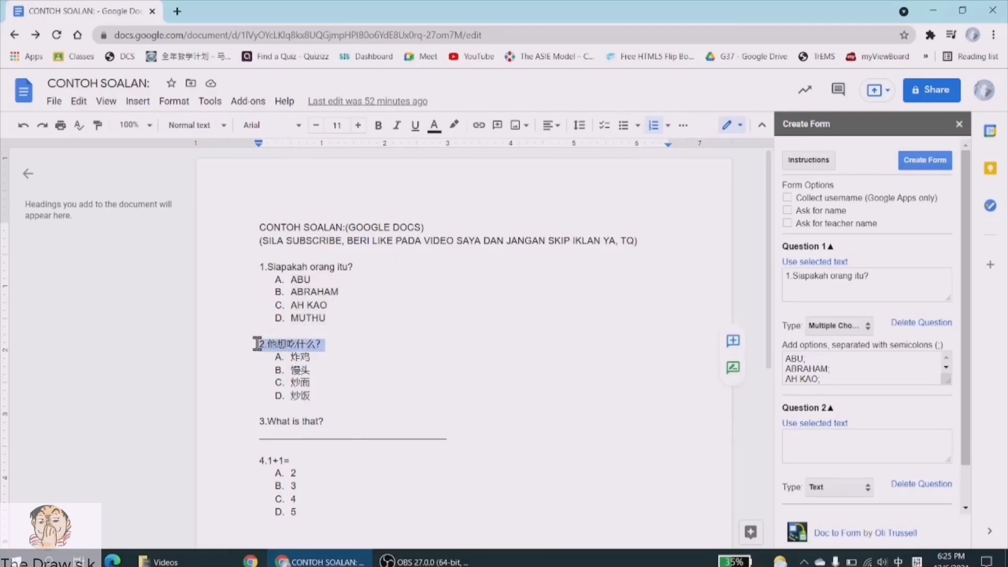
left_click(793, 423)
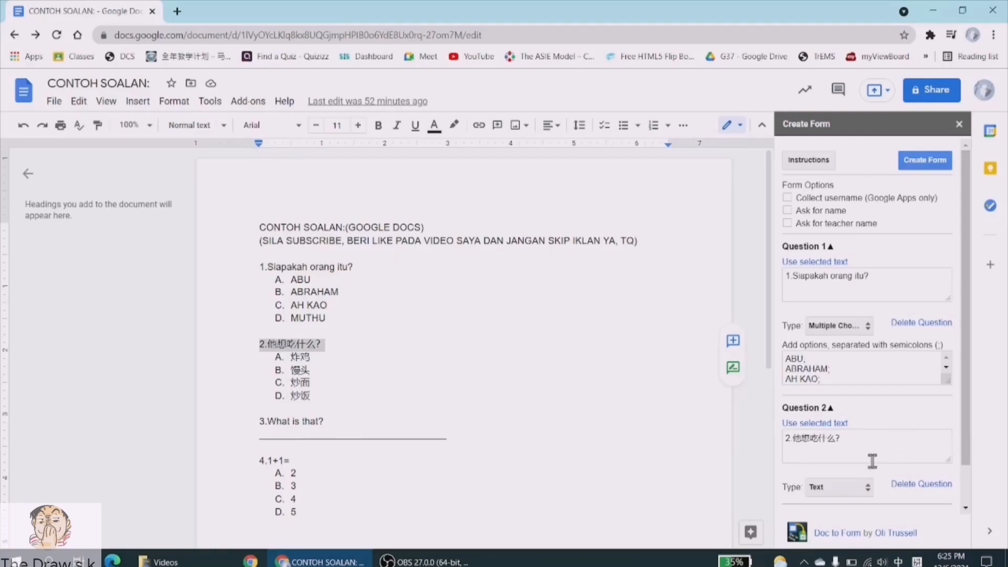
Set the type of Question 2 to Checkboxes
scroll(935, 460, "down", 1)
scroll(908, 454, "down", 1)
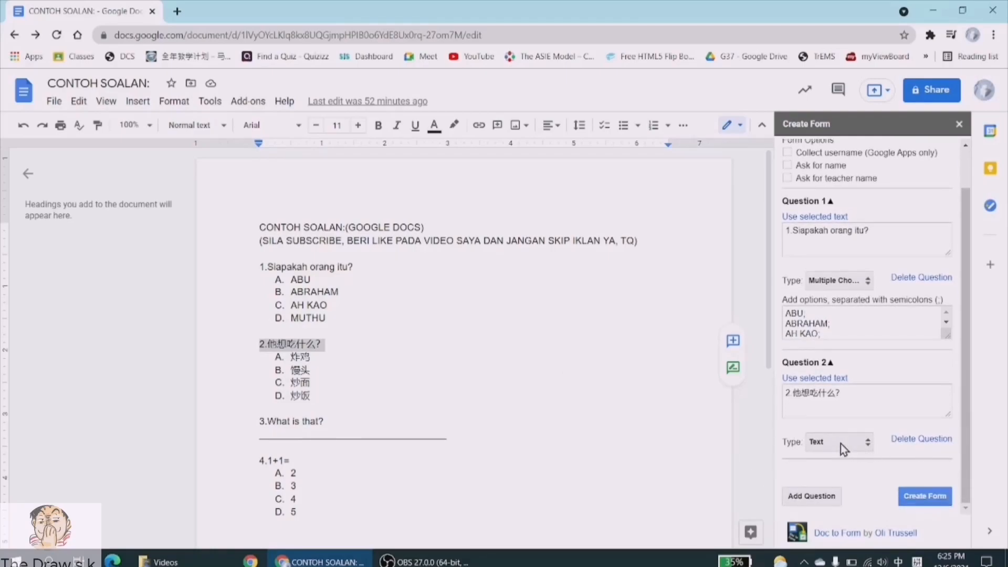
left_click(840, 443)
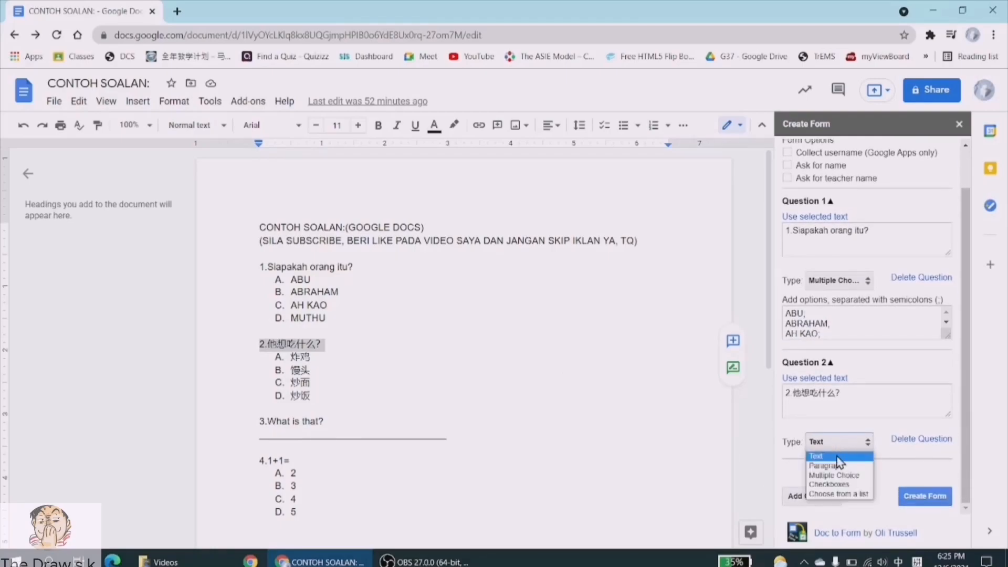
left_click(833, 483)
scroll(905, 428, "down", 3)
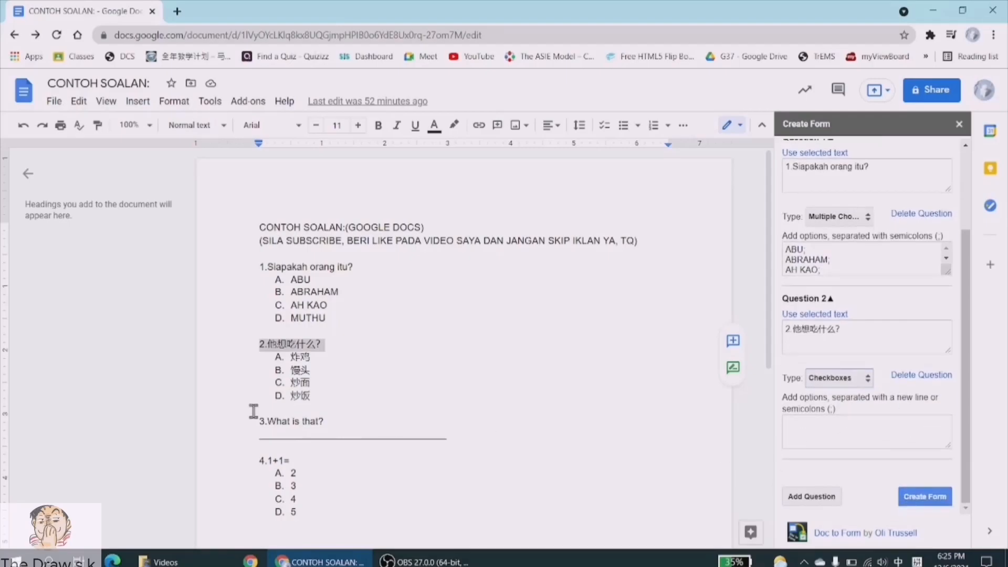
Copy the four answer choices below the document's second question into the options of Question 2
left_click_drag(311, 396, 290, 353)
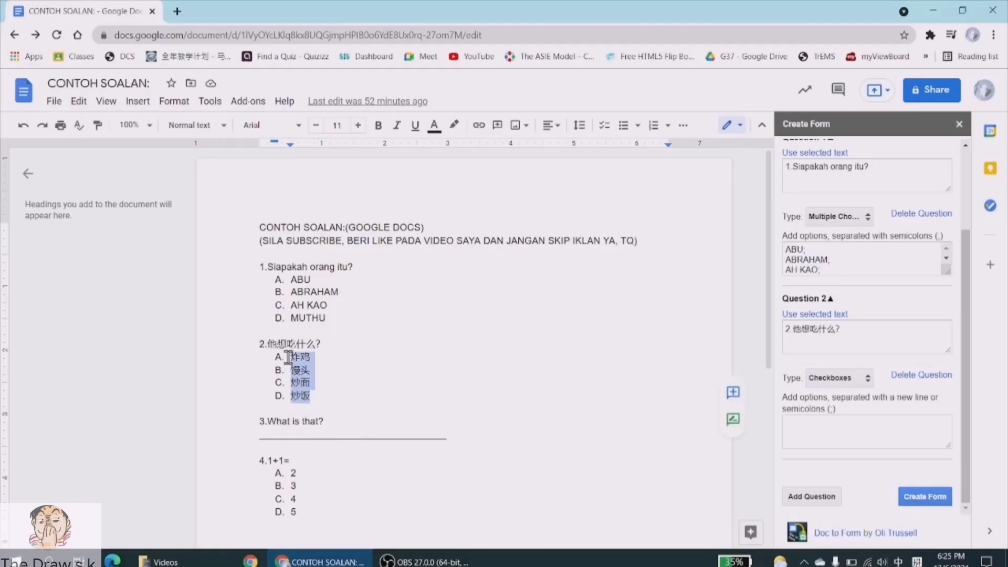
right_click(297, 362)
left_click(333, 149)
left_click(822, 433)
right_click(819, 432)
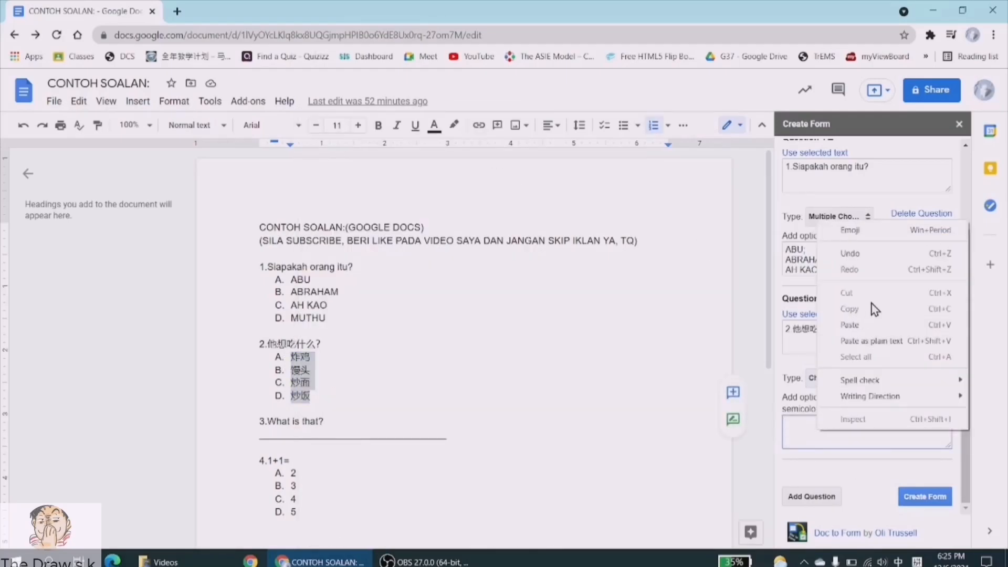
left_click(846, 325)
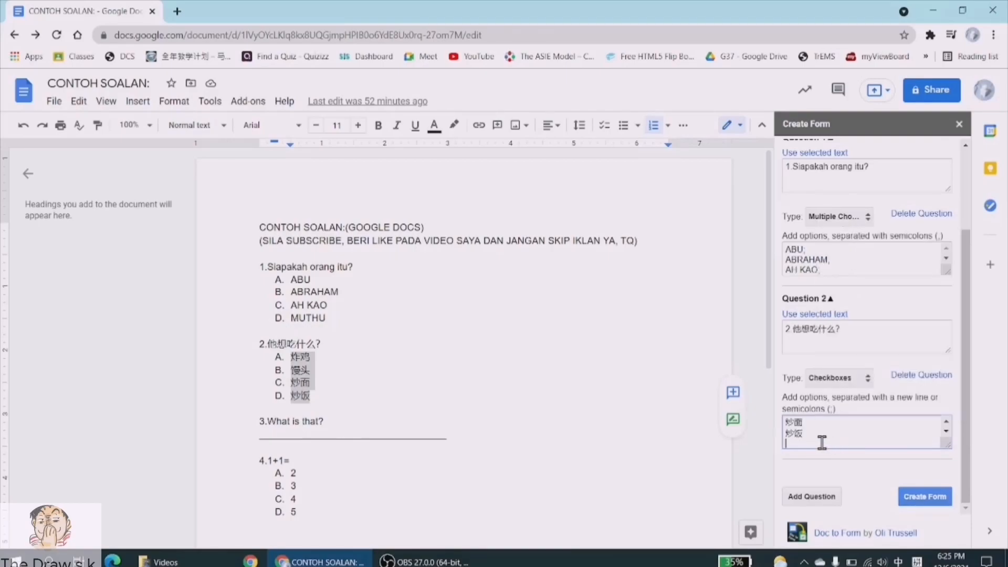
Separate the pasted answer options of Question 2 with semicolons
scroll(821, 443, "up", 2)
left_click(827, 427)
type(";")
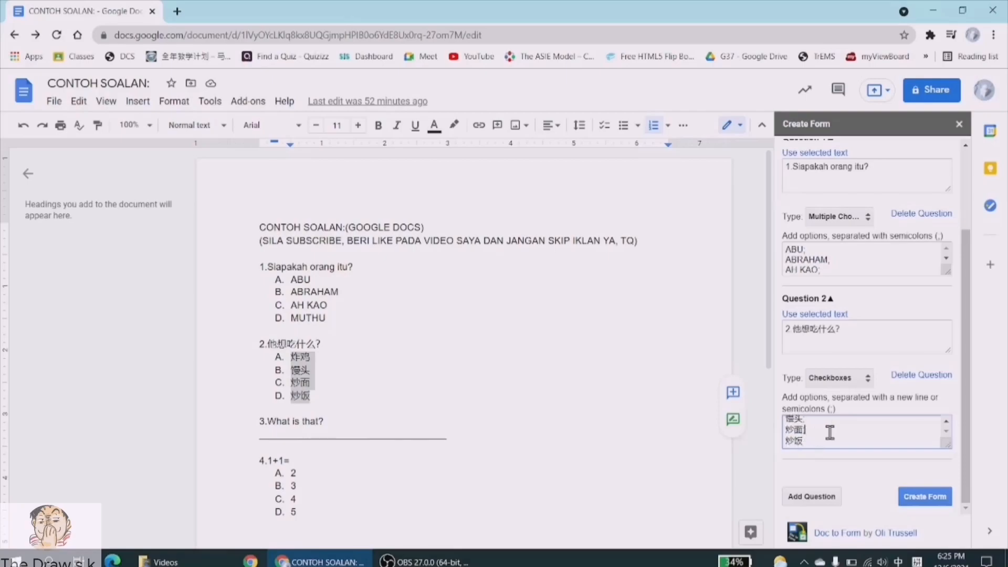
left_click(817, 424)
scroll(828, 435, "down", 1)
left_click(609, 445)
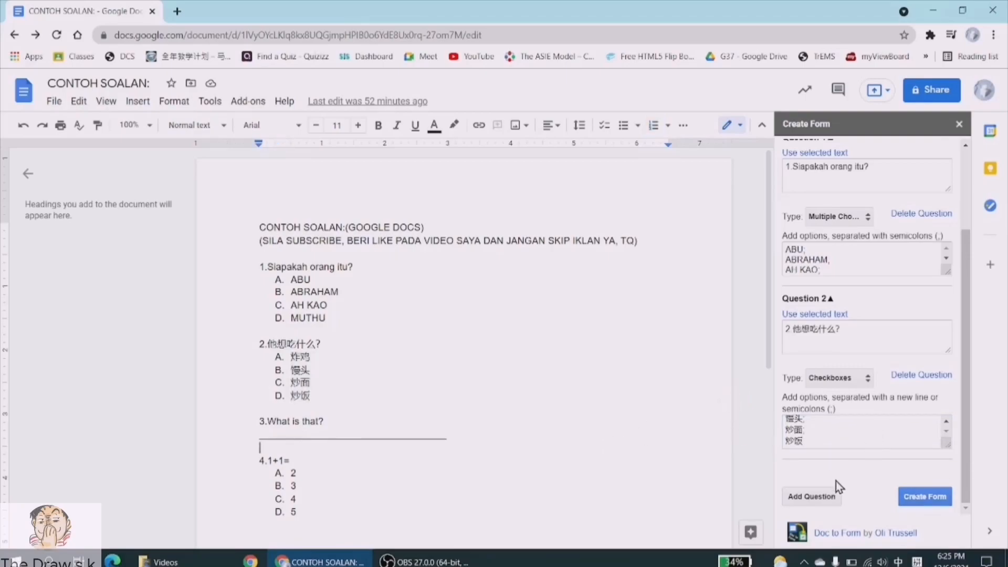
Add a third question using the document line "3.What is that?" as its text, keeping the Text type
left_click(808, 498)
scroll(936, 450, "down", 3)
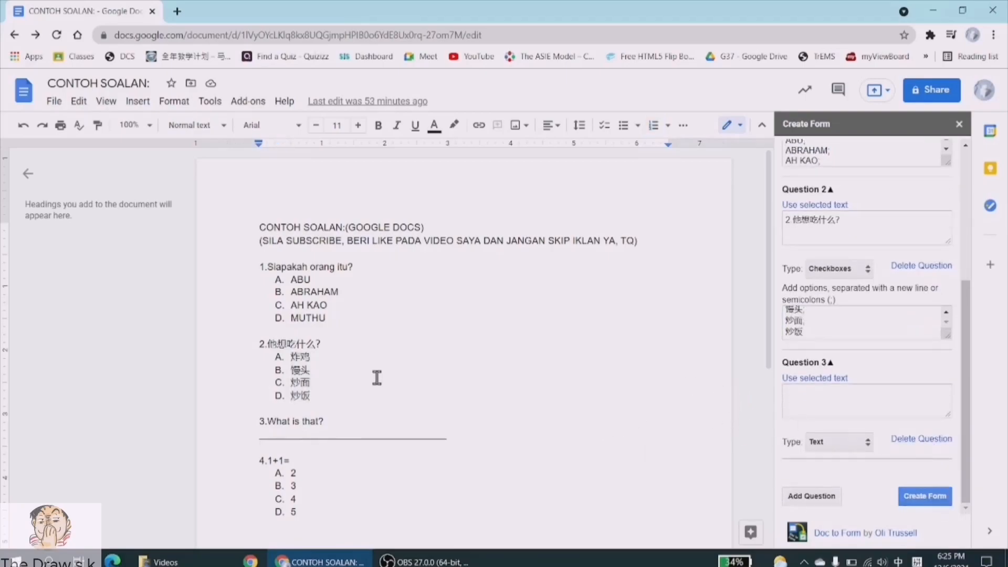
left_click_drag(341, 423, 227, 421)
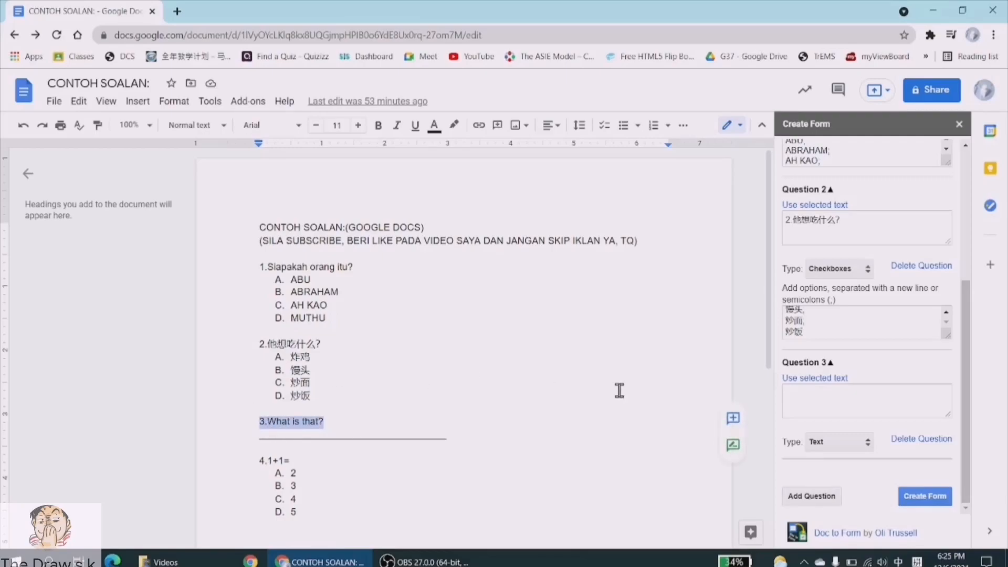
left_click(811, 377)
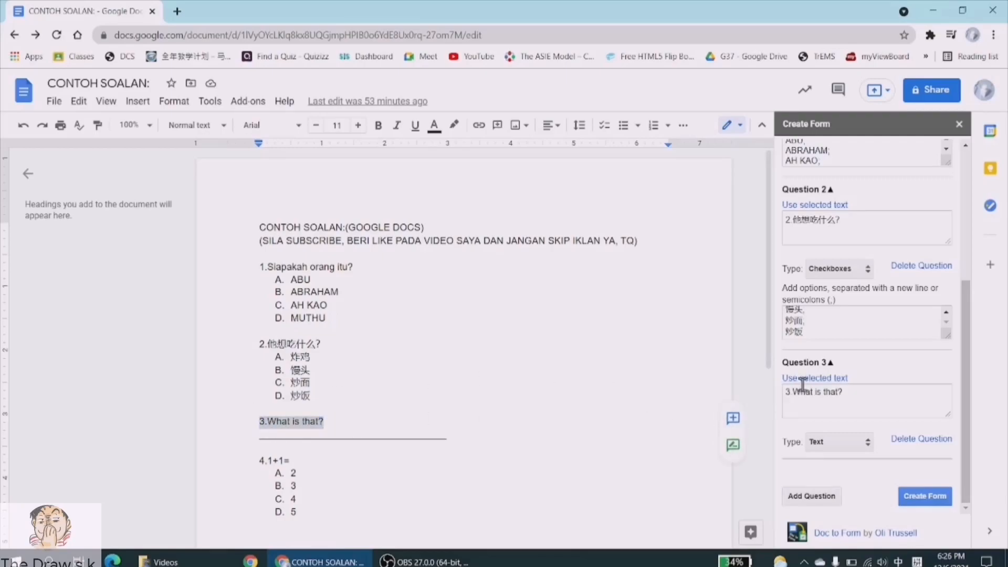
left_click(829, 442)
left_click(830, 442)
Add a fourth question to the form and use the document line "4.1+1=" as its text
left_click(811, 496)
scroll(722, 462, "down", 3)
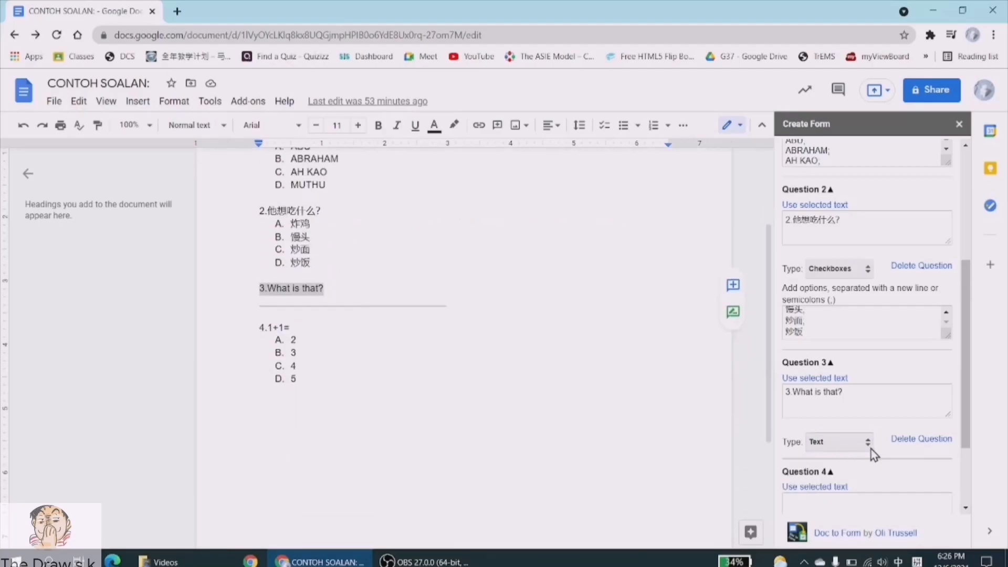
scroll(855, 449, "down", 2)
left_click_drag(290, 327, 260, 326)
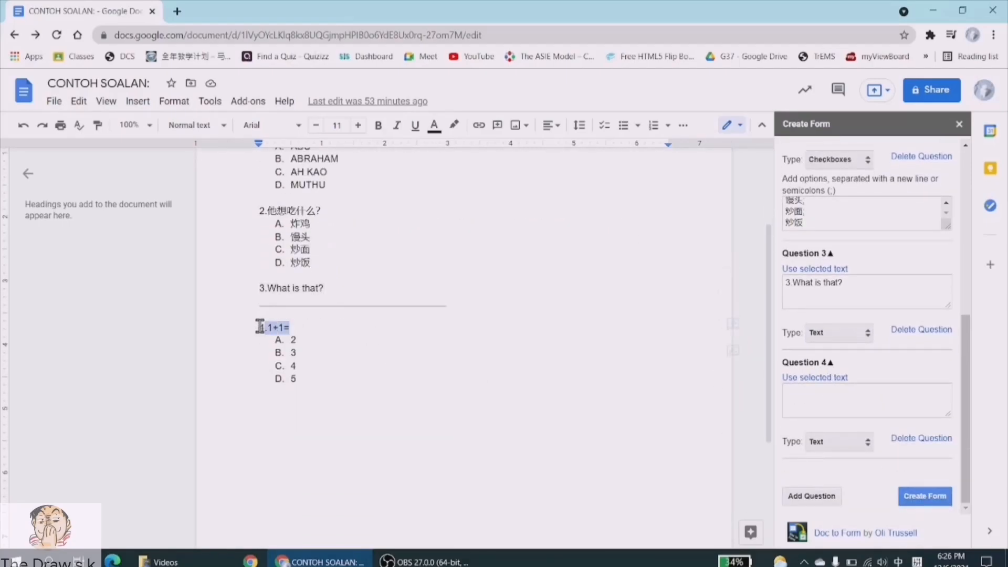
left_click(813, 382)
left_click(308, 366)
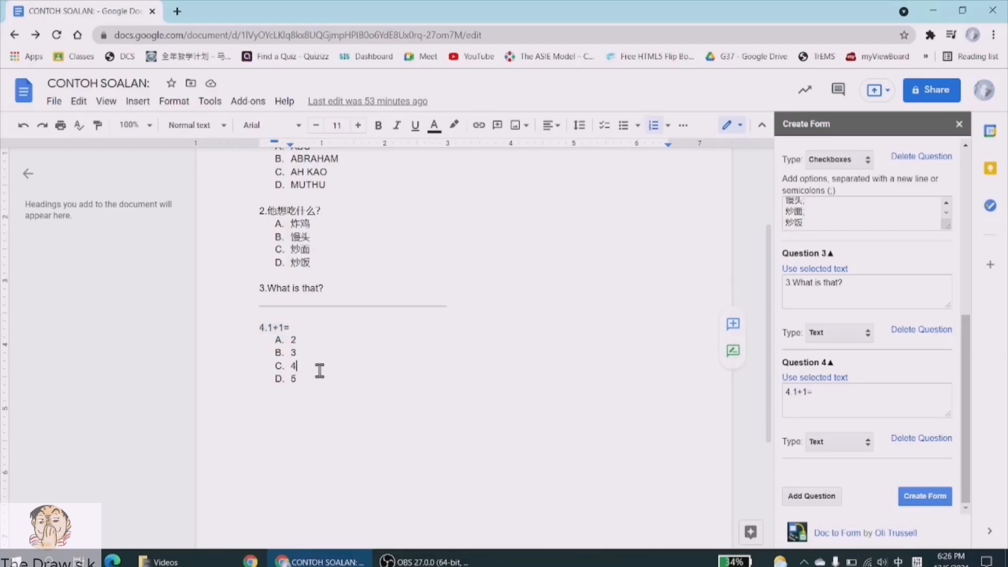
Set the type of Question 4 to Choose from a list
left_click(849, 446)
left_click(840, 493)
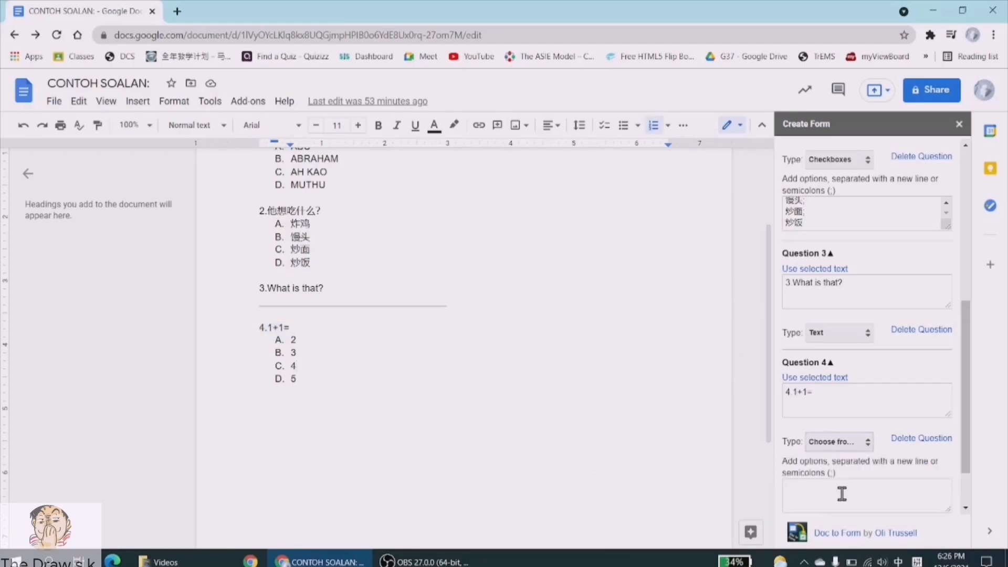
scroll(882, 462, "down", 1)
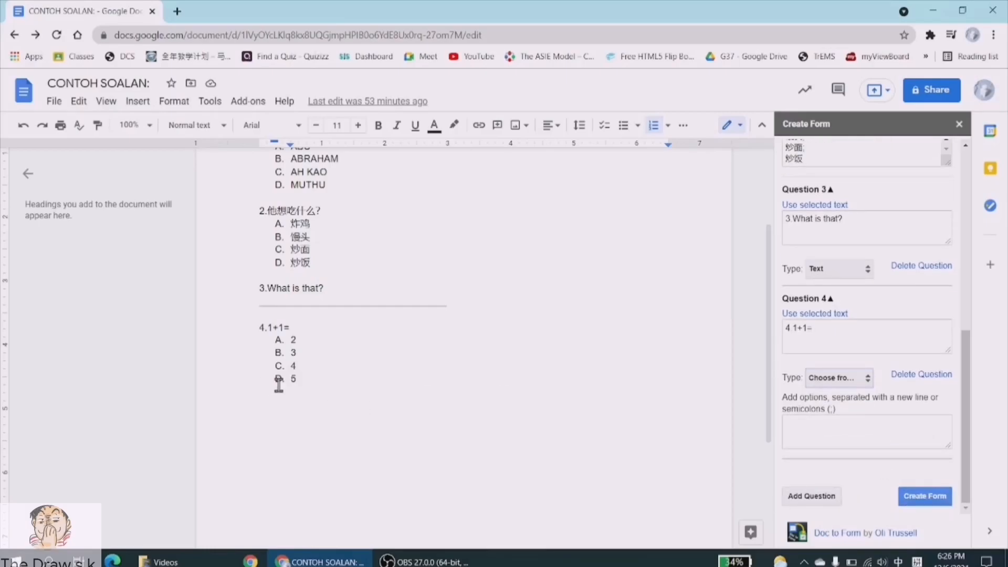
Copy the answer choices 2, 3, 4 and 5 into the options of Question 4 and remove the trailing blank line
left_click_drag(298, 378, 291, 338)
right_click(292, 338)
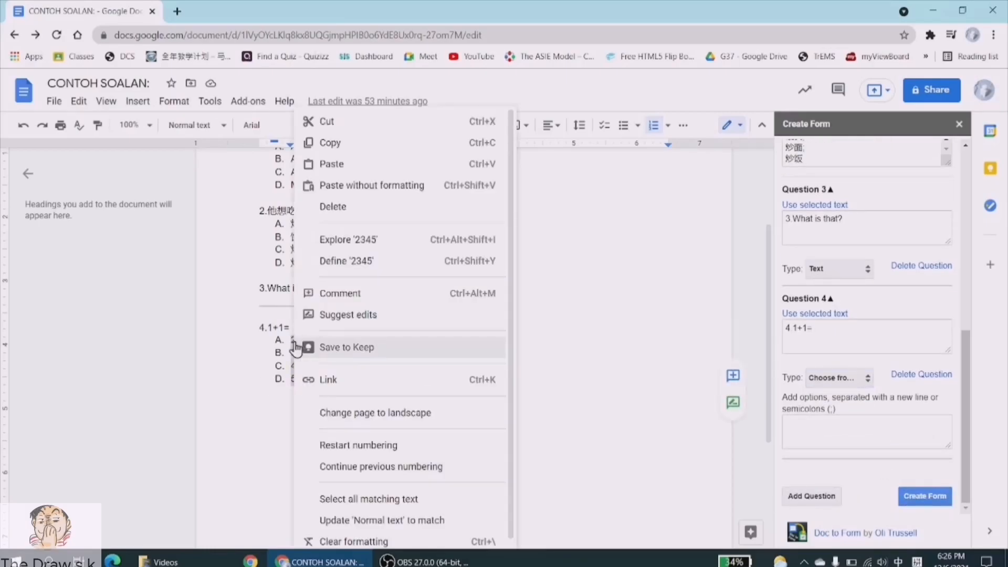
left_click(336, 153)
left_click(810, 422)
right_click(810, 422)
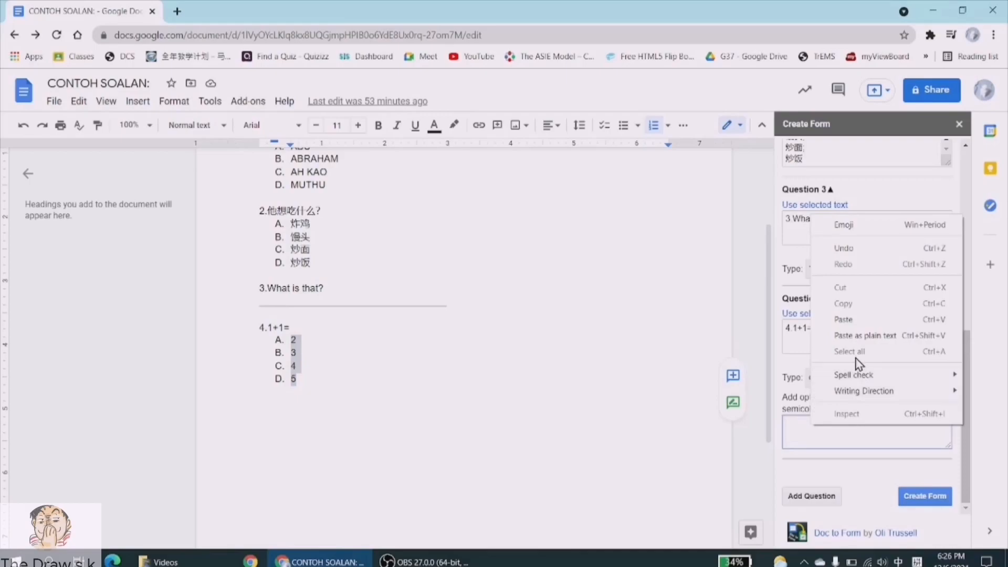
left_click(863, 335)
key("BackSpace")
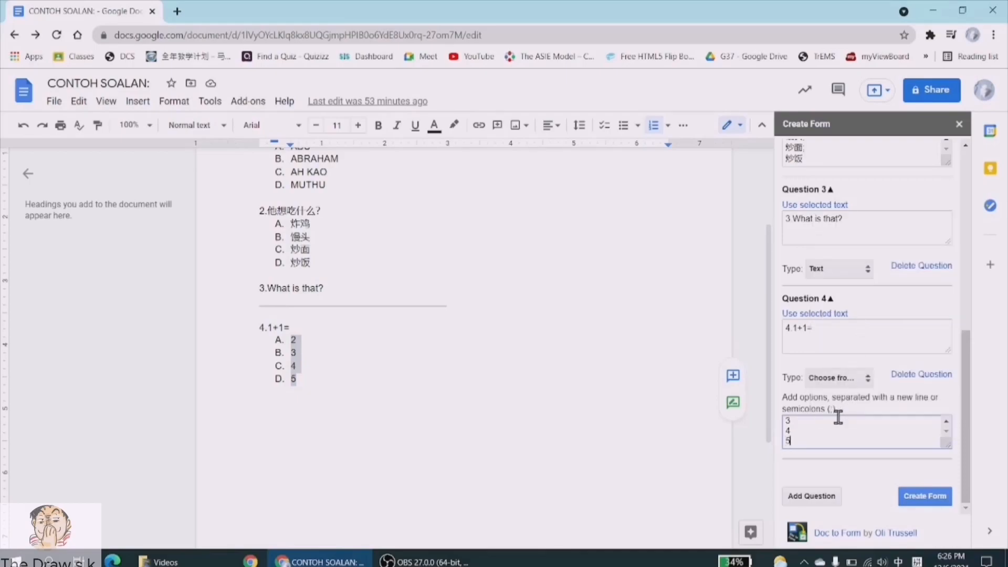
Separate the pasted answer options of Question 4 with semicolons
key("Up")
type(";")
key("Down")
type(";")
key("Down")
type(";")
key("Down")
Create the form from the four prepared questions, then open it in Google Forms and review its questions
scroll(877, 336, "up", 5)
scroll(868, 295, "down", 5)
left_click(922, 503)
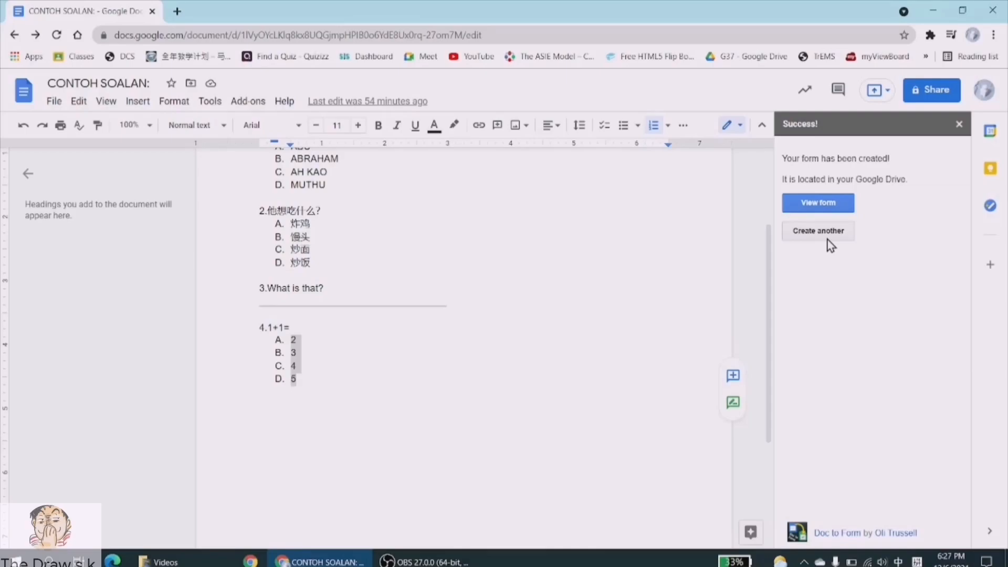
left_click(818, 215)
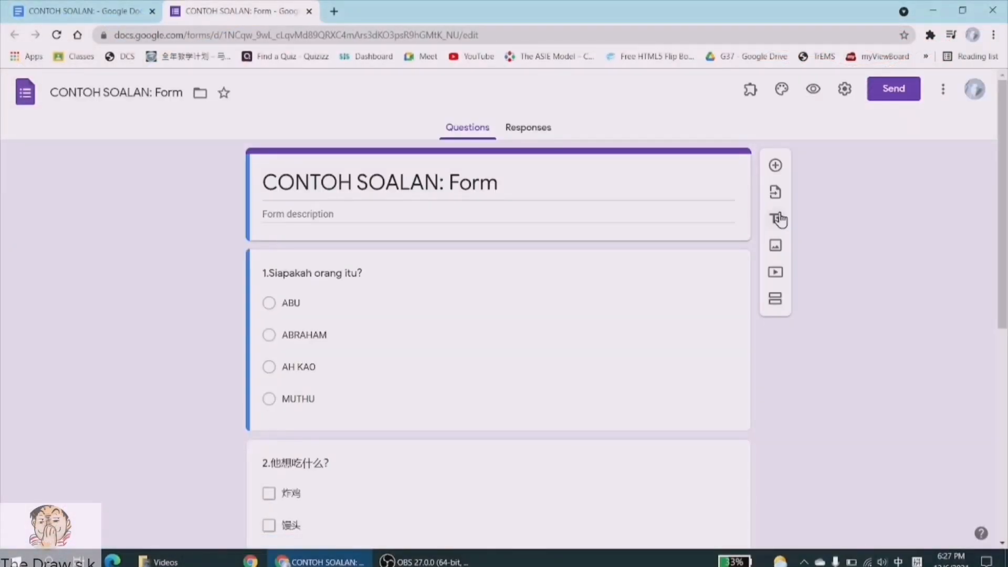
scroll(466, 271, "down", 7)
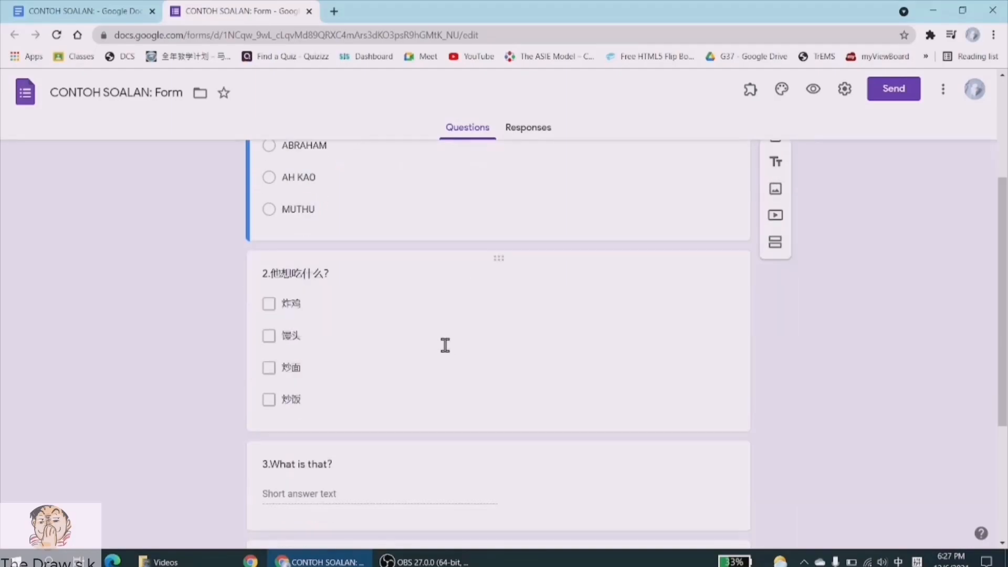
scroll(431, 404, "up", 7)
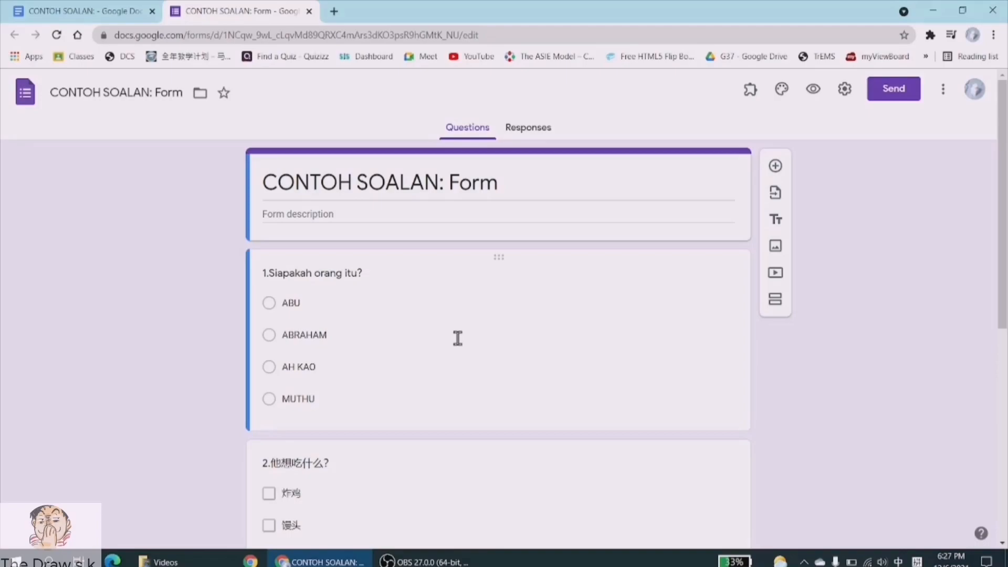
scroll(413, 347, "down", 2)
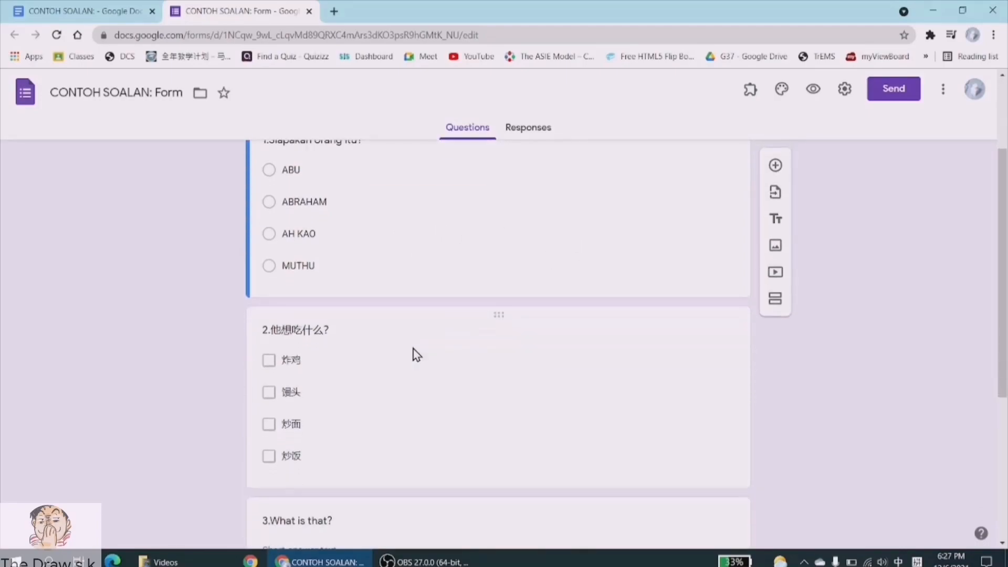
scroll(416, 354, "down", 5)
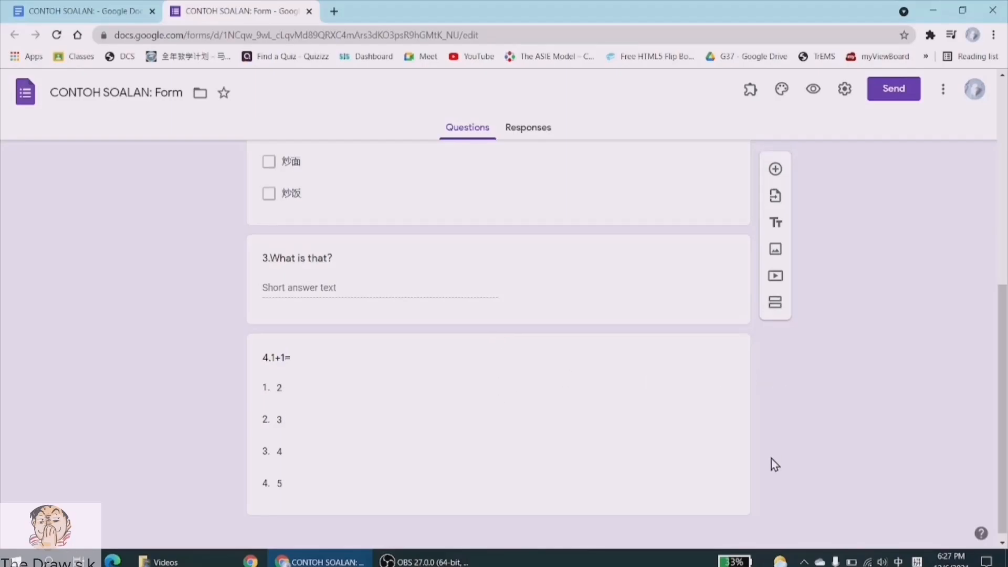
scroll(771, 459, "up", 5)
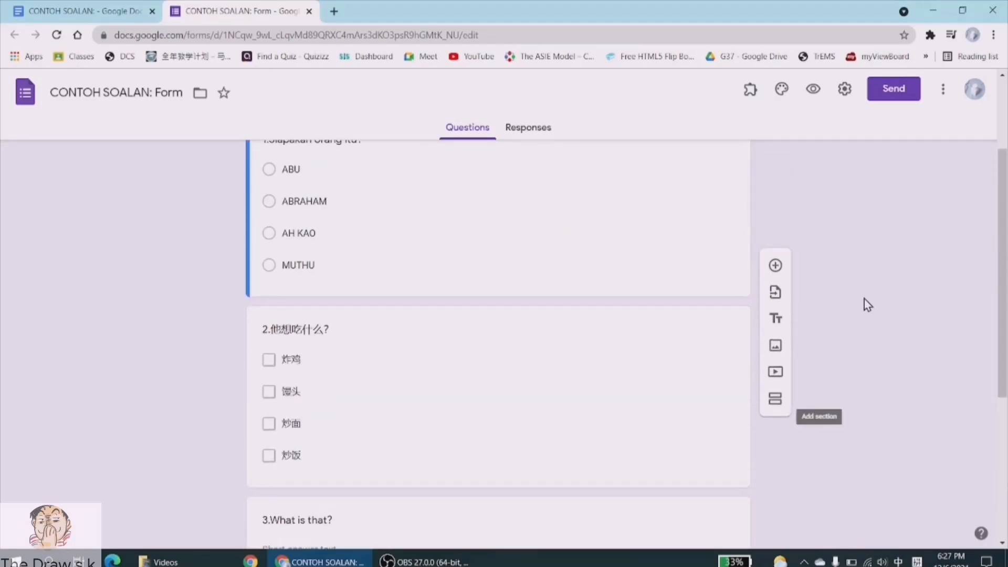
Enable "Make this a quiz" in the form's settings, save, and open the first question for editing
left_click(844, 90)
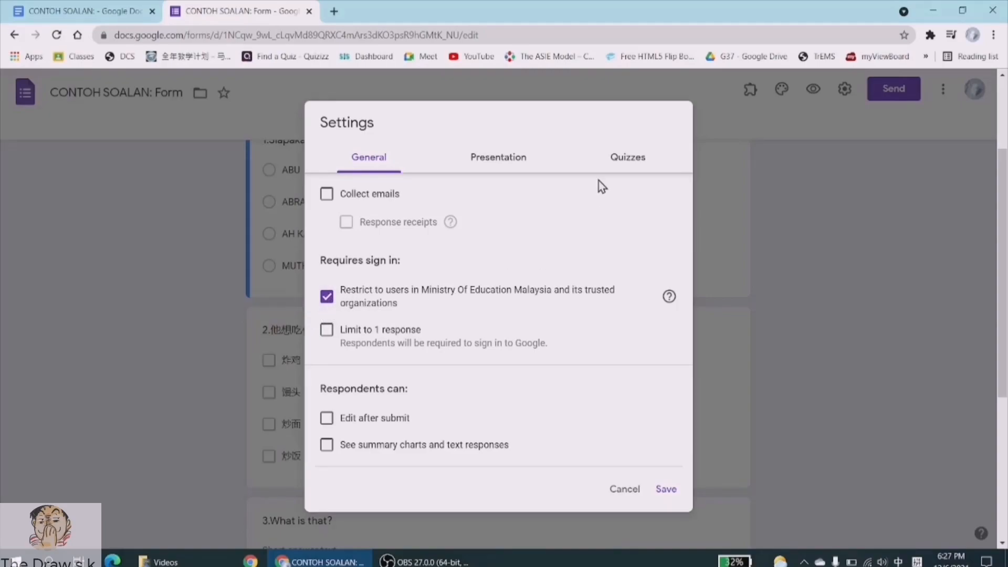
left_click(630, 156)
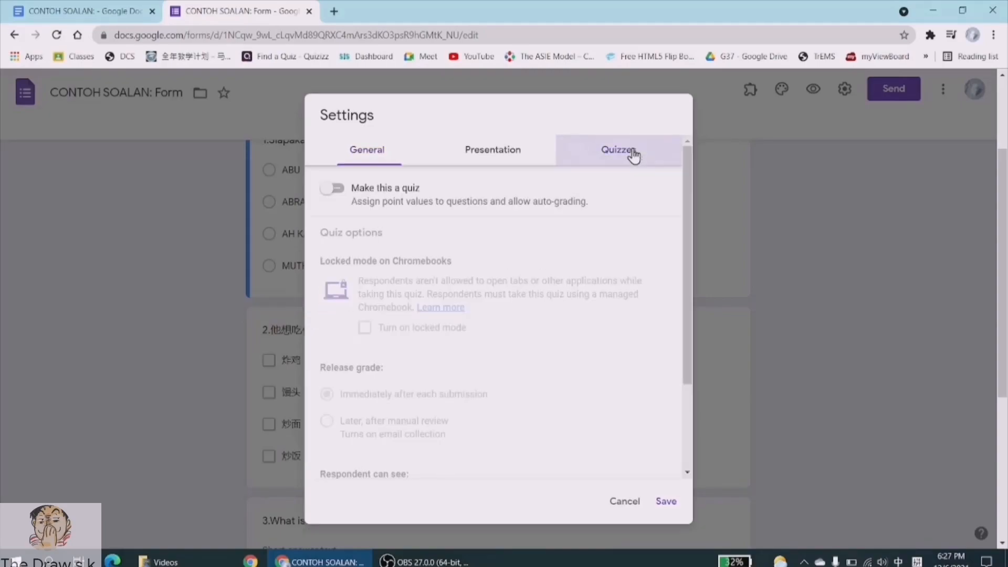
left_click(337, 194)
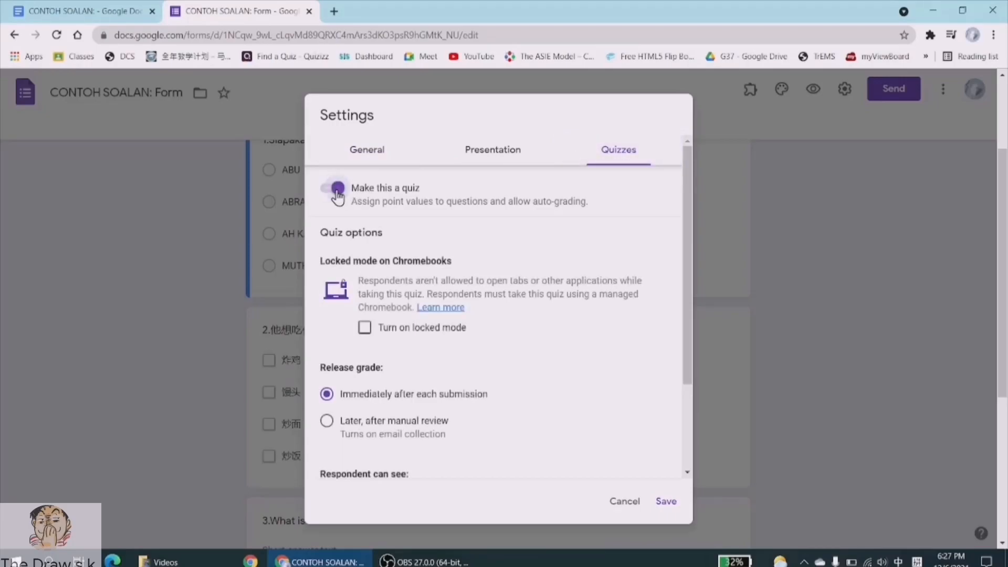
left_click(665, 501)
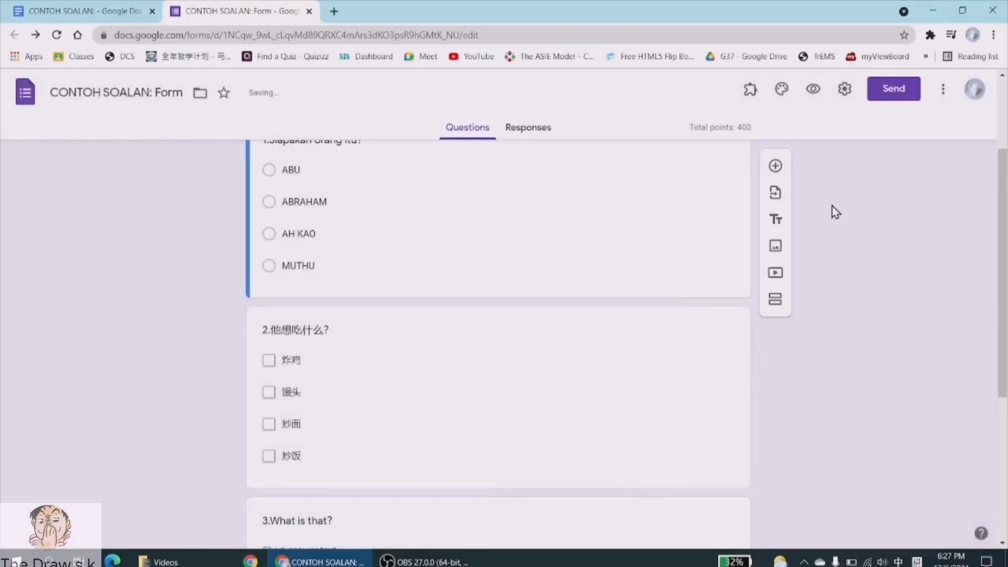
scroll(386, 369, "up", 3)
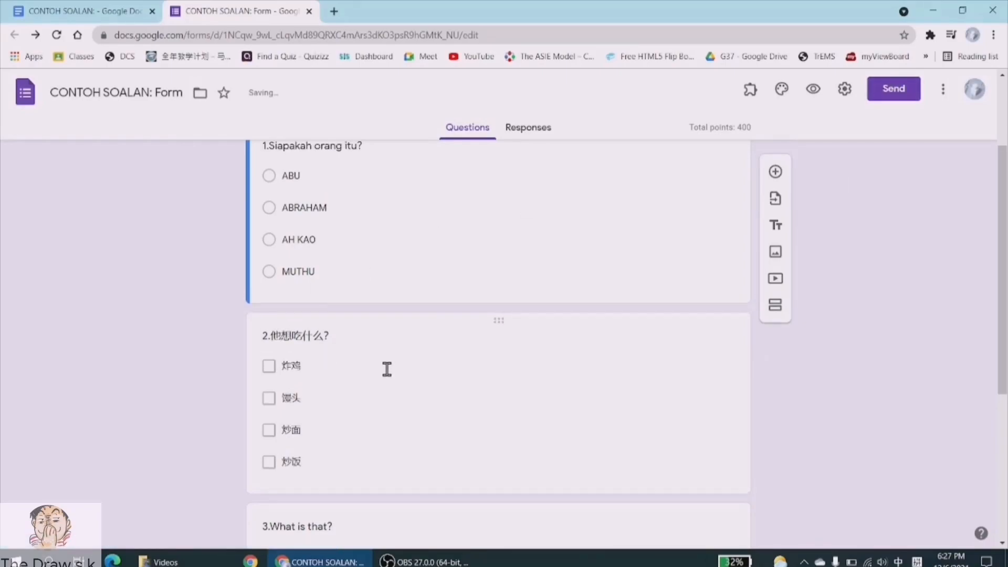
left_click(450, 367)
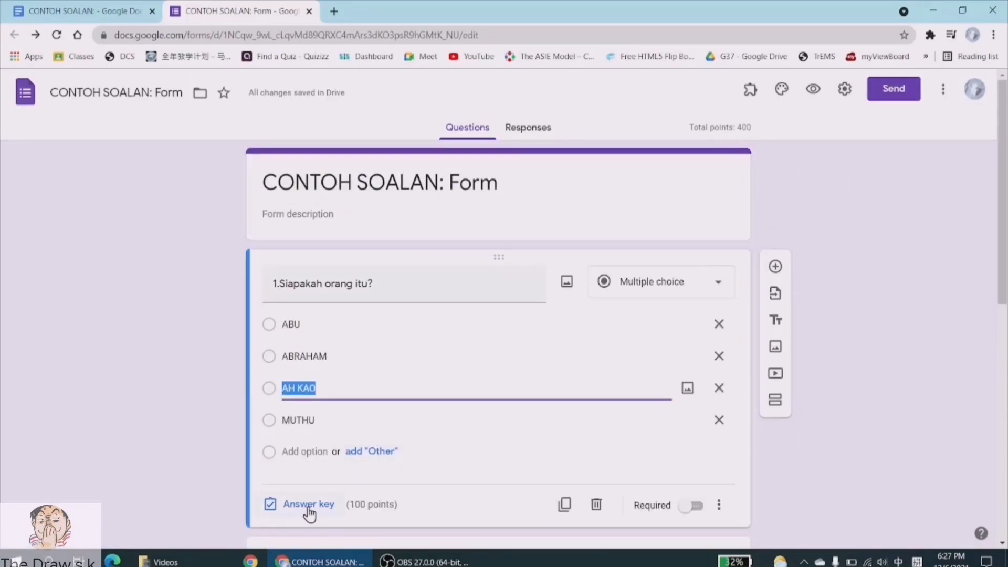
Turn off "Make this a quiz" in the form's quiz settings and save the change
left_click(844, 89)
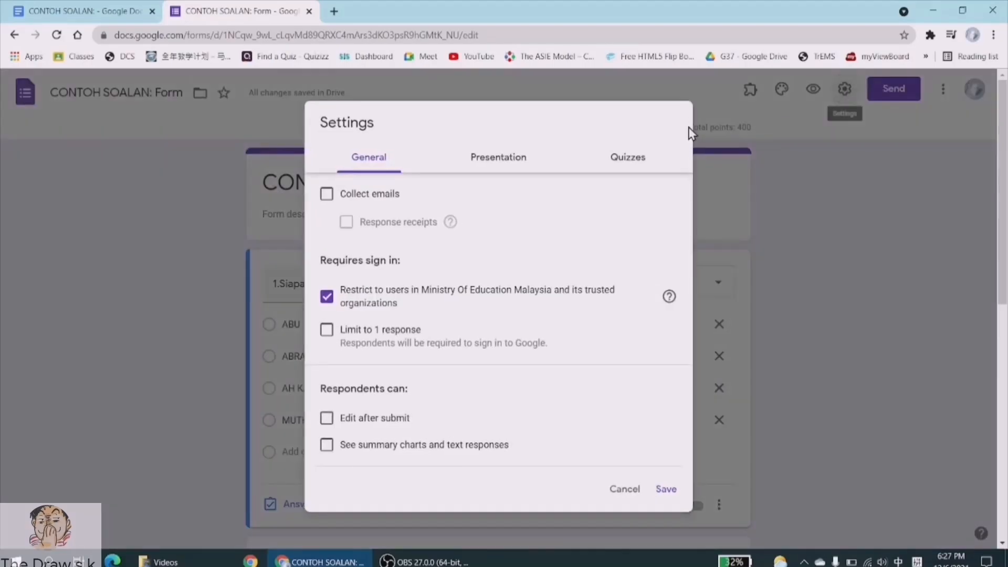
left_click(637, 157)
left_click(338, 189)
left_click(665, 501)
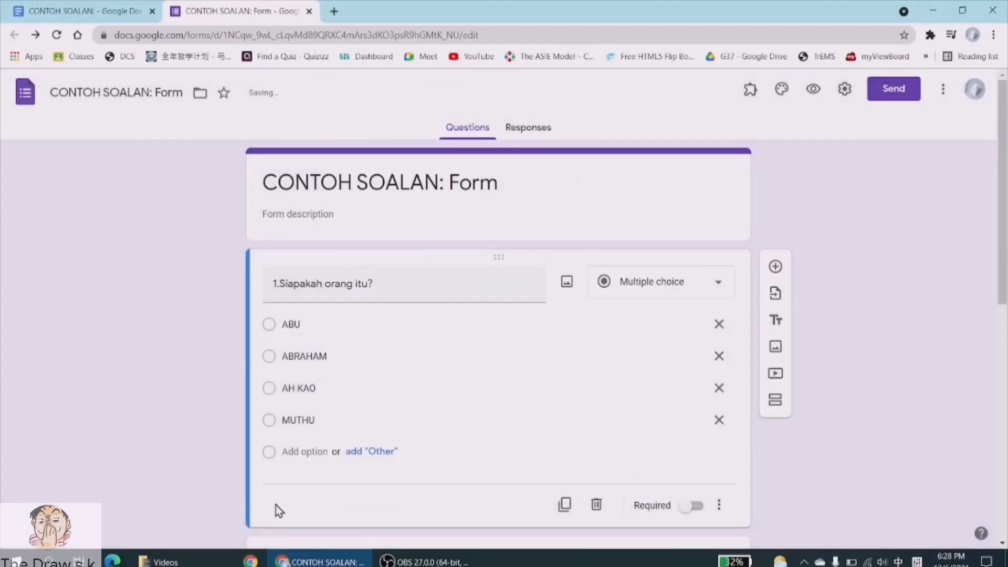
Turn on "Make this a quiz" in the form's quiz settings, check the general settings, and save
left_click(844, 89)
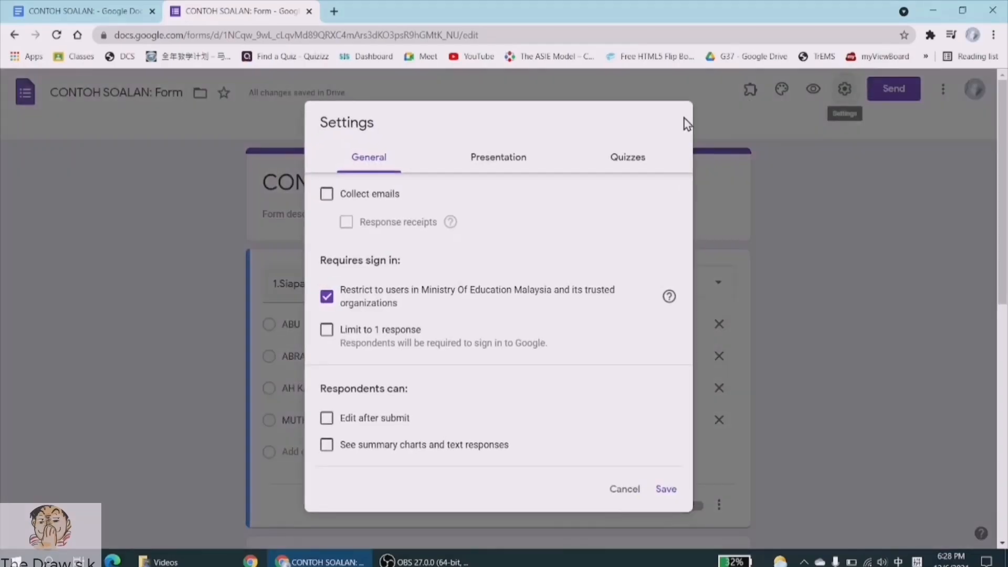
left_click(614, 157)
left_click(345, 189)
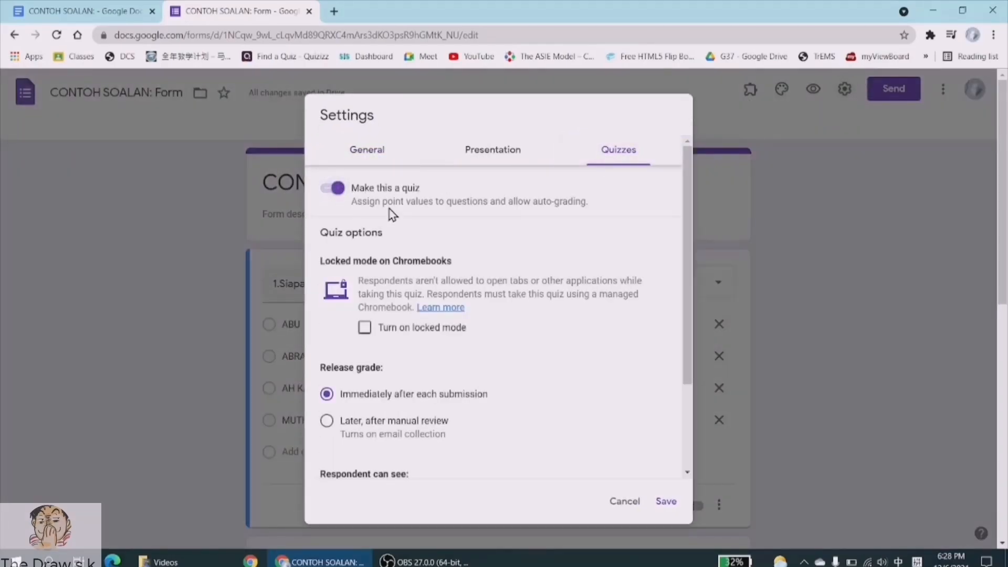
left_click(385, 149)
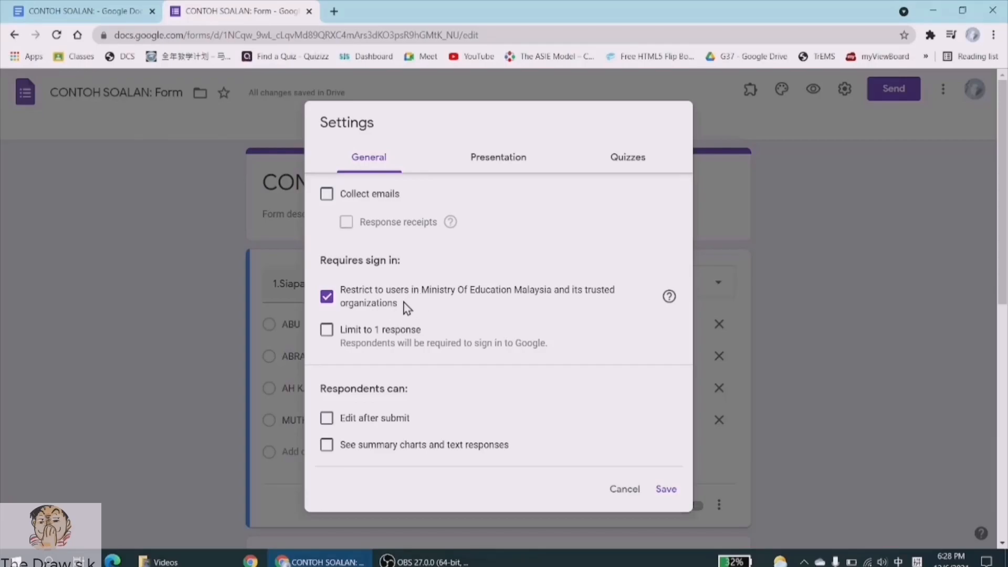
left_click(666, 490)
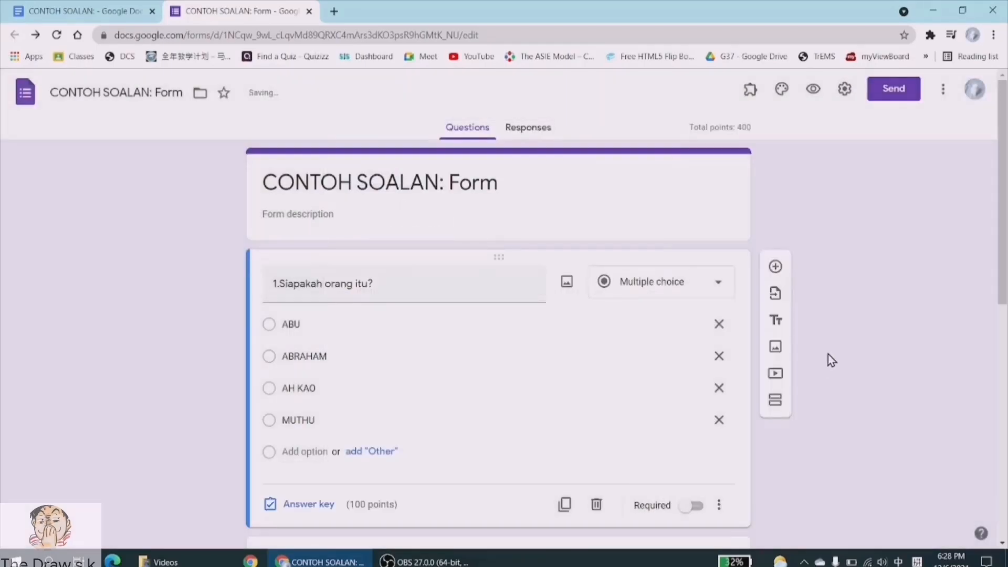
Set question 1's correct answer to ABU with 2 points and make the question required
scroll(551, 373, "down", 3)
left_click(307, 371)
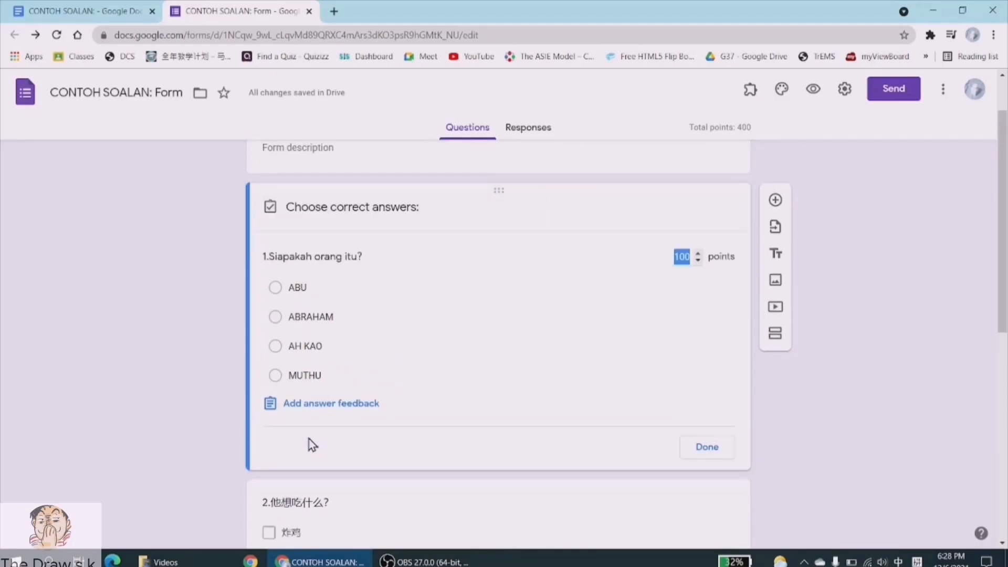
left_click(276, 289)
left_click(680, 250)
left_click_drag(685, 254, 631, 263)
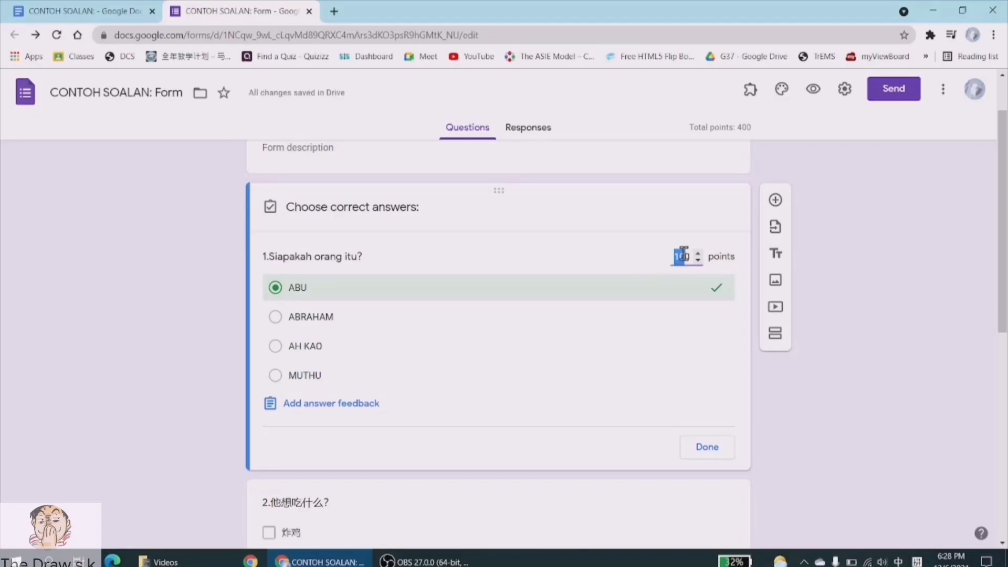
type("2")
key("Delete")
left_click(705, 452)
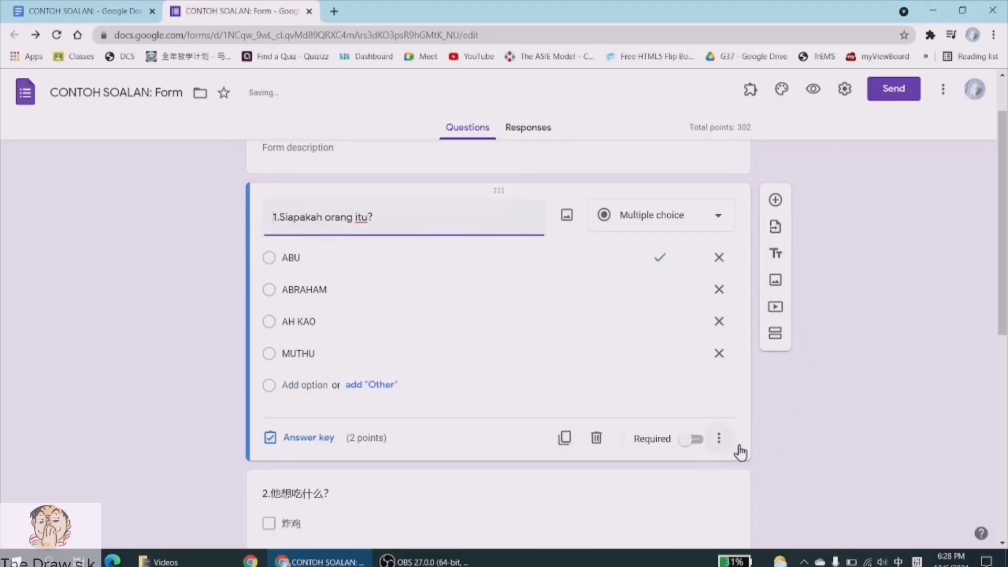
left_click(697, 439)
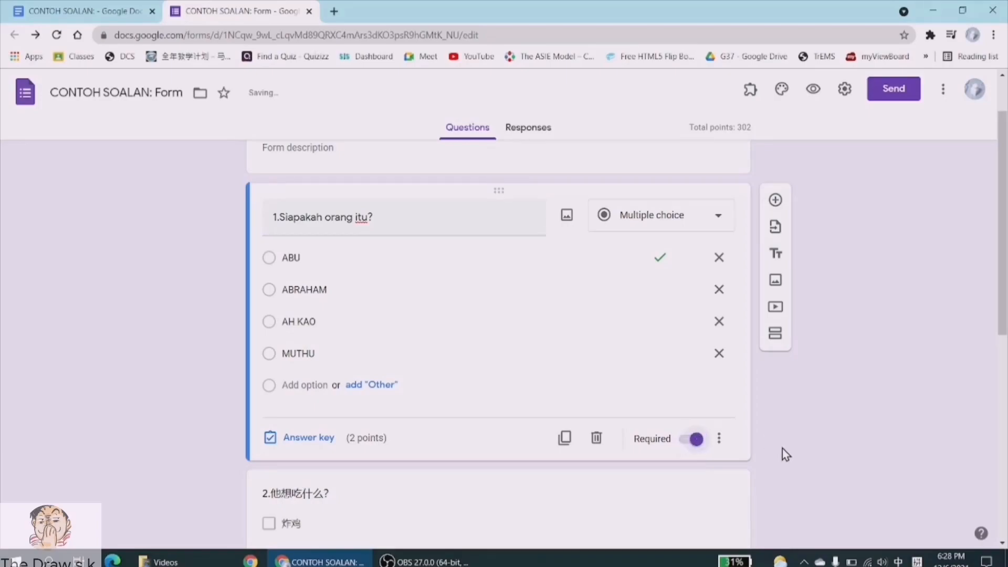
Set question 2's correct answers to 炸鸡 and 炒面 with 2 points and make the question required
scroll(783, 449, "down", 5)
left_click(439, 319)
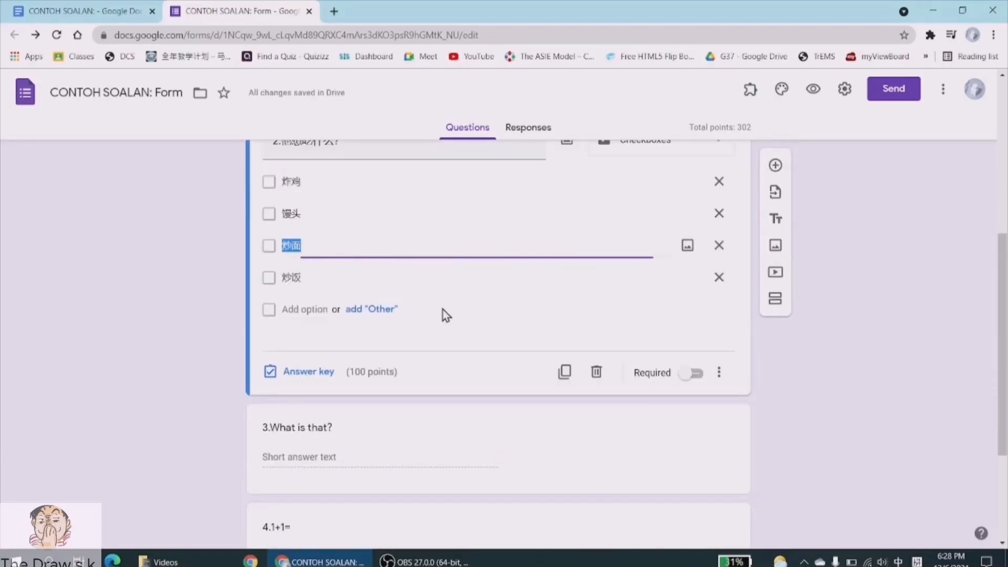
left_click(301, 371)
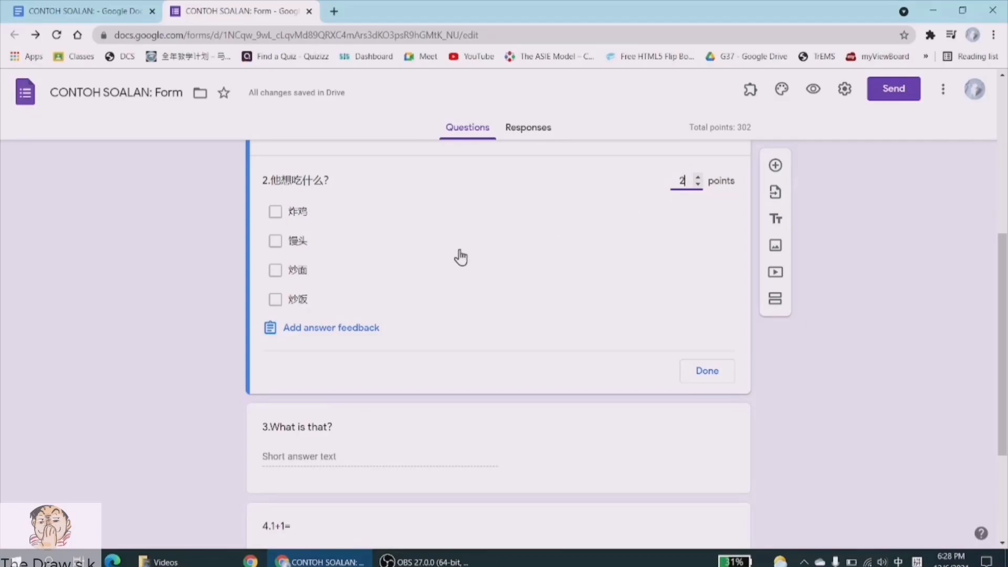
left_click(276, 211)
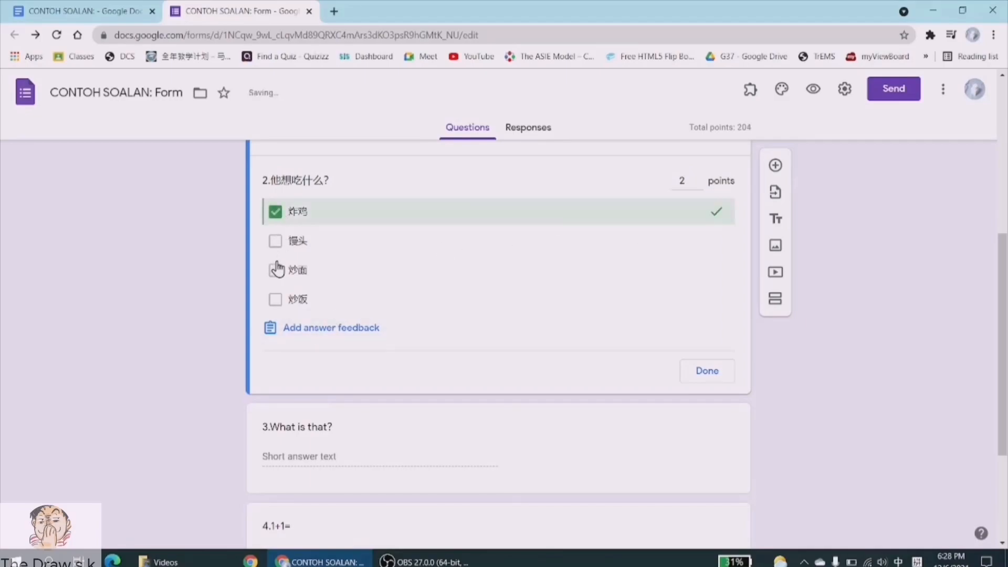
left_click(276, 270)
left_click(705, 371)
left_click(695, 373)
Enter CAR as question 3's correct answer, give it 2 points, and make the question required
scroll(788, 386, "down", 3)
left_click(411, 288)
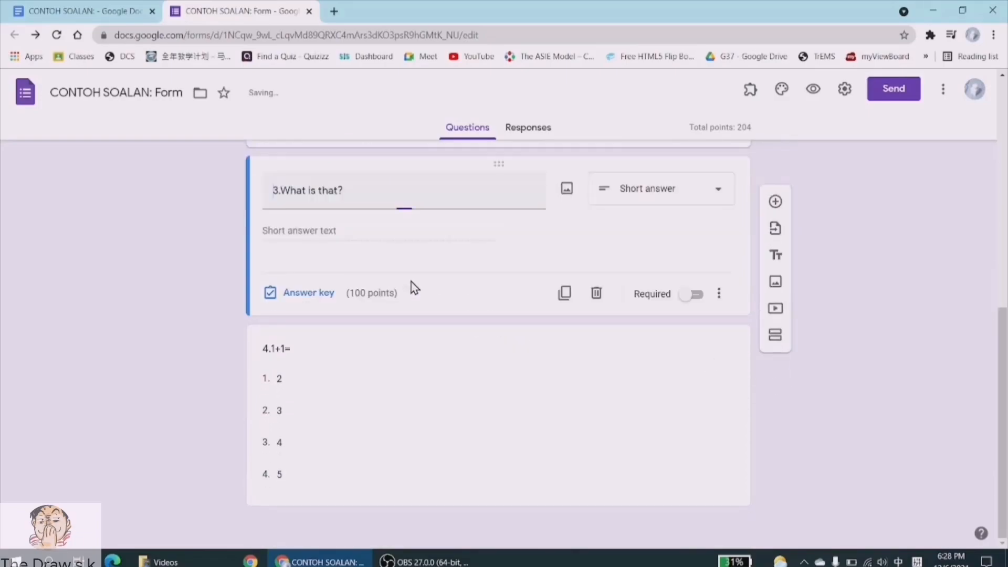
left_click(294, 291)
left_click(303, 259)
type("Correct Answer")
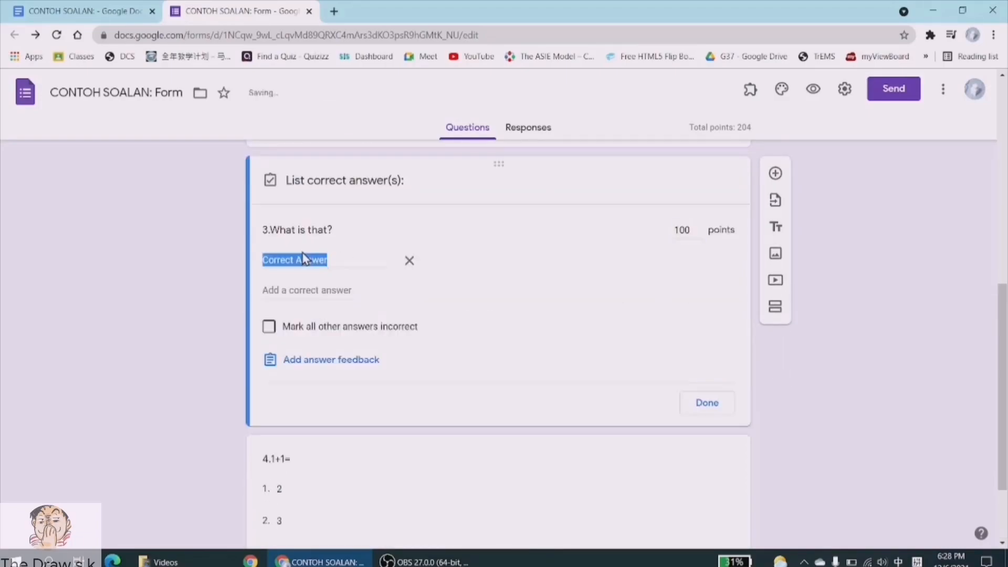
type("CAR")
left_click(689, 225)
key("ctrl+a")
type("2")
left_click(662, 322)
left_click(708, 404)
left_click(693, 306)
Set question 4's correct answer to option 2, give it 2 points, and make the question required
scroll(482, 414, "down", 1)
left_click(481, 414)
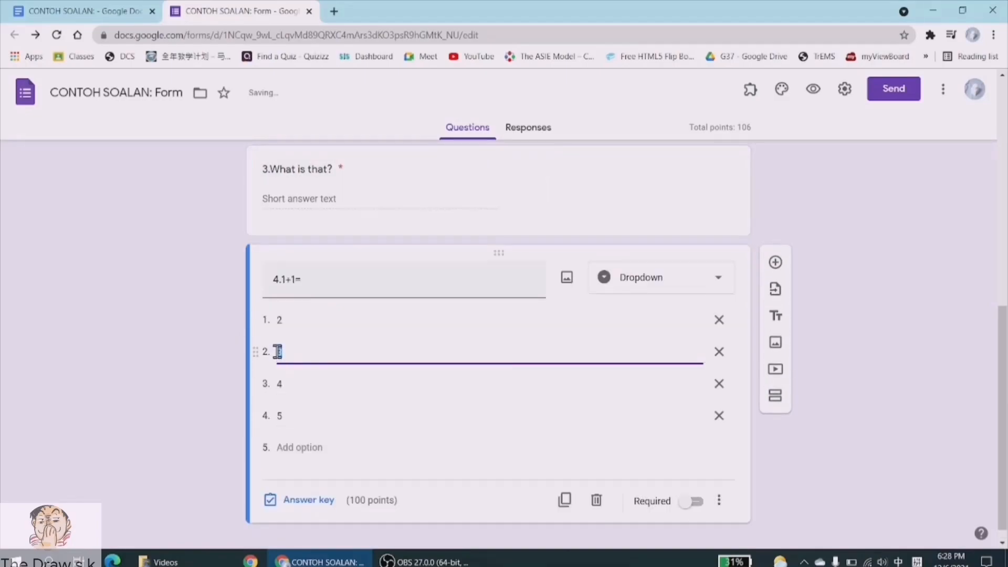
left_click(288, 499)
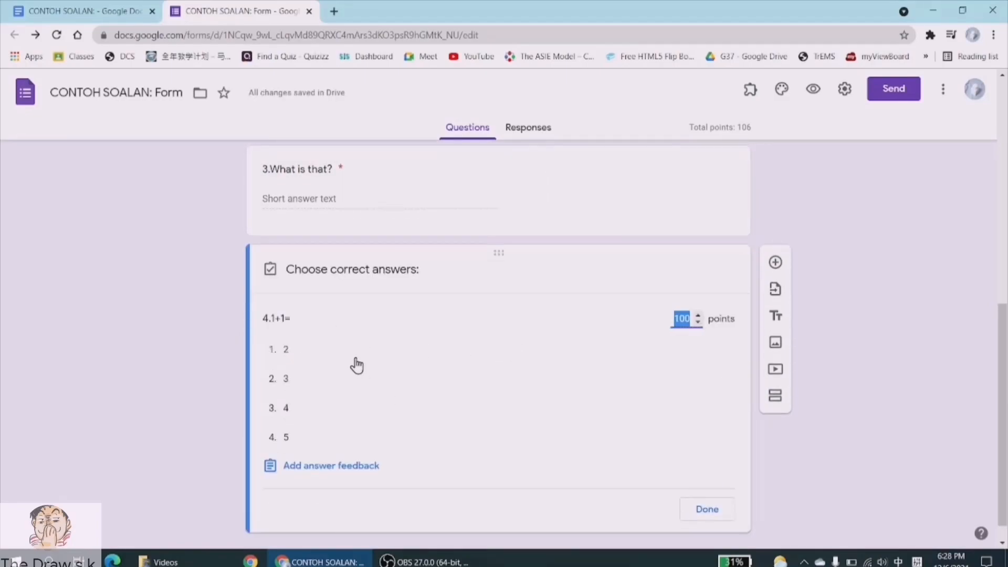
left_click(360, 350)
double_click(682, 318)
type("2")
left_click(706, 509)
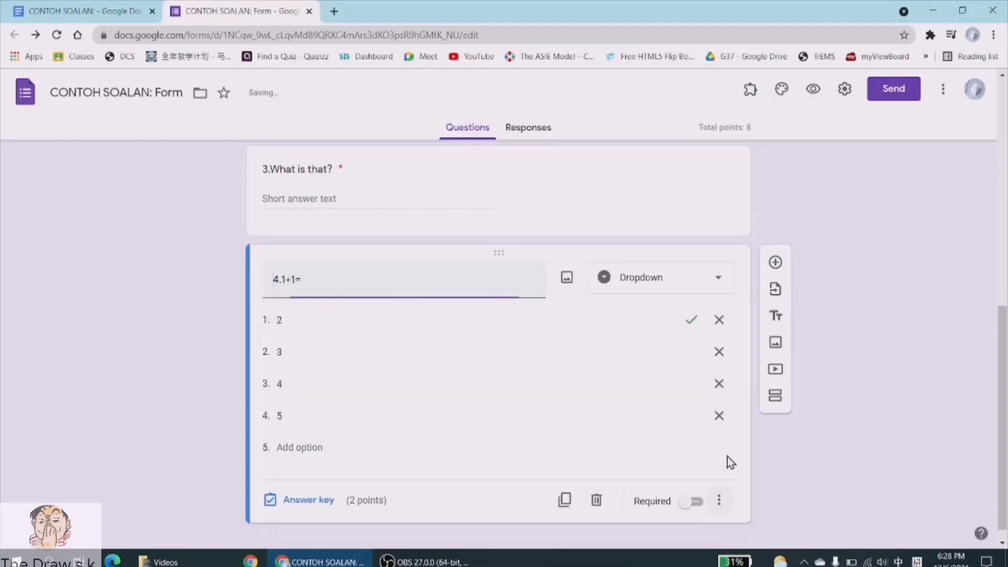
left_click(696, 501)
scroll(829, 473, "up", 10)
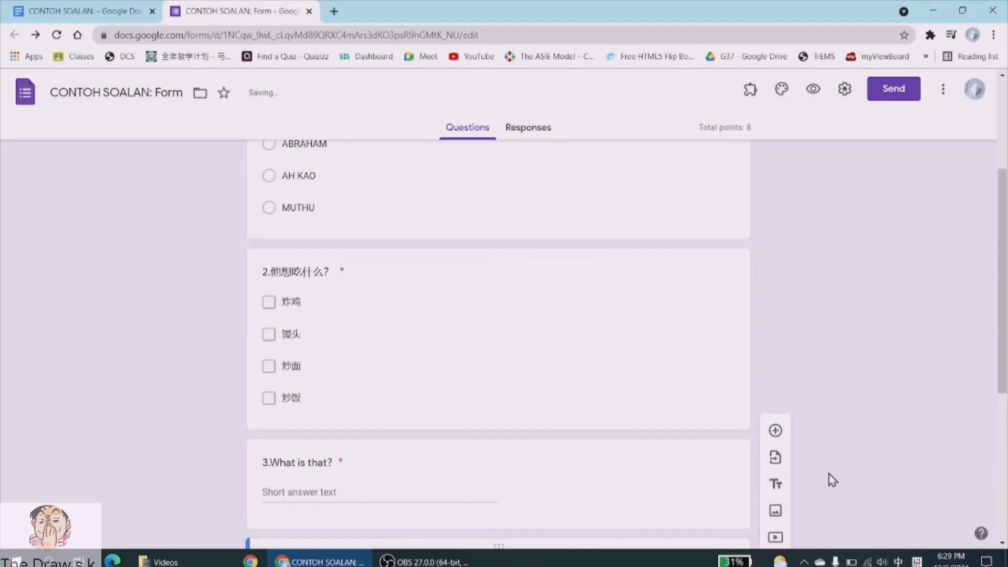
scroll(802, 372, "down", 10)
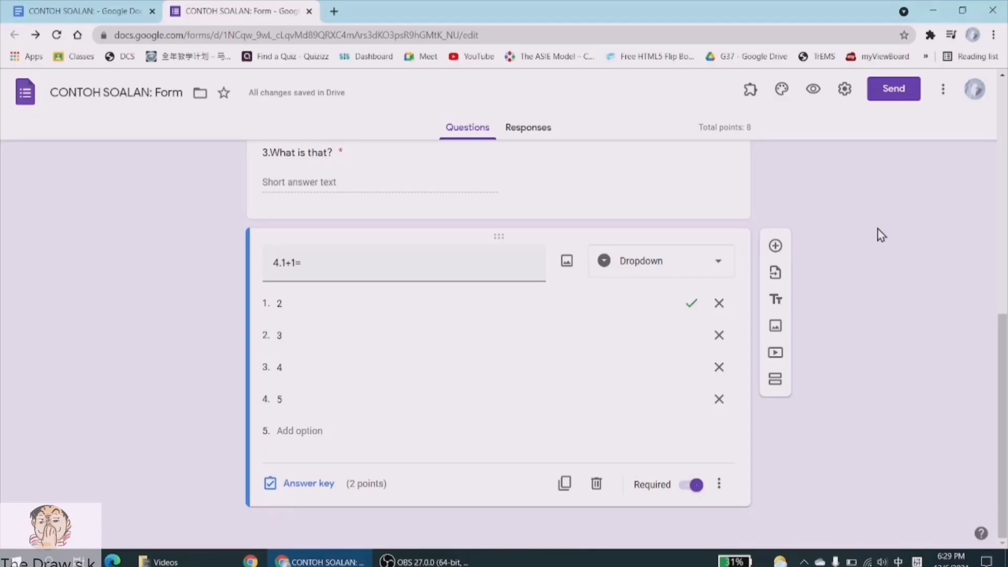
left_click(121, 8)
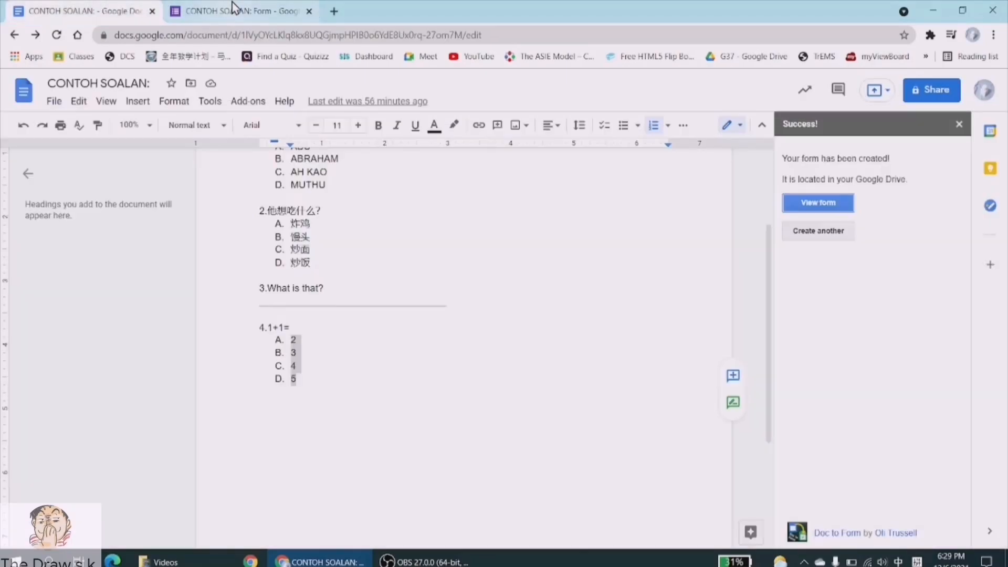
left_click(233, 8)
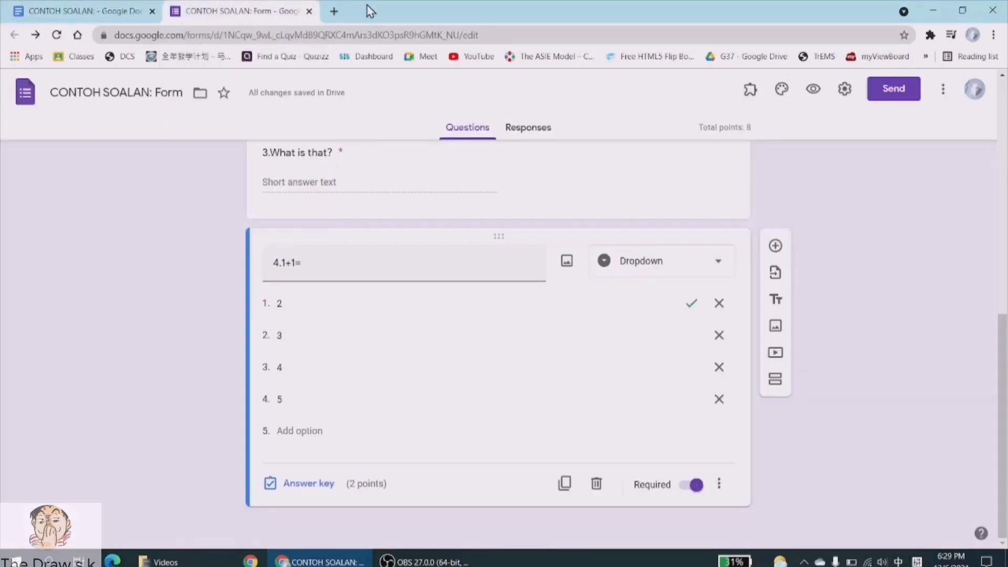
Open a new browser tab, then switch to Word and open MS WORD.docx to examine its sample questions
left_click(333, 11)
left_click(15, 560)
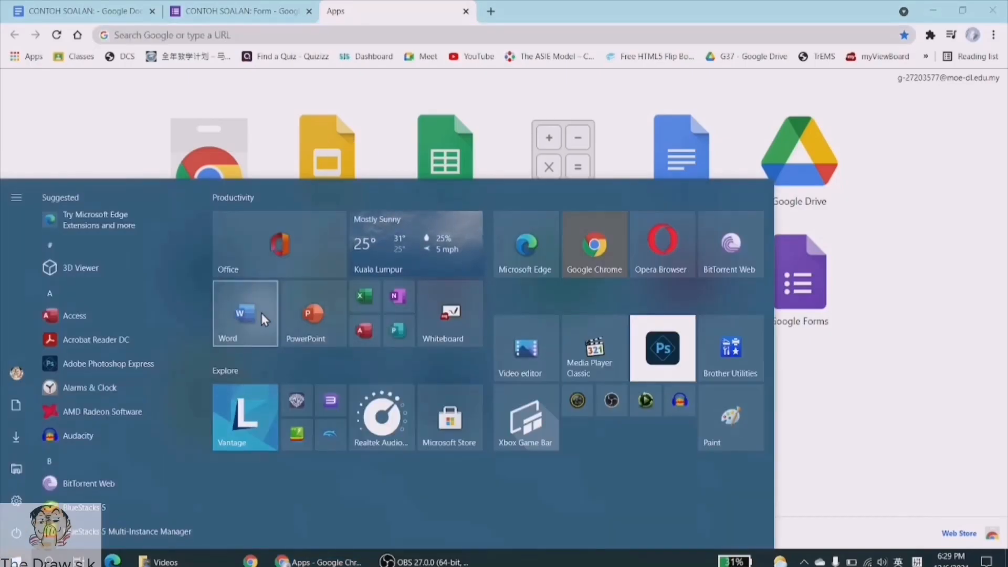
left_click(245, 314)
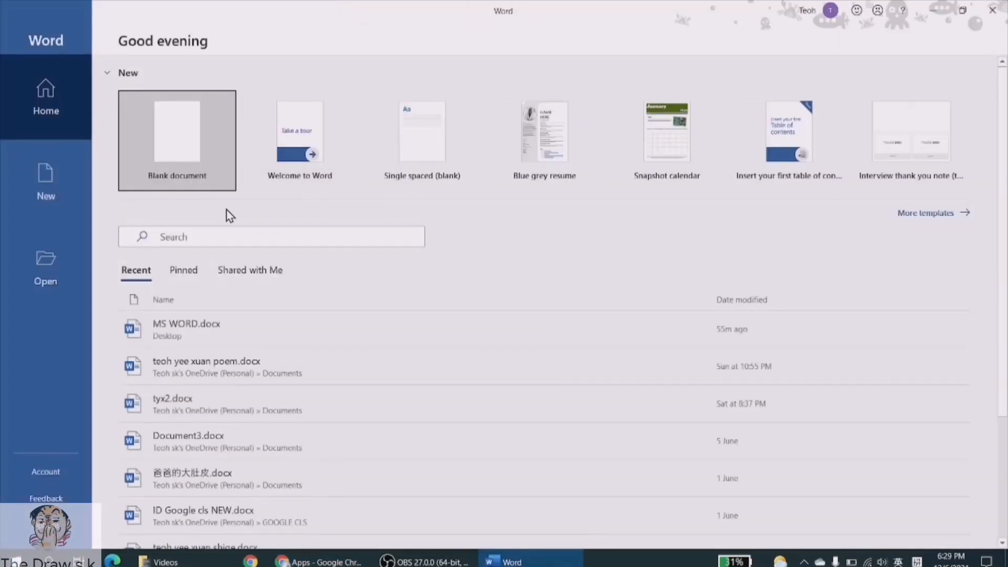
left_click(209, 328)
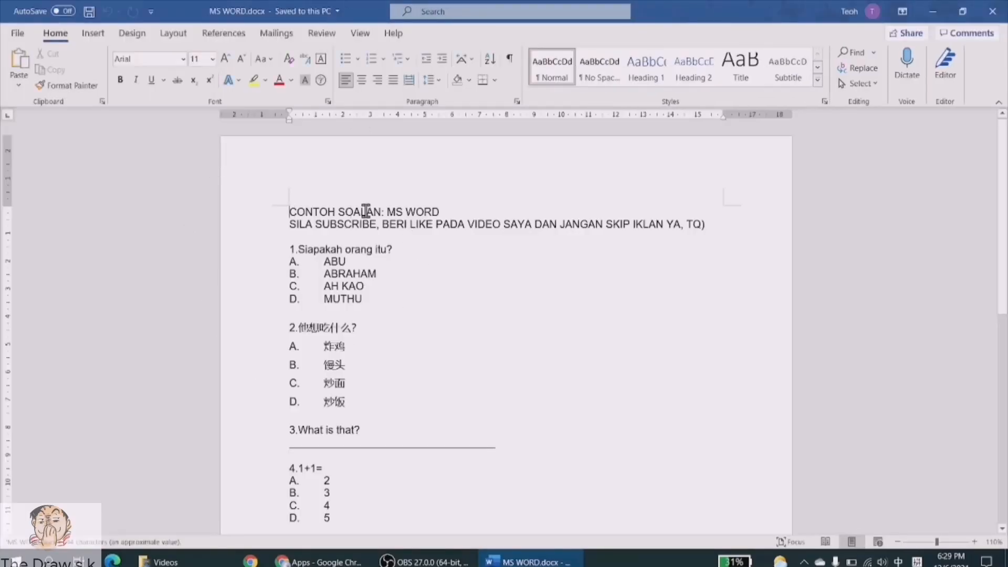
scroll(371, 243, "down", 1)
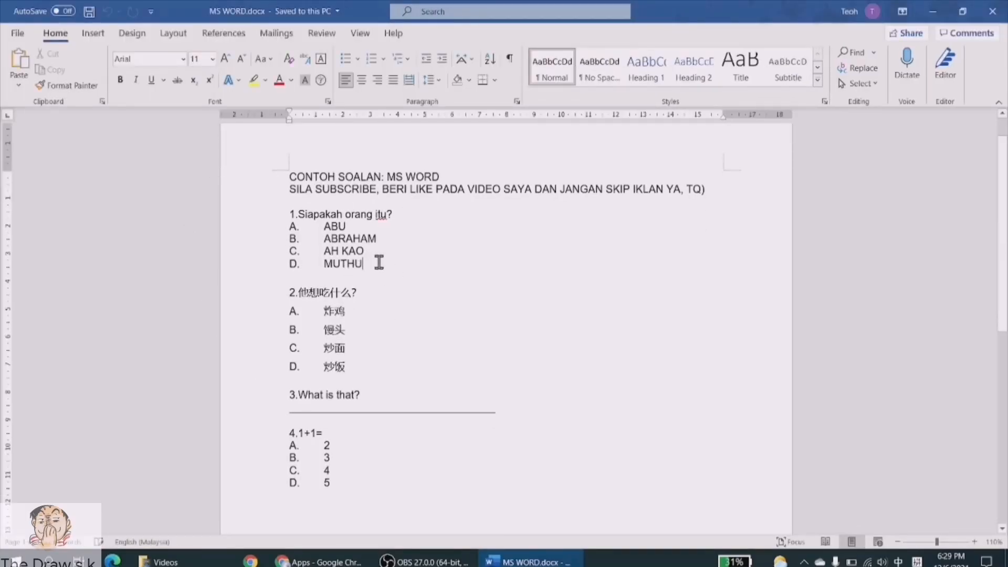
left_click(377, 262)
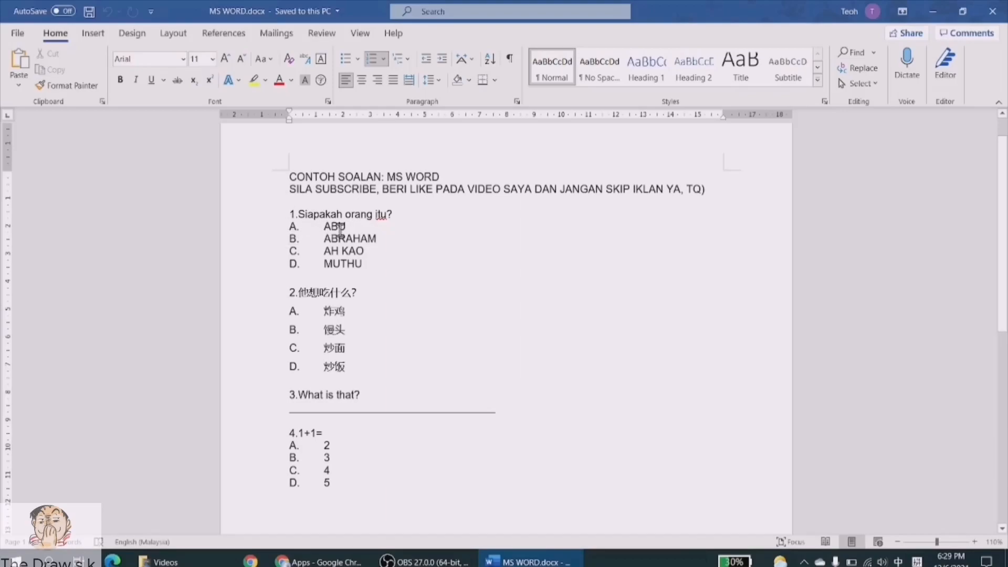
Switch to Google Drive in the browser and upload MS WORD.docx from the Desktop folder
left_click(318, 562)
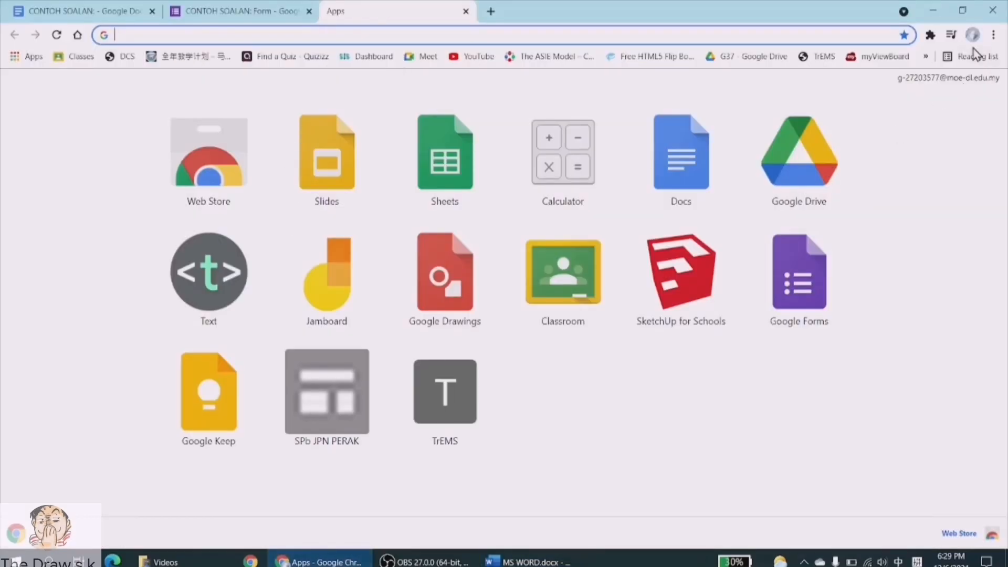
left_click(795, 173)
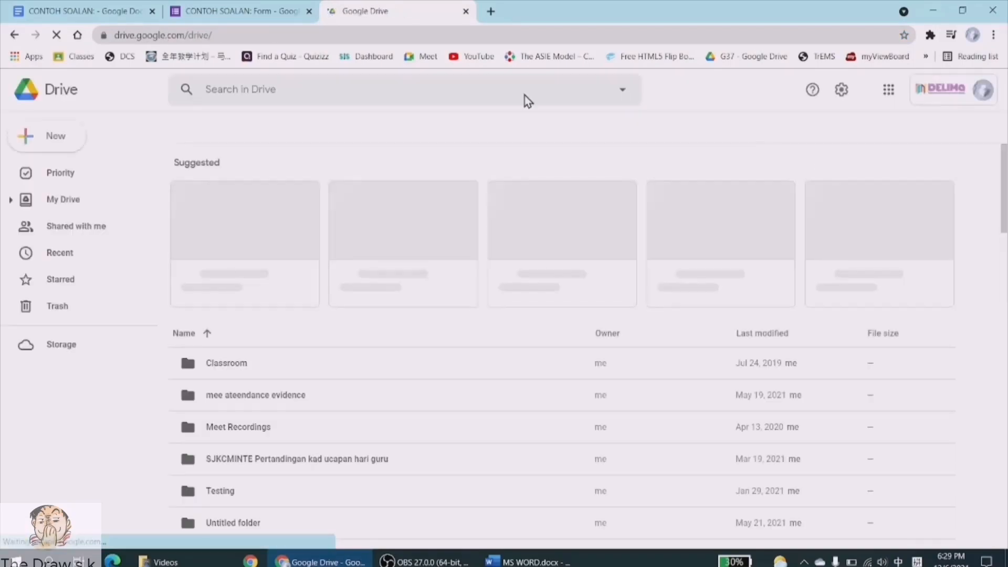
left_click(64, 141)
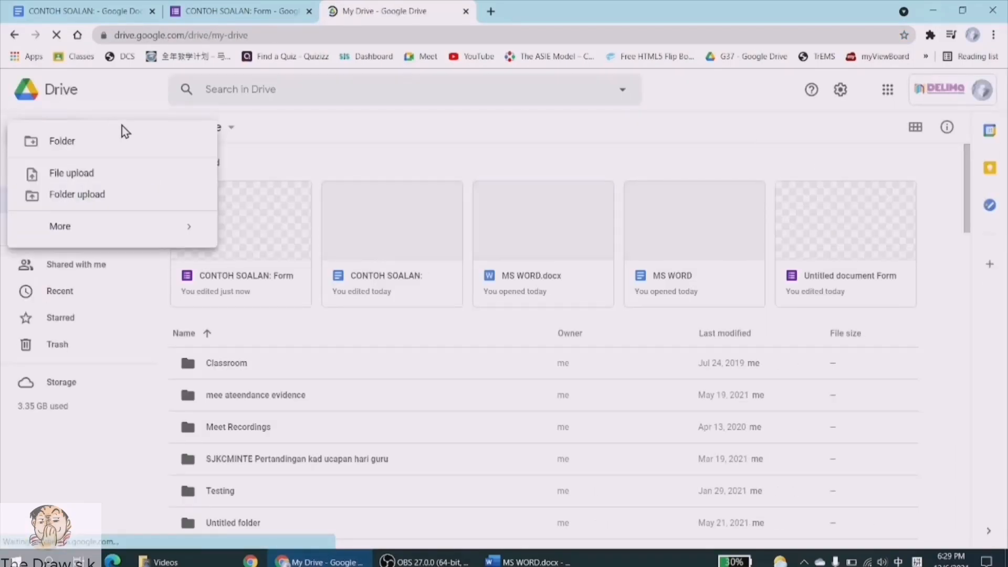
left_click(70, 180)
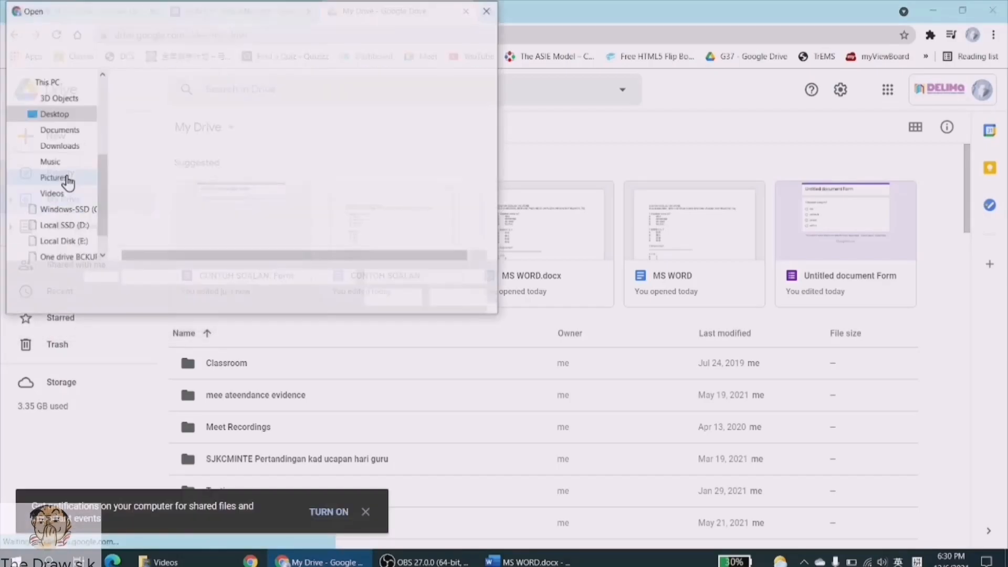
left_click(156, 98)
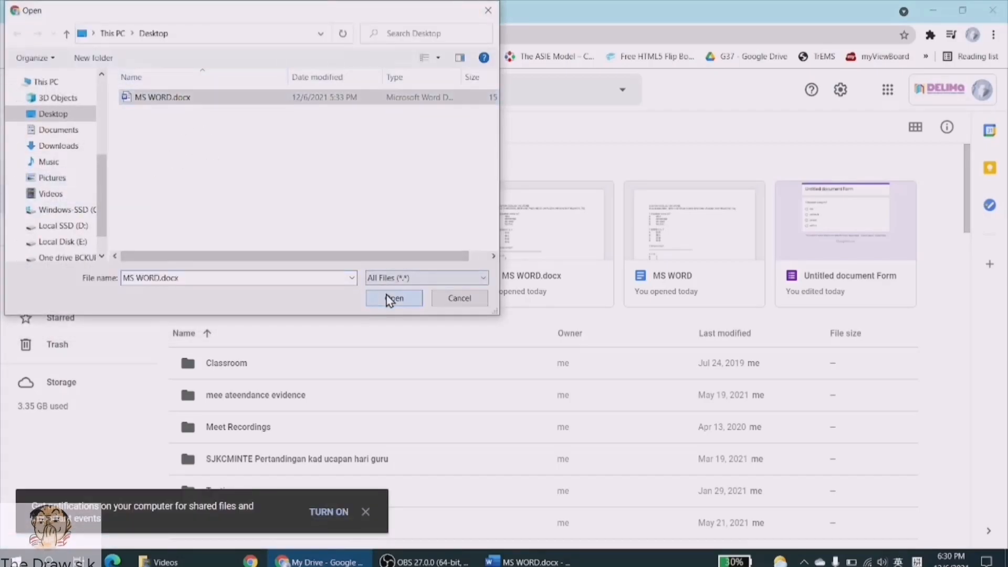
left_click(393, 298)
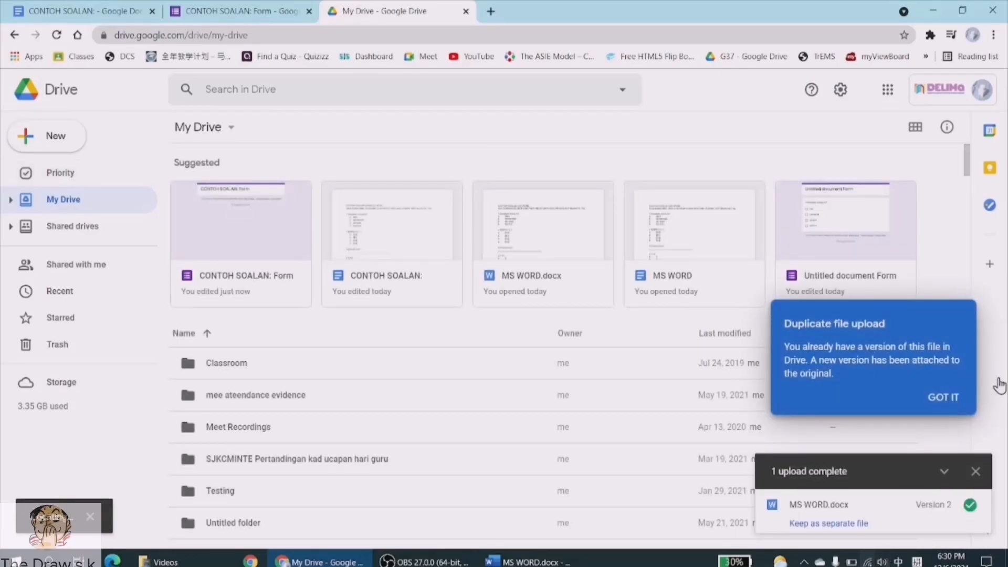
Keep the duplicate upload as a separate file and open the MS WORD document in Google Docs
left_click(957, 394)
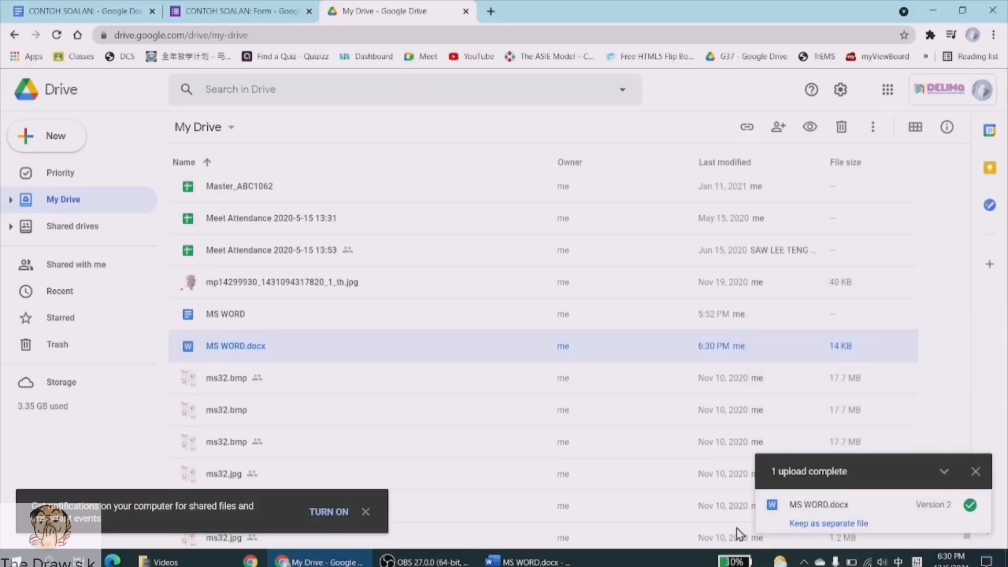
left_click(814, 525)
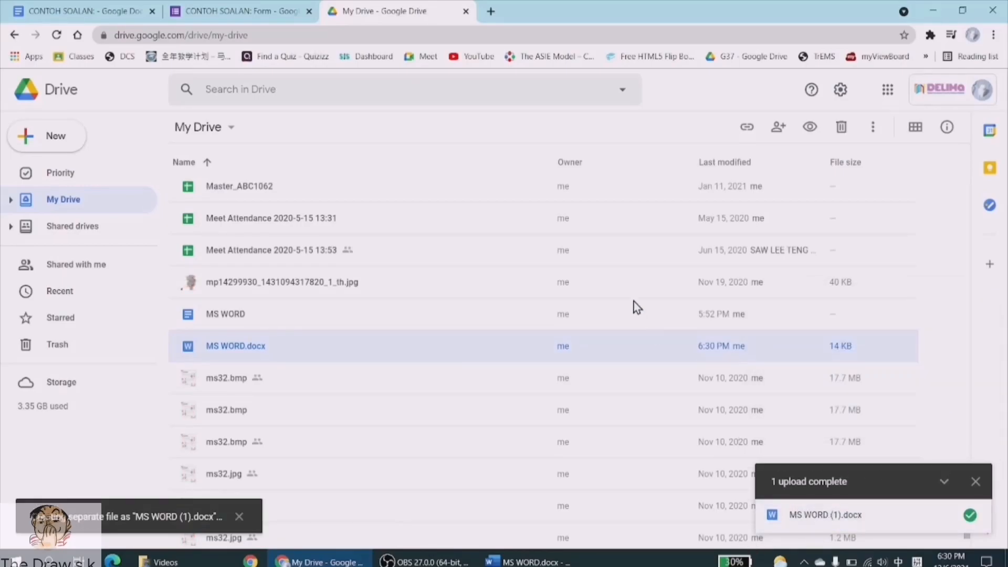
left_click(819, 516)
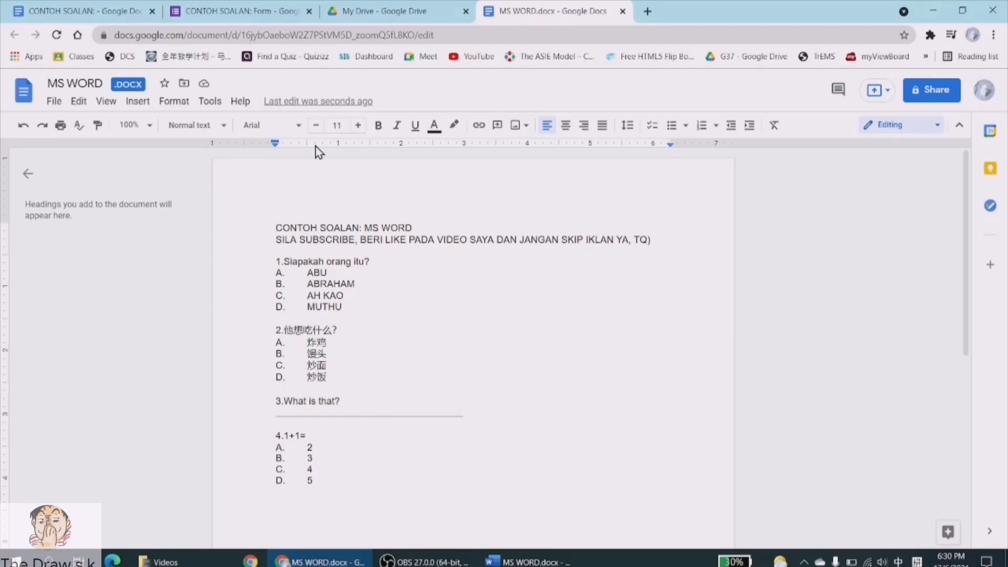
left_click(209, 111)
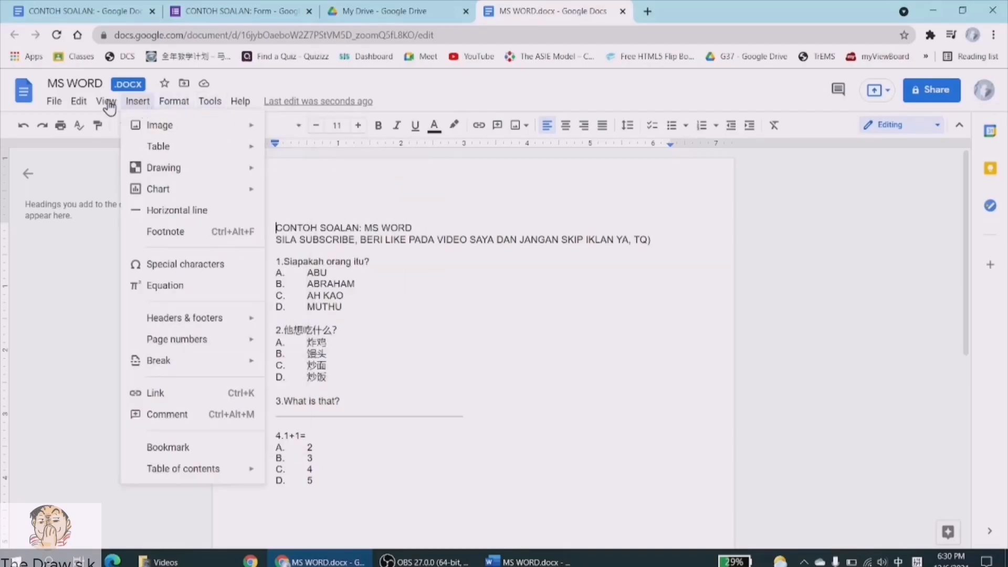
mouse_move(48, 106)
mouse_move(208, 103)
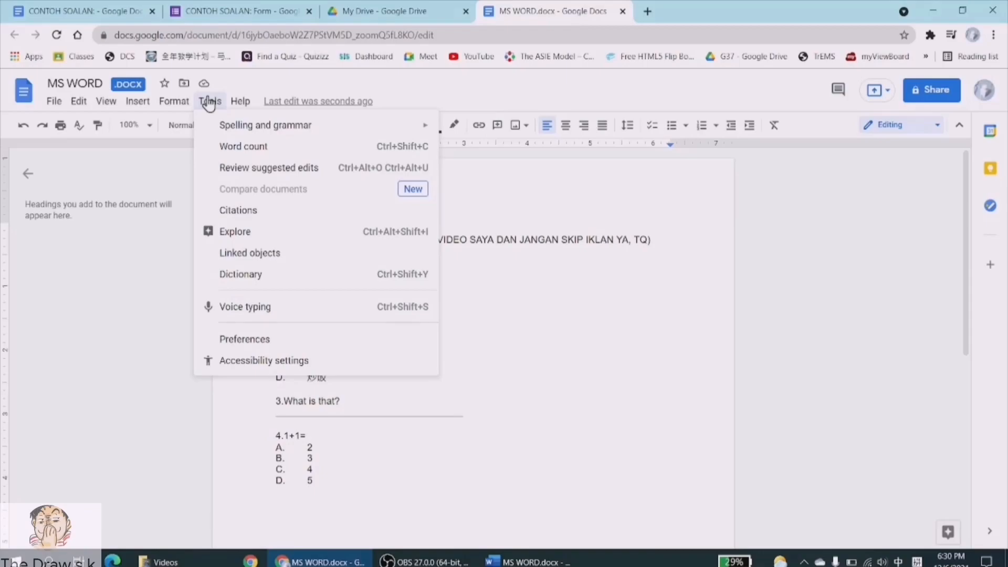
left_click(280, 84)
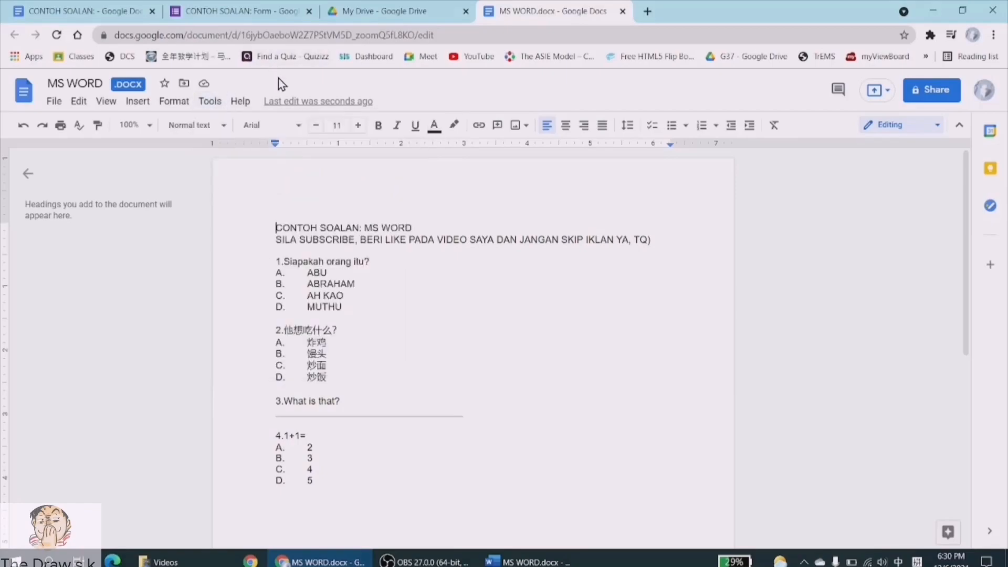
left_click(77, 100)
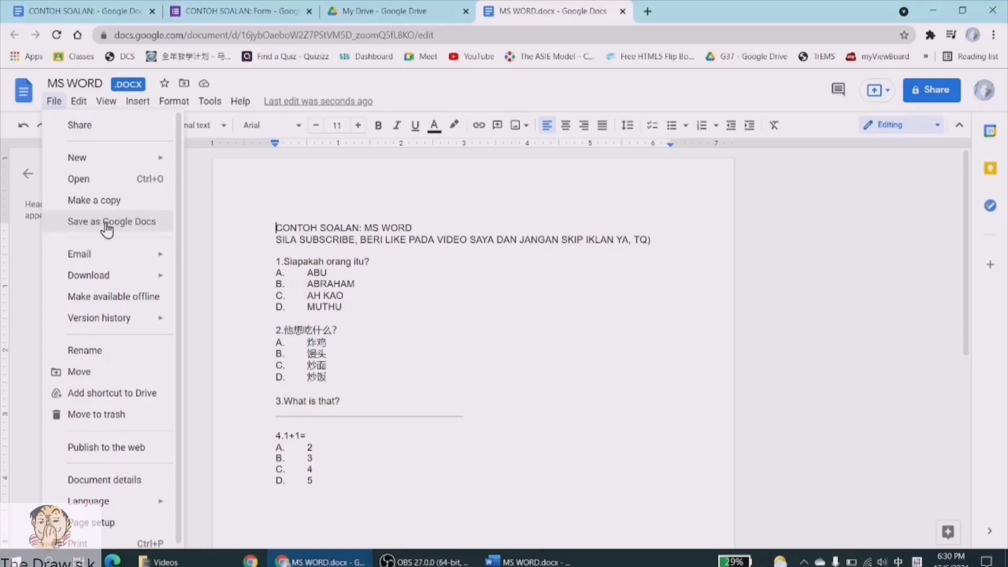
left_click(273, 77)
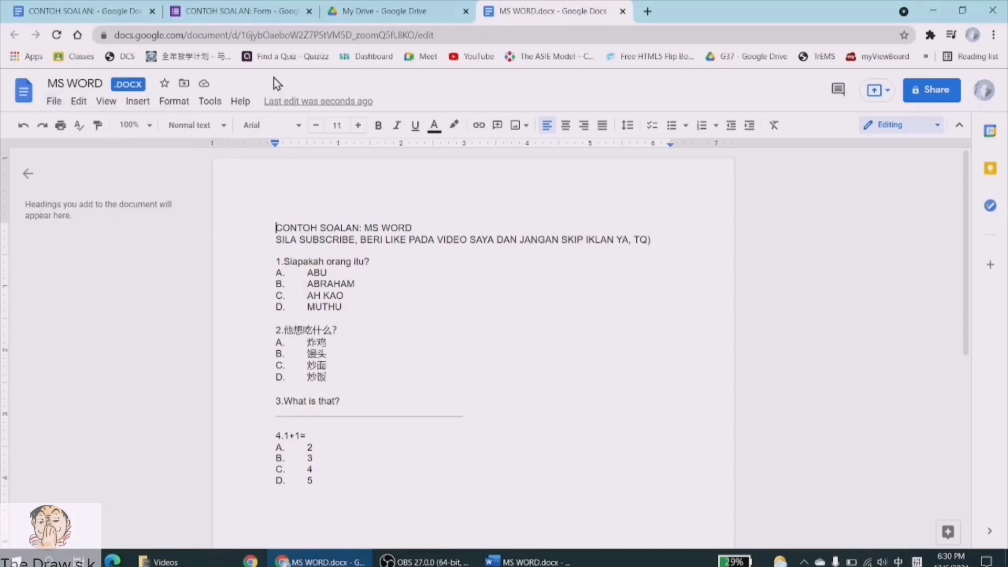
Save the MS WORD.docx file as a Google Docs document and close the original .docx file
left_click(52, 108)
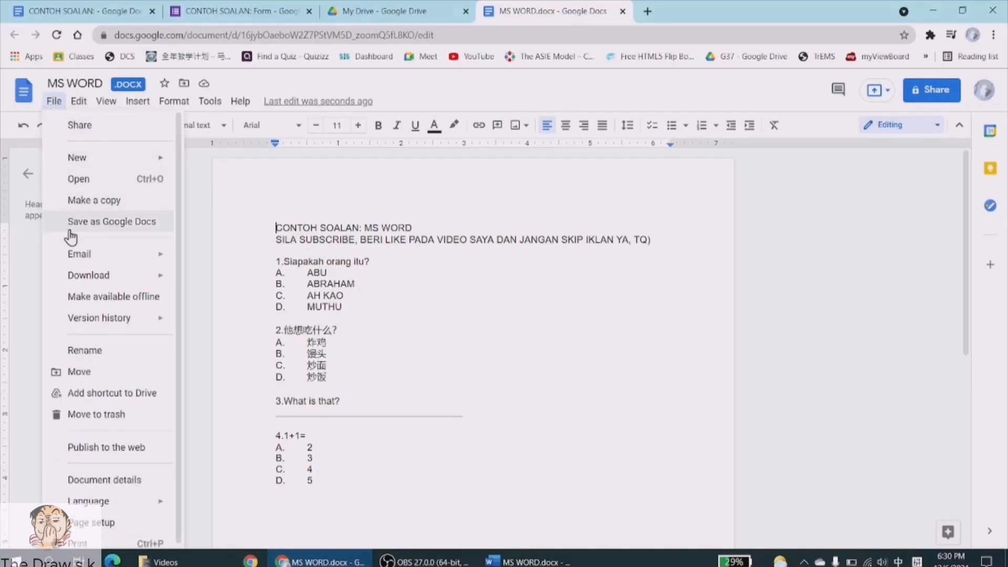
left_click(113, 222)
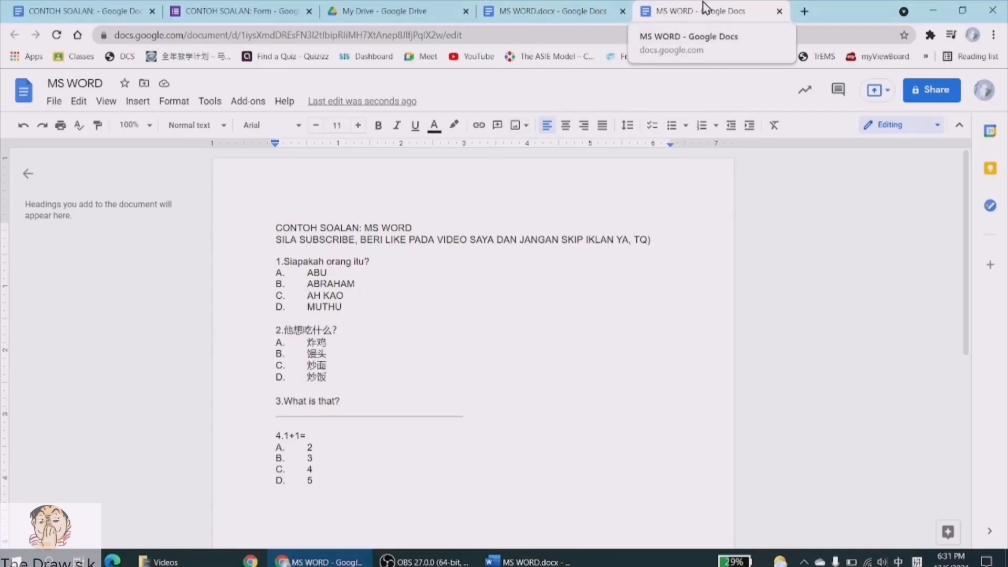
left_click(588, 11)
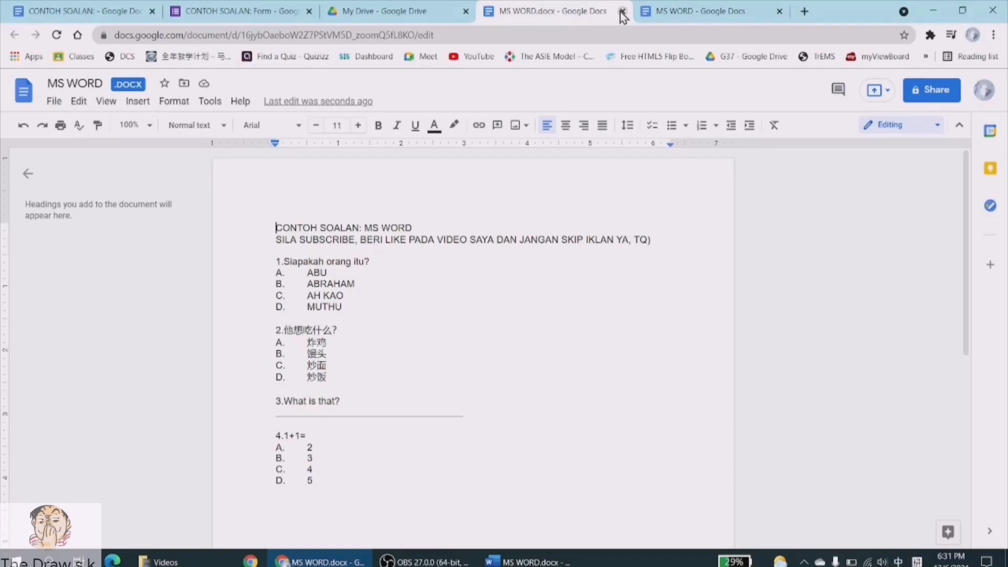
left_click(622, 11)
Check the add-ons available in the converted MS WORD document for Doc To Form, and close the document
left_click(428, 227)
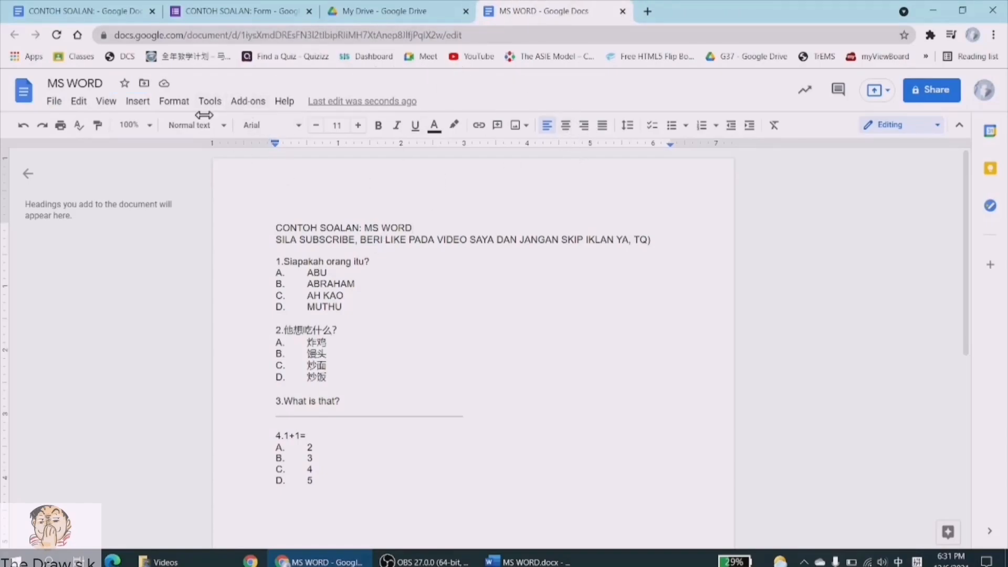
left_click(251, 102)
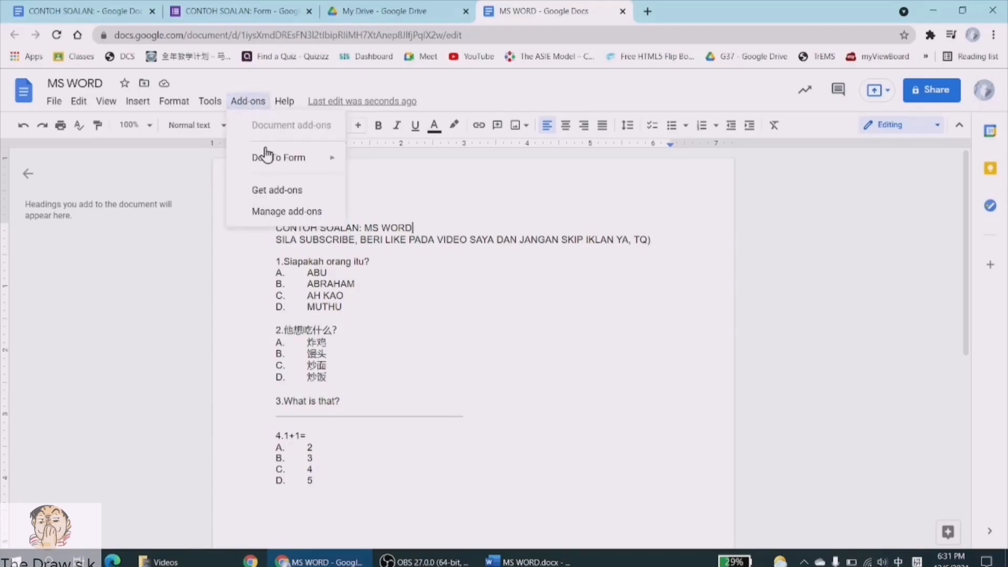
left_click(520, 327)
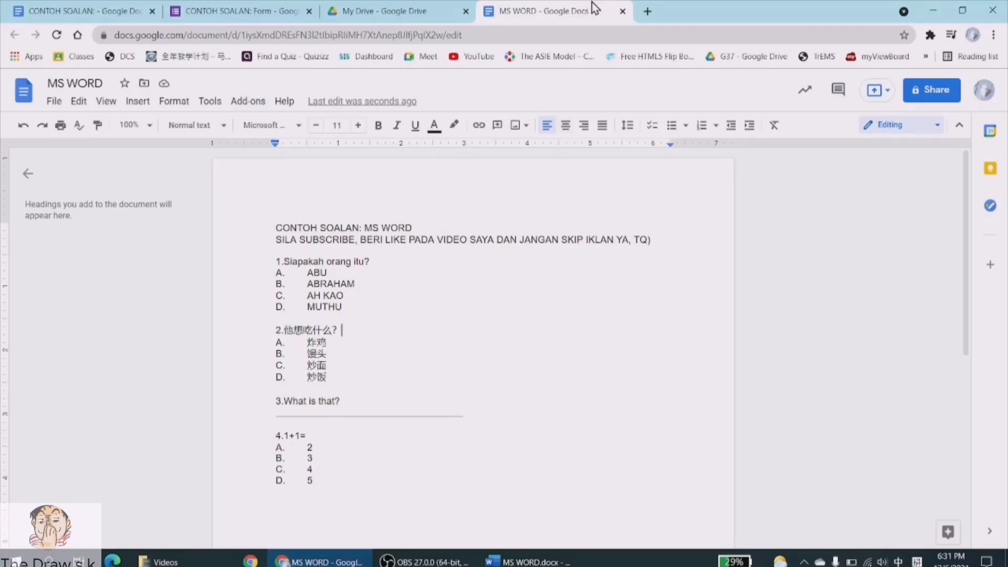
left_click(623, 12)
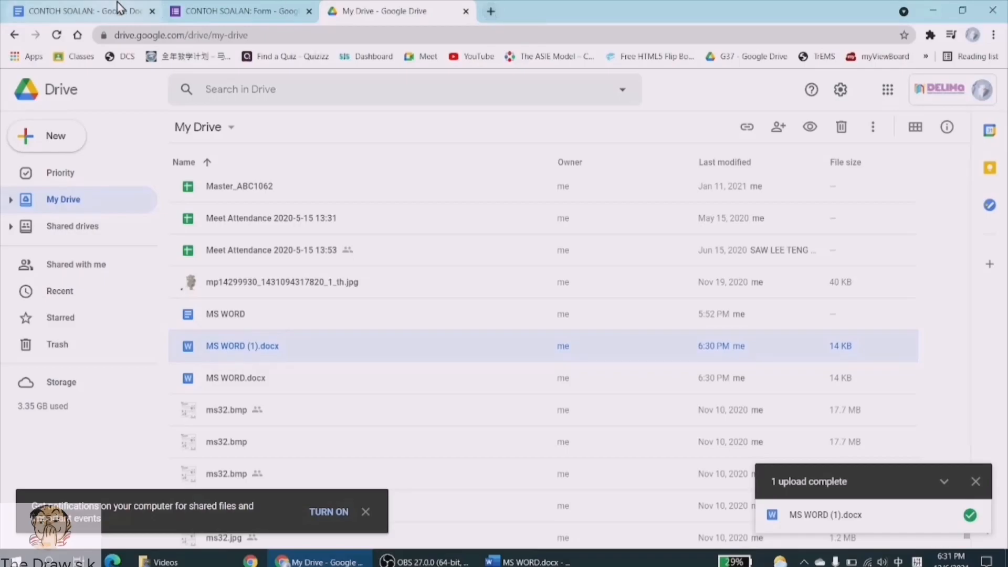
Open Google Classroom in a new browser tab and go to the TEST 1K class's classwork
left_click(231, 9)
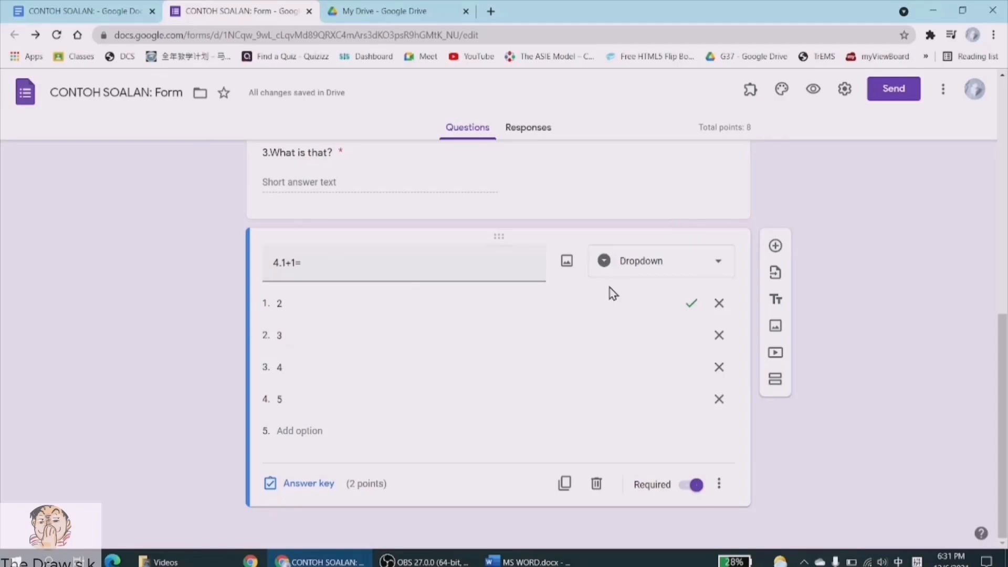
left_click(491, 13)
left_click(74, 56)
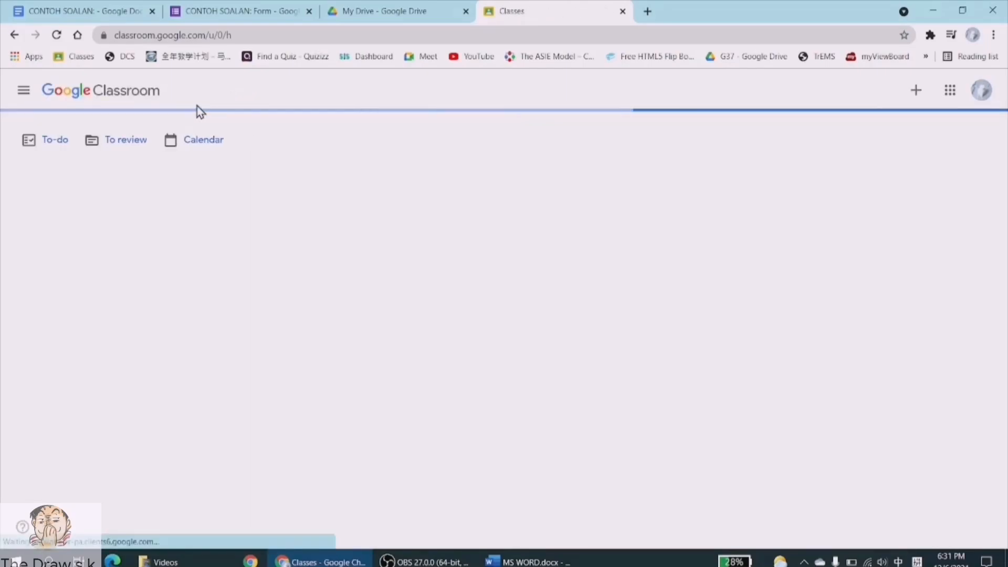
left_click(40, 189)
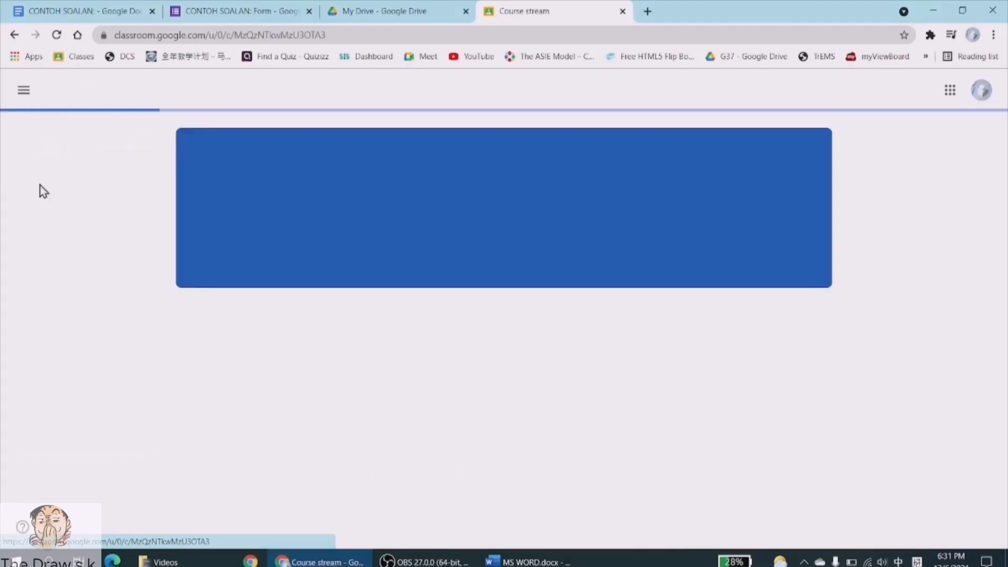
left_click(470, 94)
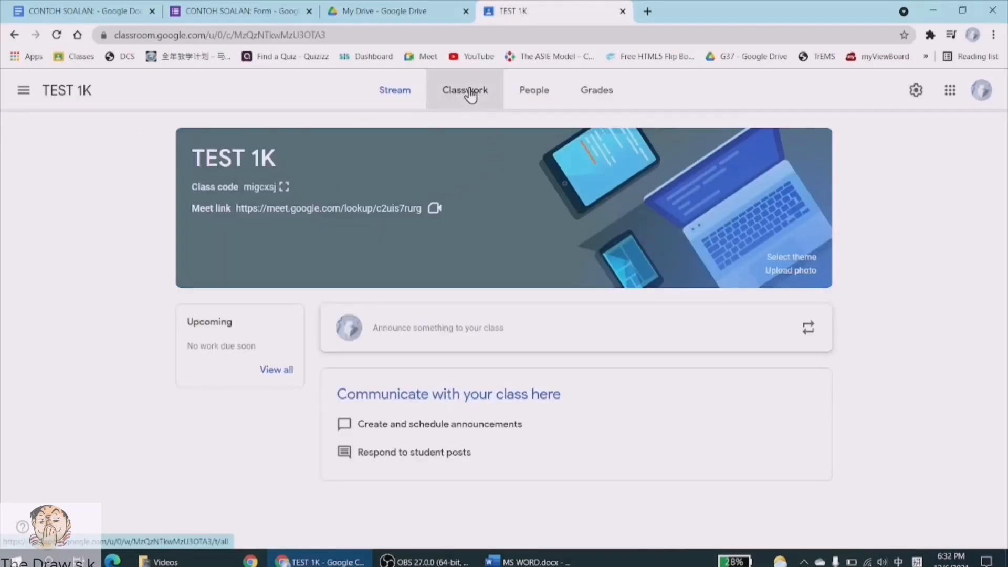
left_click(301, 137)
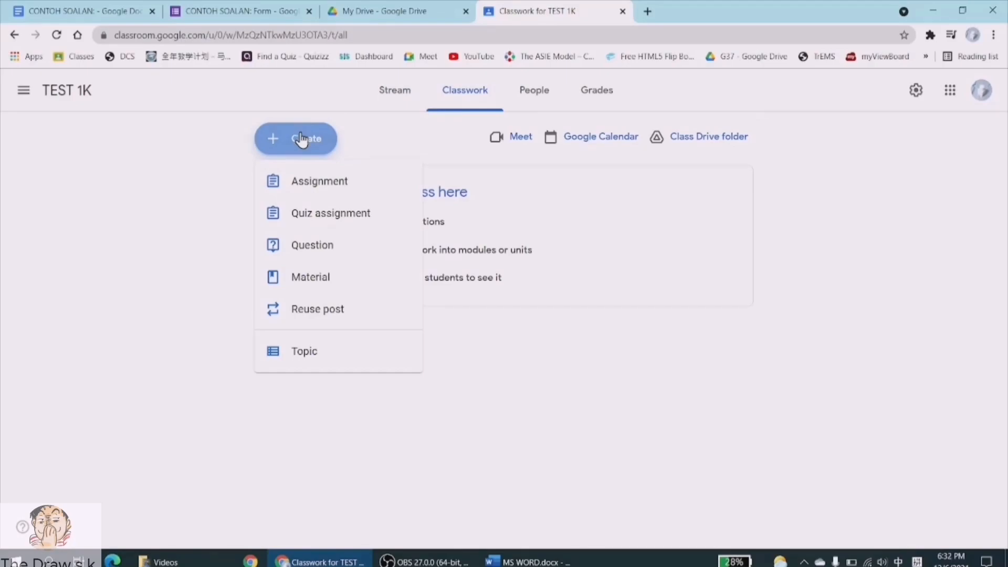
left_click(308, 221)
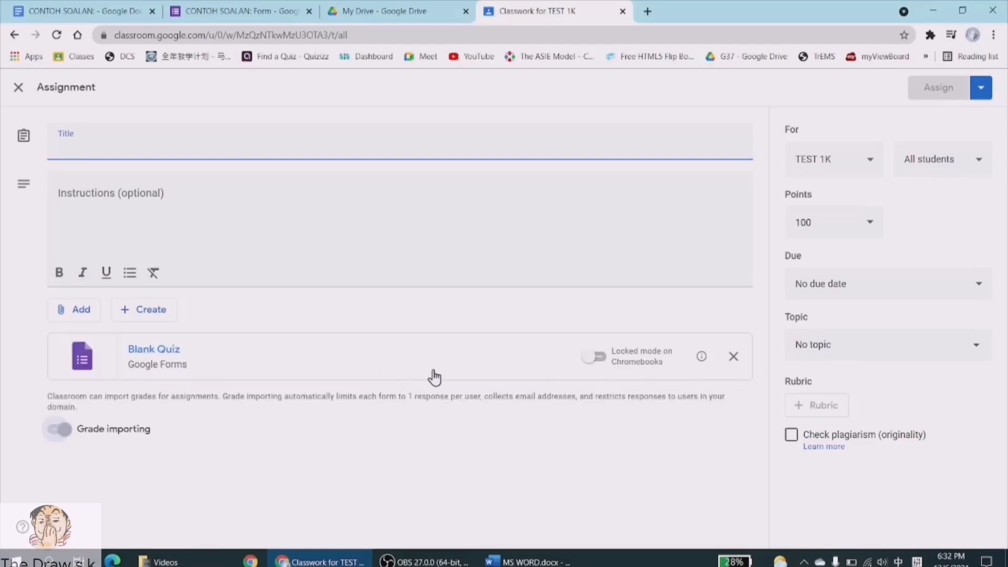
left_click(735, 357)
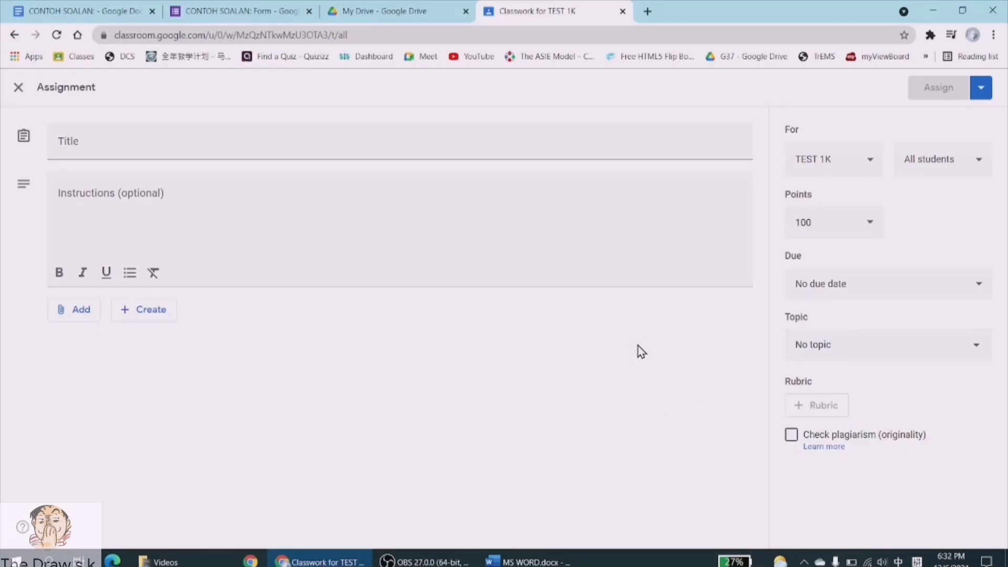
left_click(19, 88)
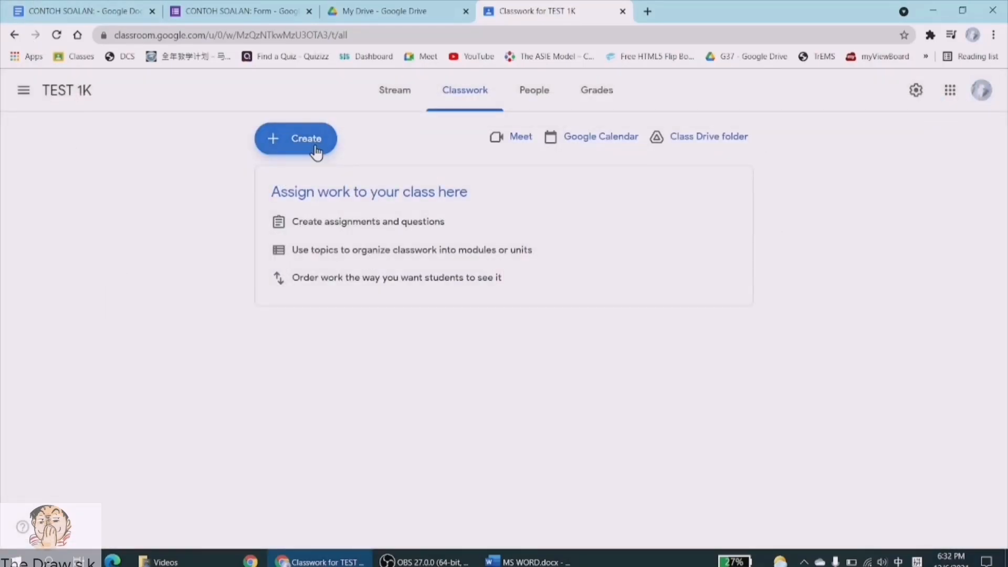
left_click(316, 150)
left_click(662, 315)
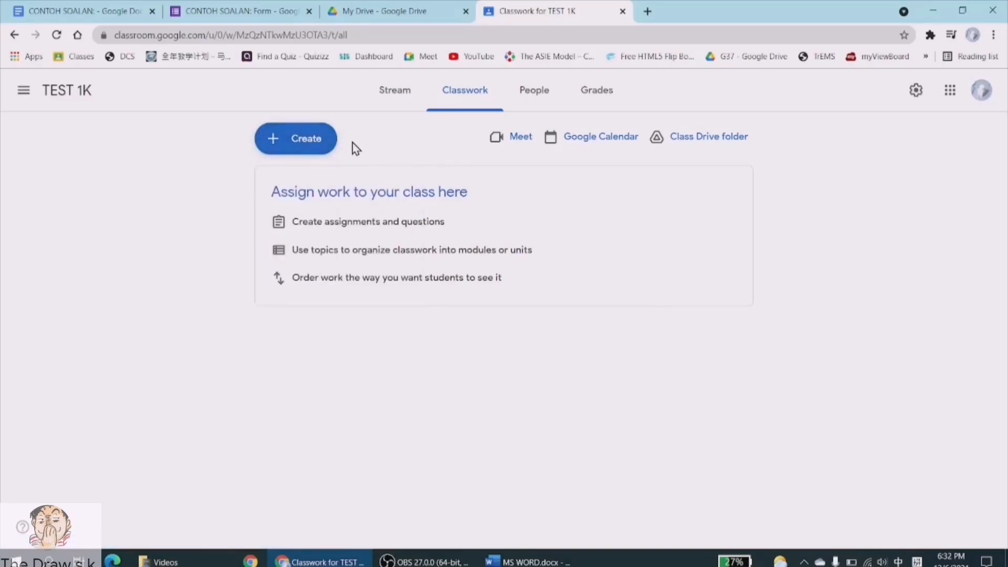
Create a new regular assignment in TEST 1K and show its attachment options
left_click(299, 149)
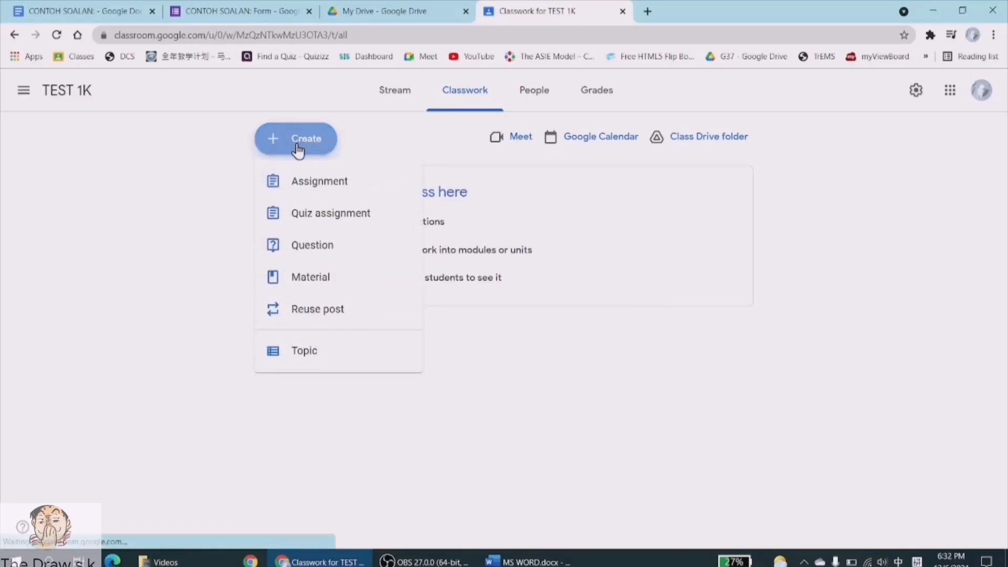
left_click(318, 186)
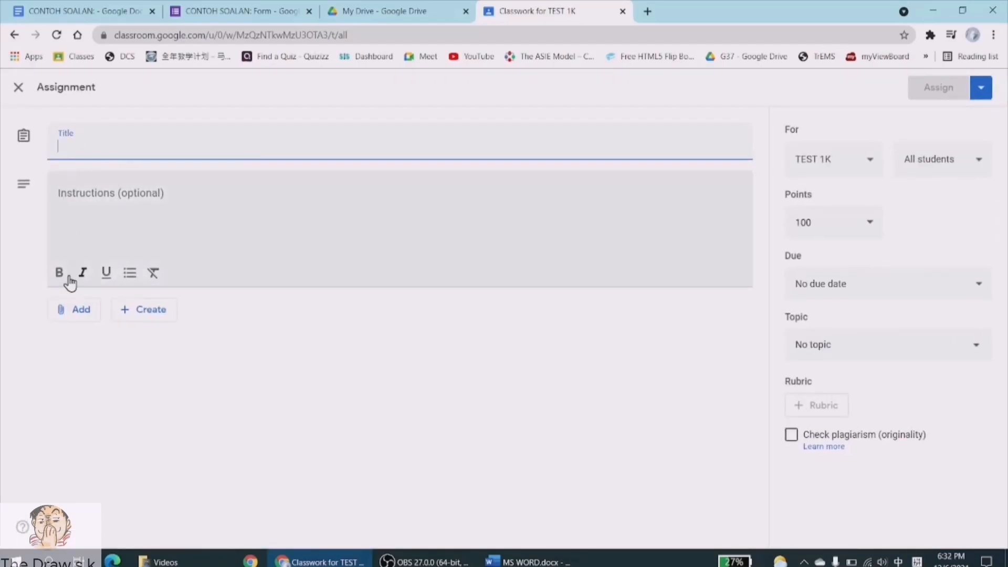
left_click(69, 317)
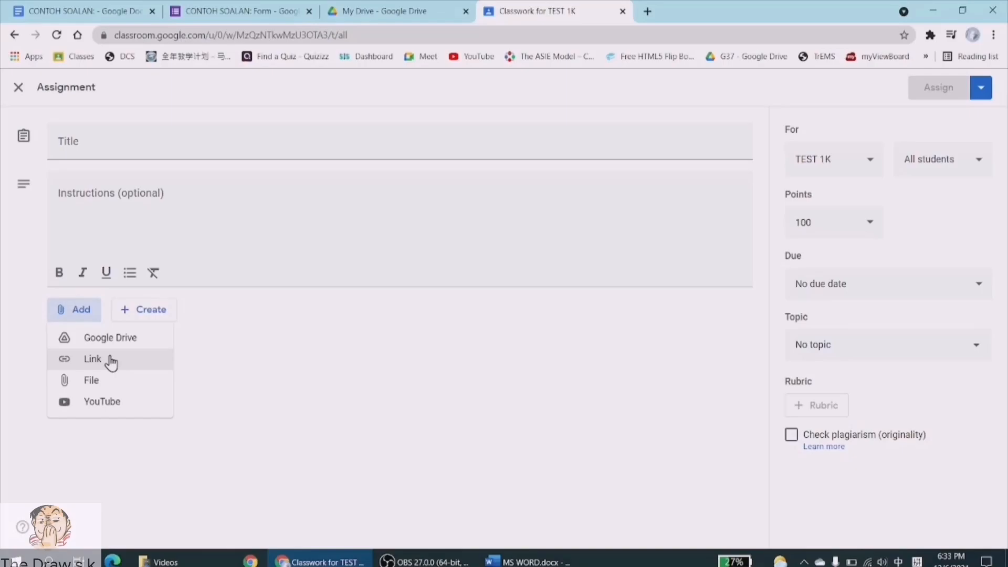
Switch to the CONTOH SOALAN form and copy its shareable link
left_click(256, 8)
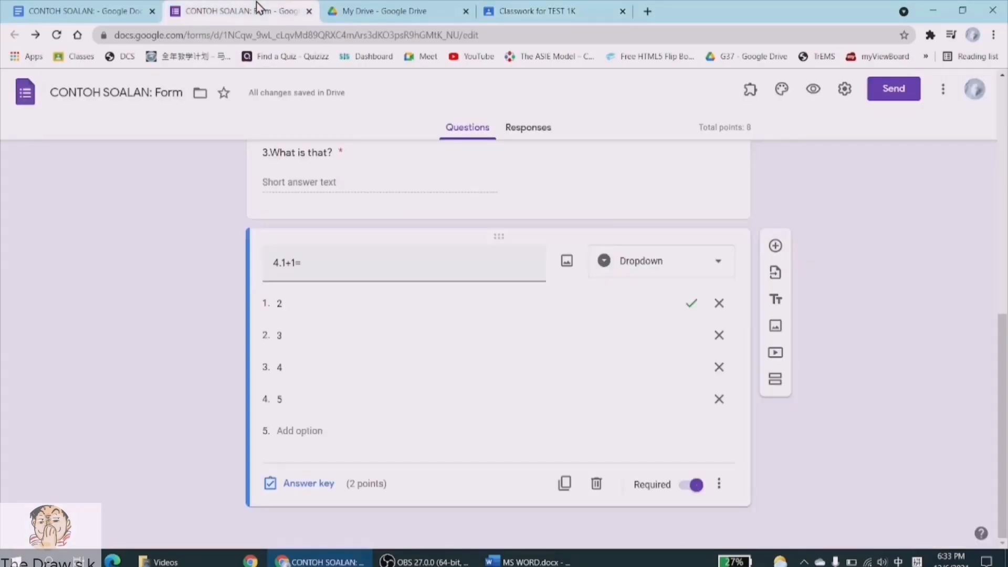
left_click(901, 99)
left_click(450, 189)
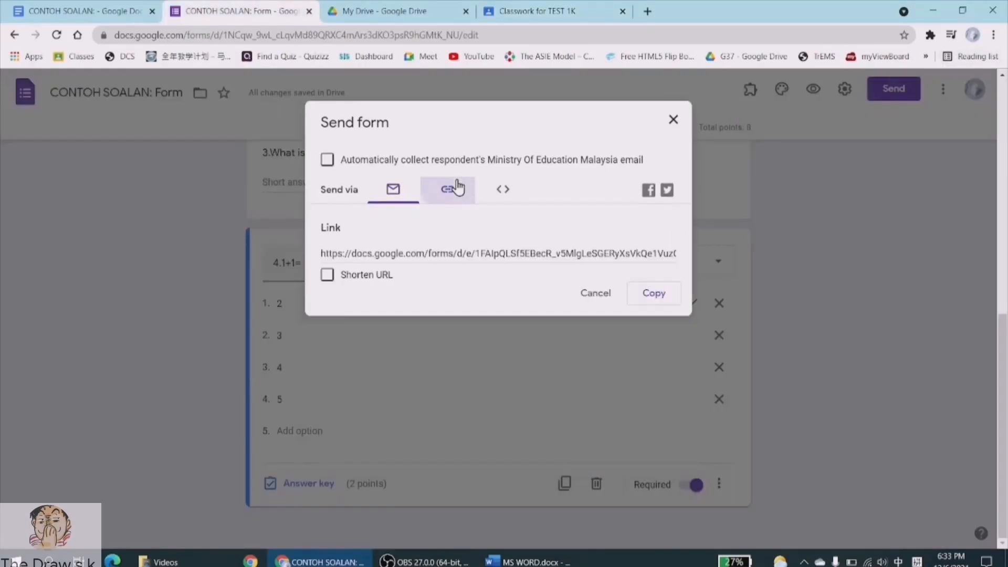
left_click(405, 254)
right_click(406, 256)
left_click(429, 267)
Return to the TEST 1K assignment and attach the copied form link to it
left_click(488, 12)
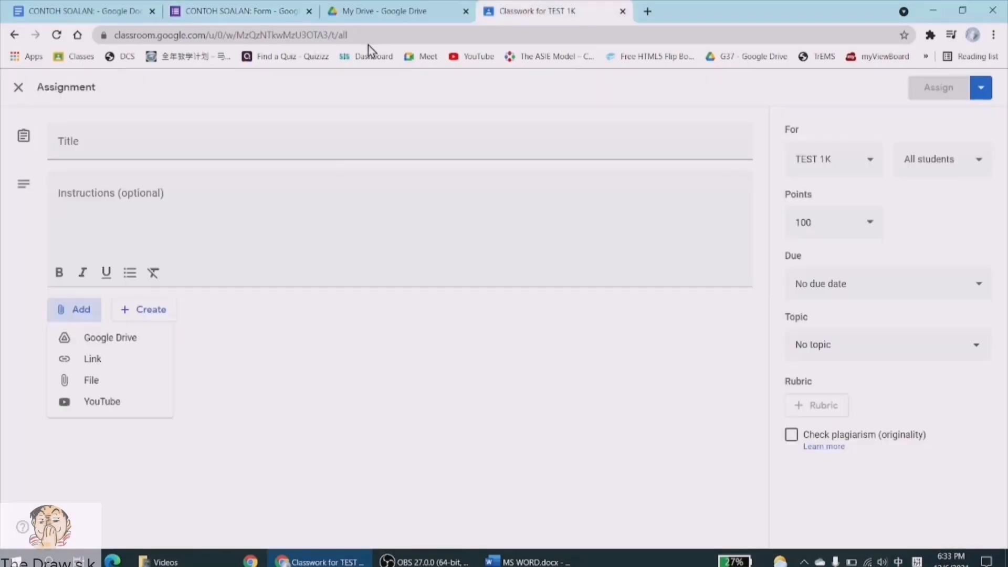
left_click(93, 360)
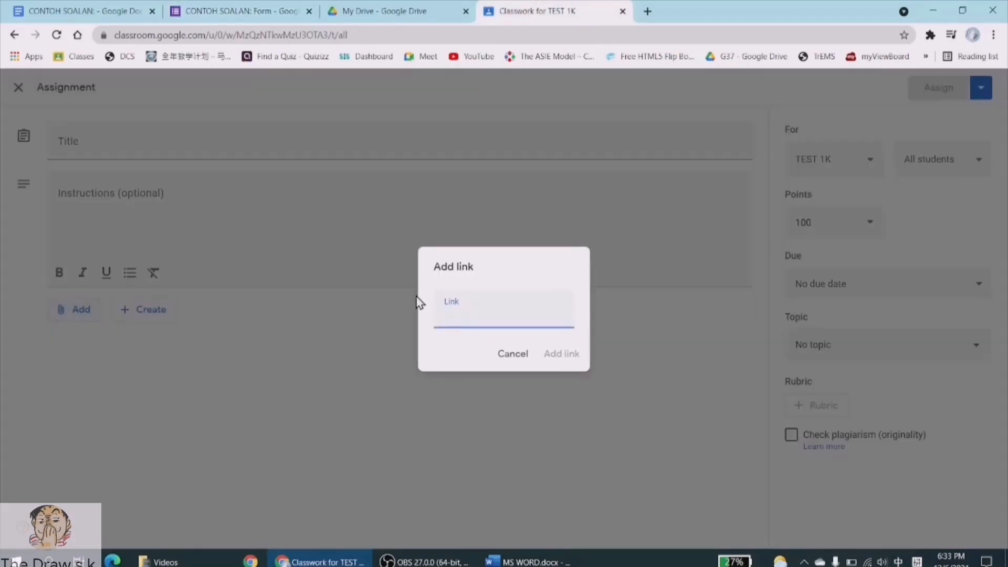
right_click(449, 317)
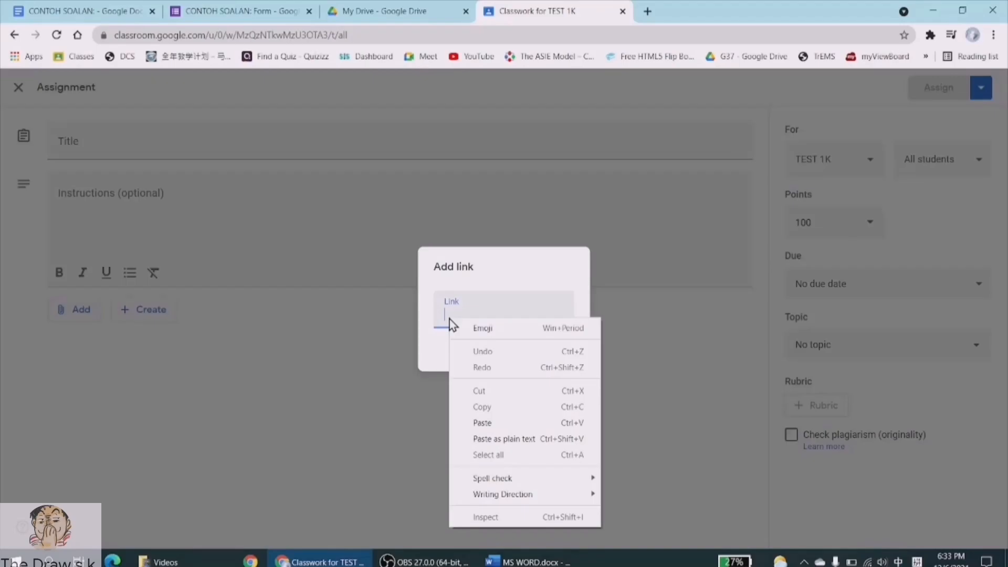
left_click(512, 422)
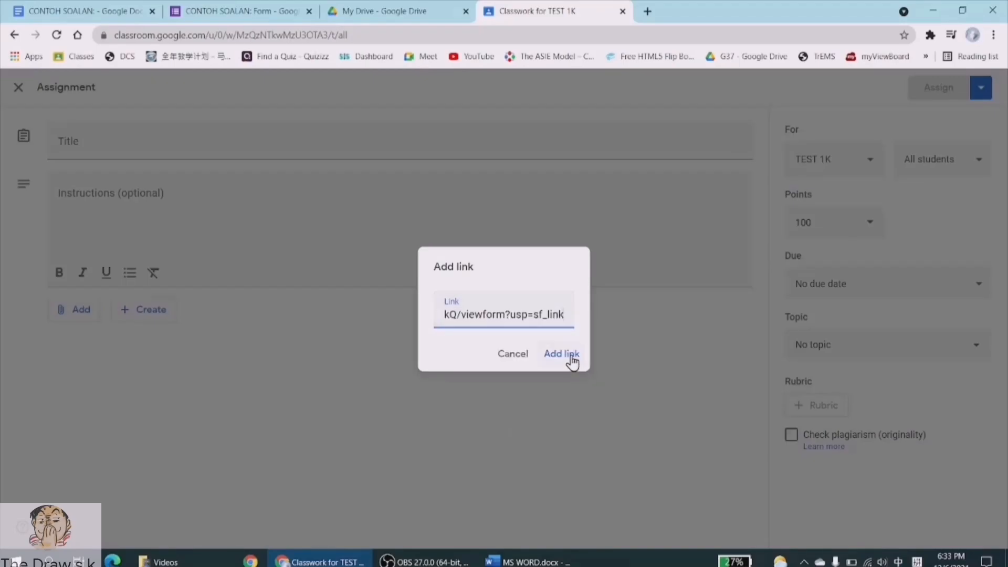
left_click(573, 360)
Dismiss the form's sending options, review its general and quiz settings, and leave them without saving
left_click(214, 12)
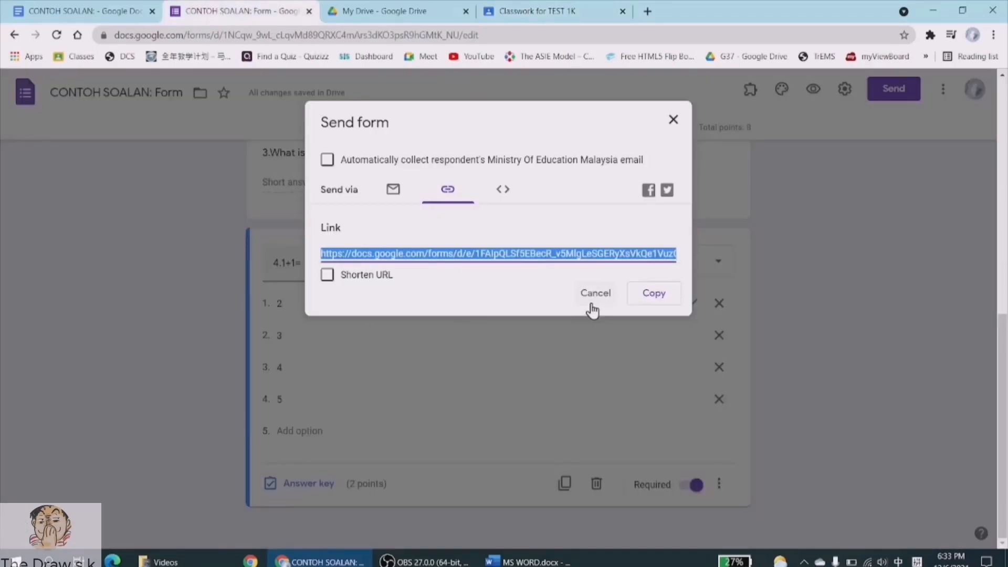
left_click(673, 120)
left_click(845, 89)
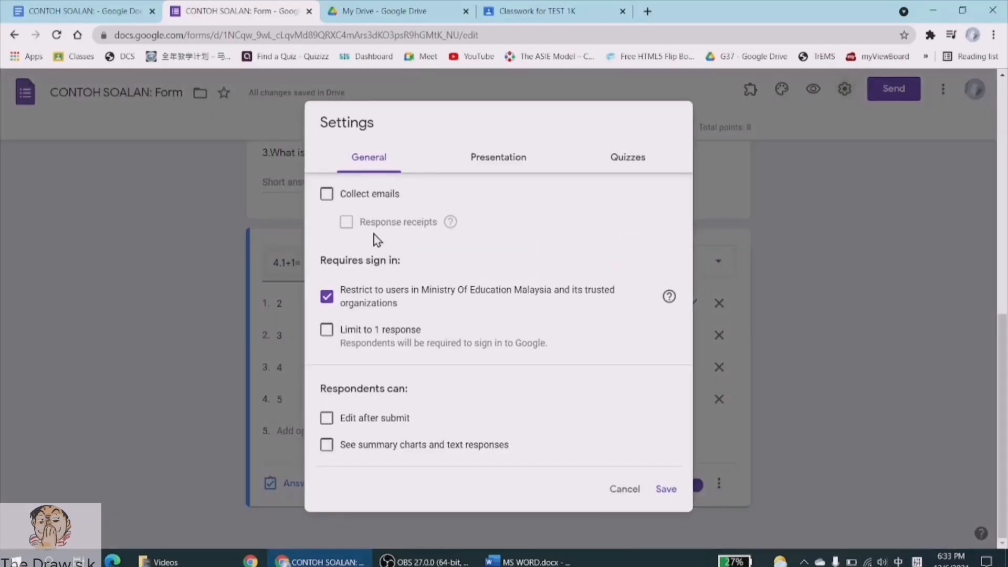
left_click(635, 156)
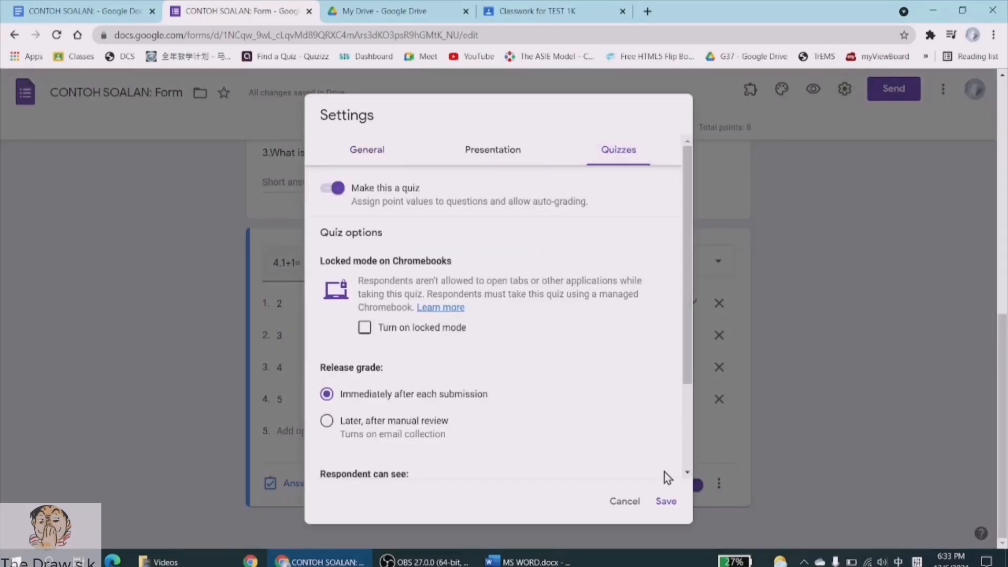
left_click(625, 502)
Return to the Classroom assignment and remove the attached form link
left_click(519, 6)
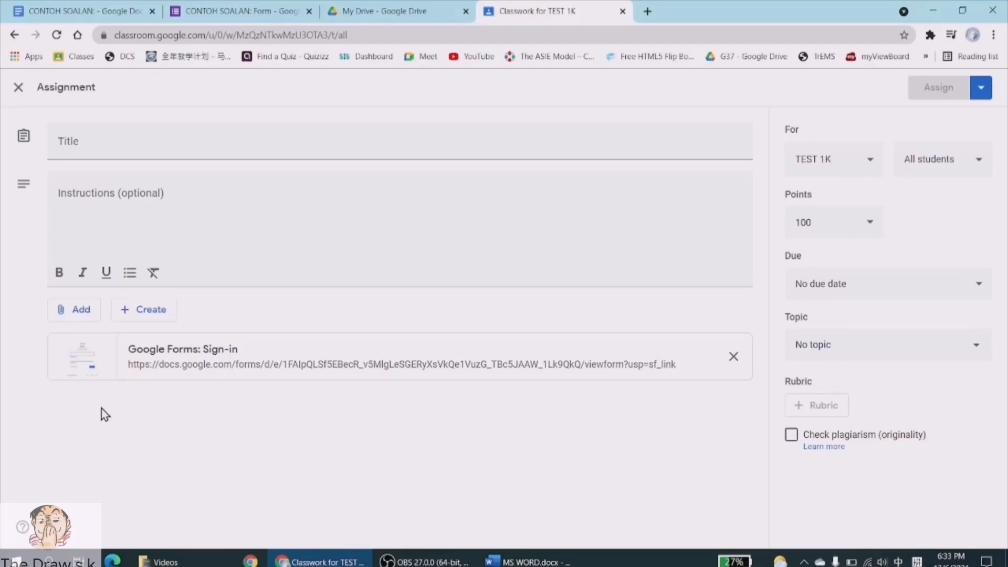
left_click(733, 357)
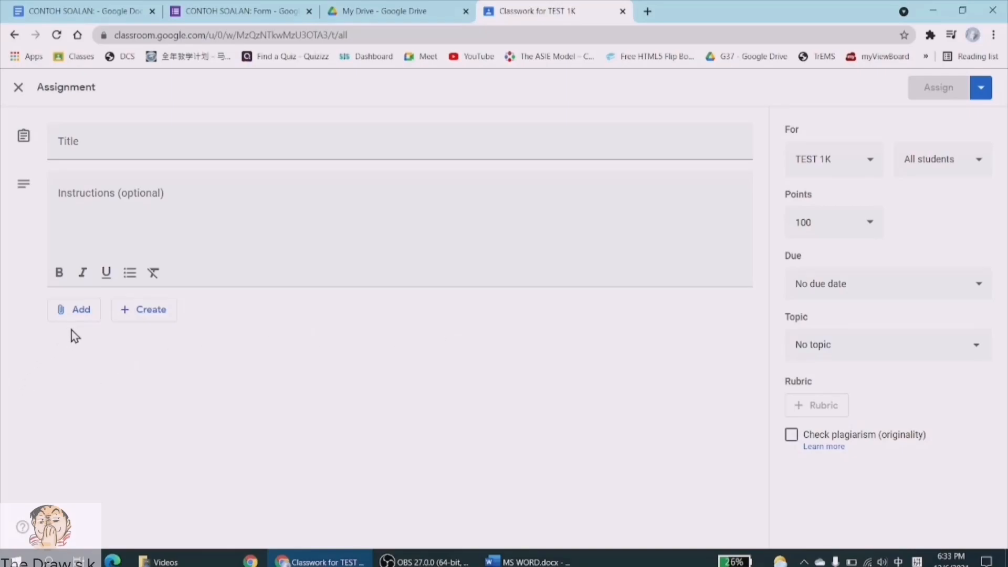
Start attaching a Google Drive file to the assignment, and check the form's name in its own tab before returning
left_click(65, 315)
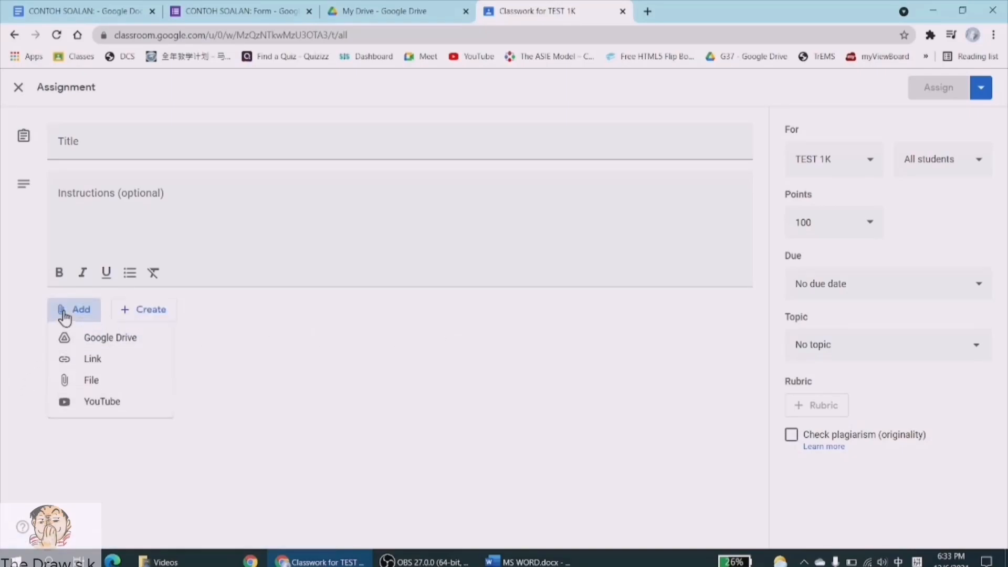
left_click(118, 346)
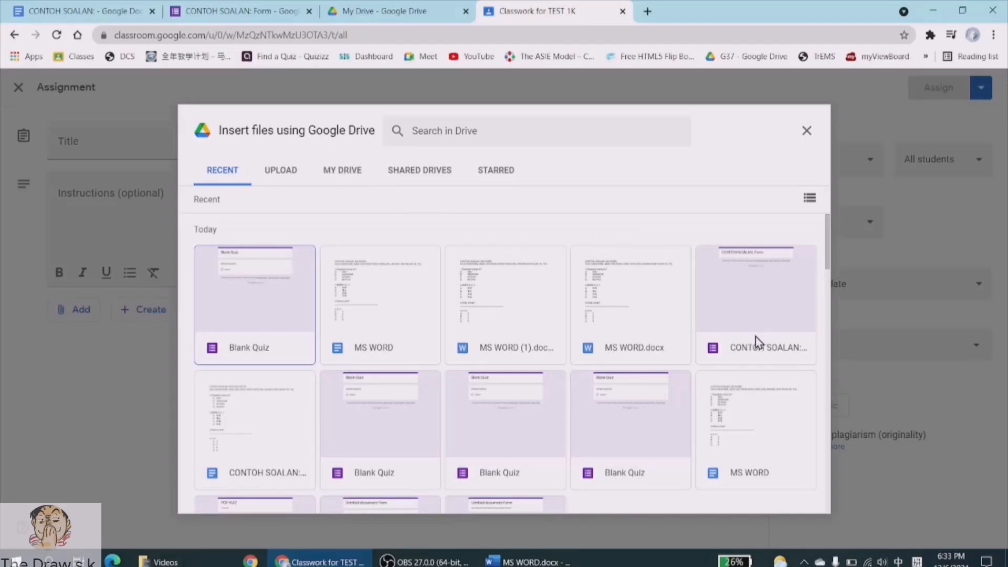
left_click(199, 10)
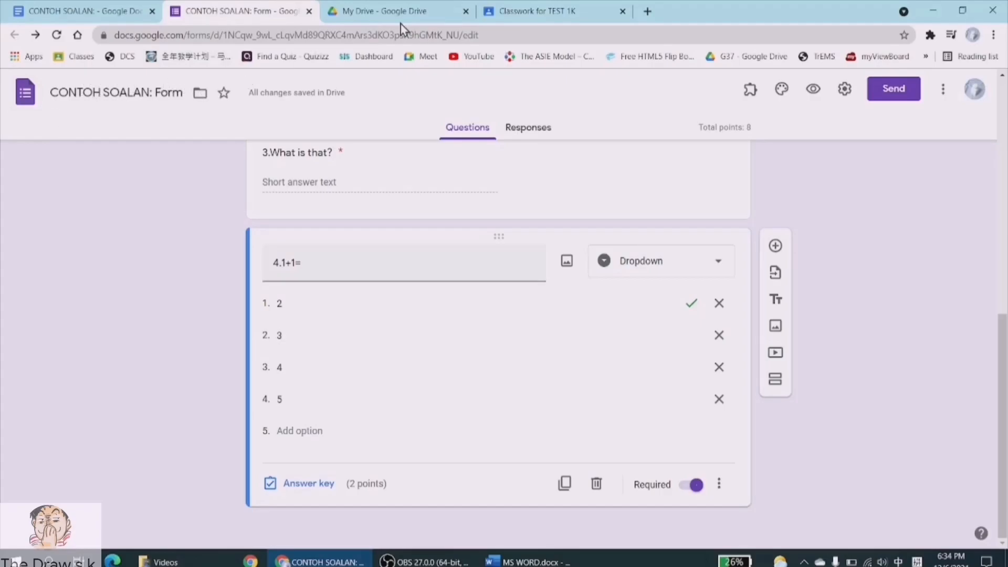
left_click(588, 10)
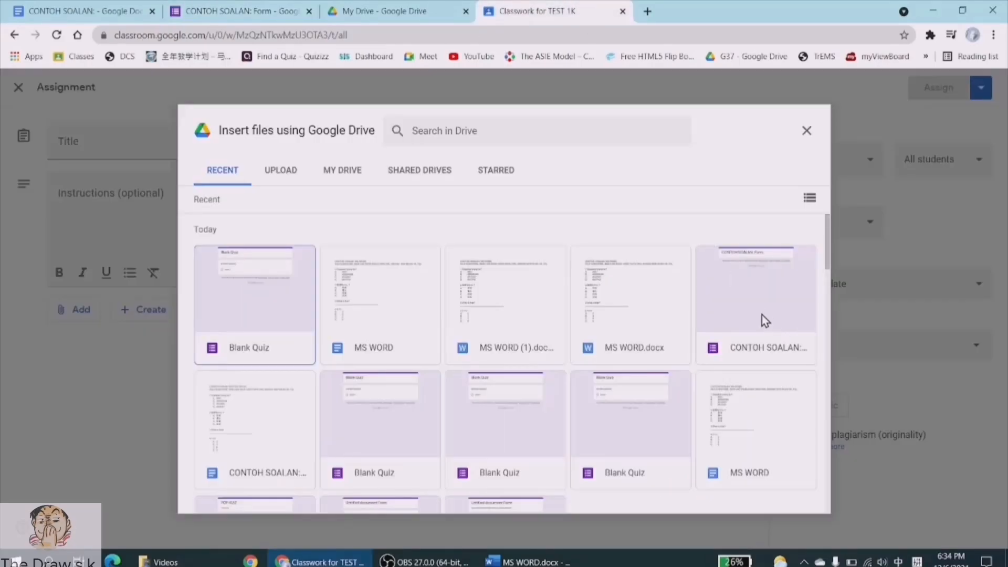
Search Drive for "CONTOH SOALAN" and attach the CONTOH SOALAN form to the assignment
left_click(452, 130)
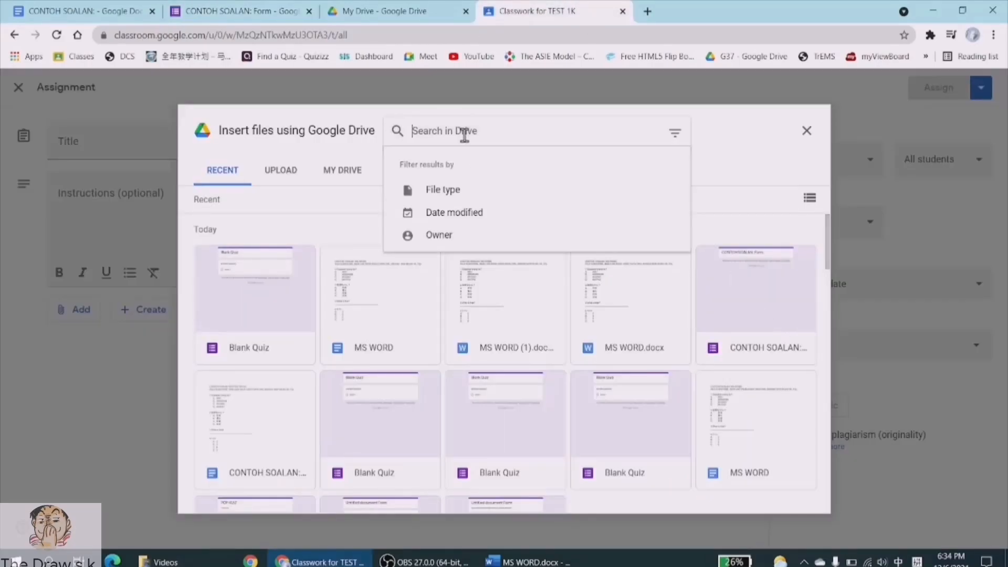
left_click(340, 171)
left_click(412, 129)
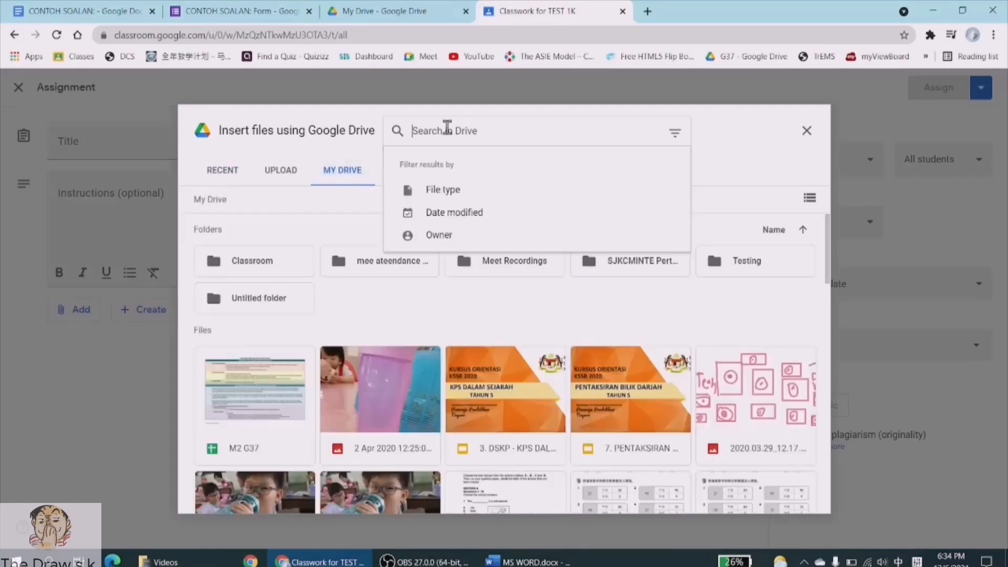
type("coNTOH SOALAN")
key("Return")
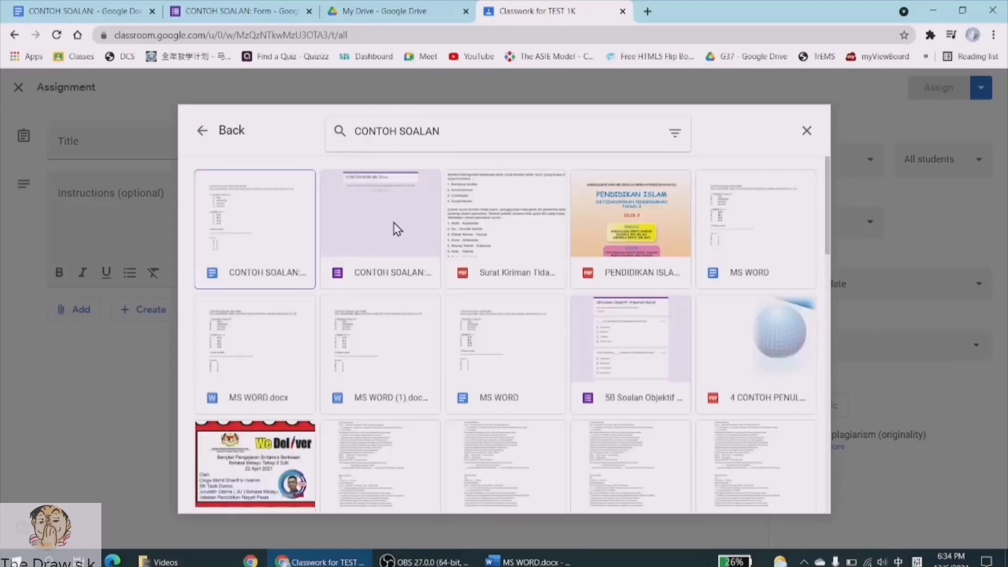
left_click(396, 229)
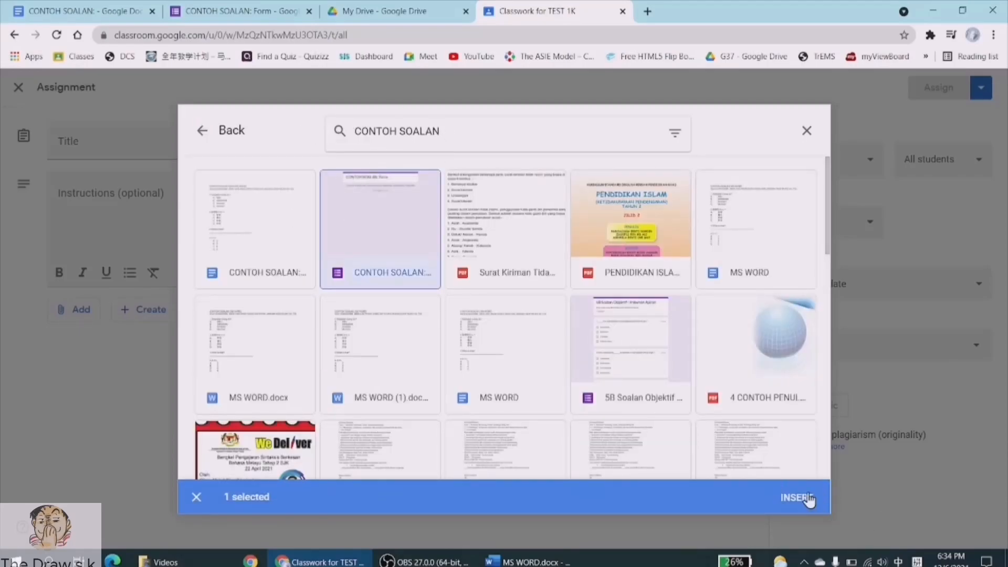
left_click(797, 497)
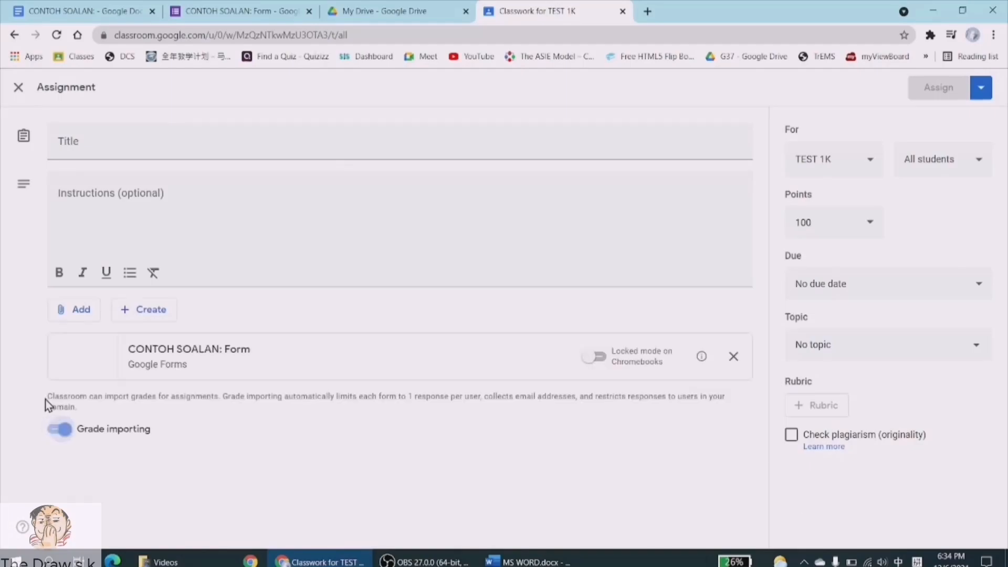
left_click(58, 432)
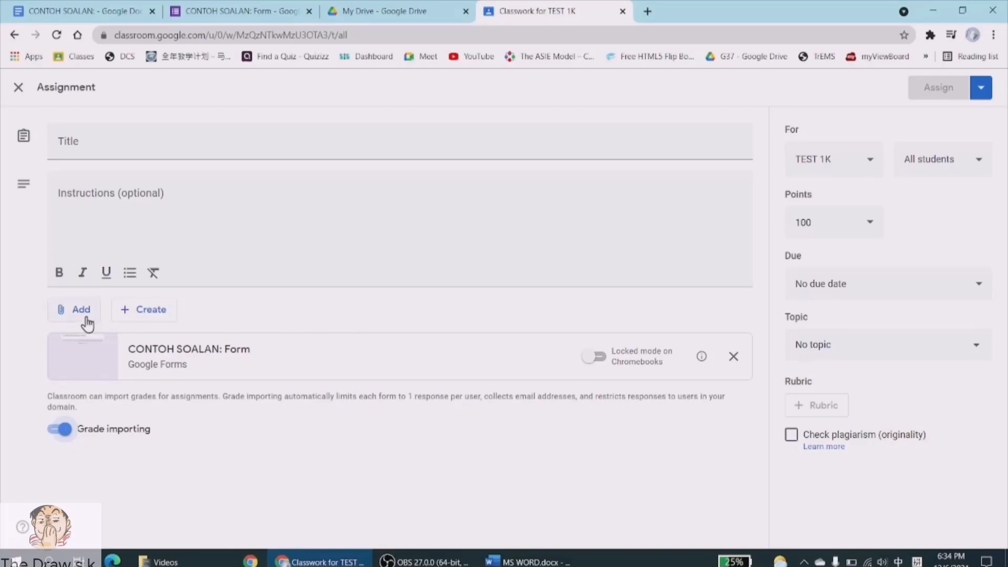
left_click(648, 11)
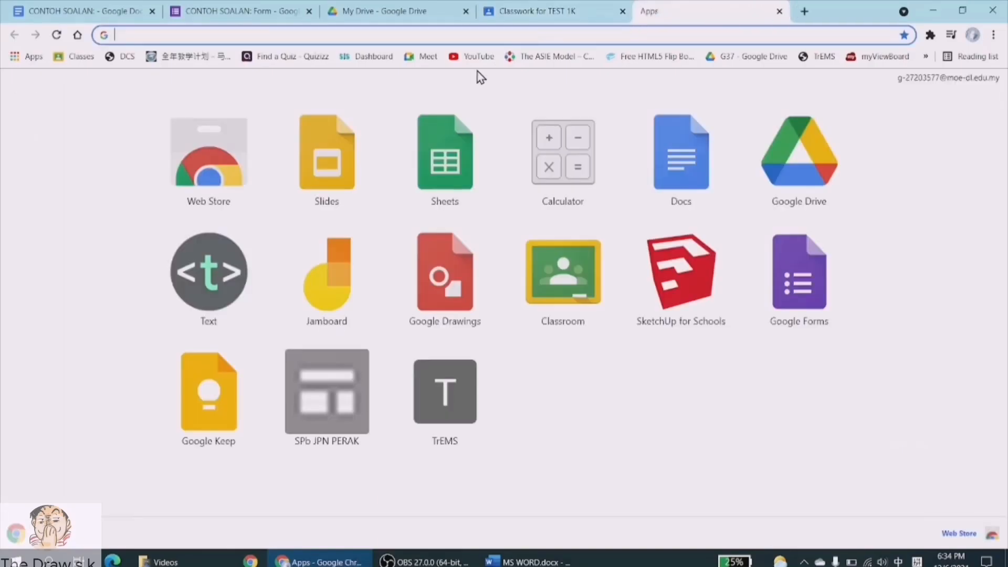
left_click(464, 61)
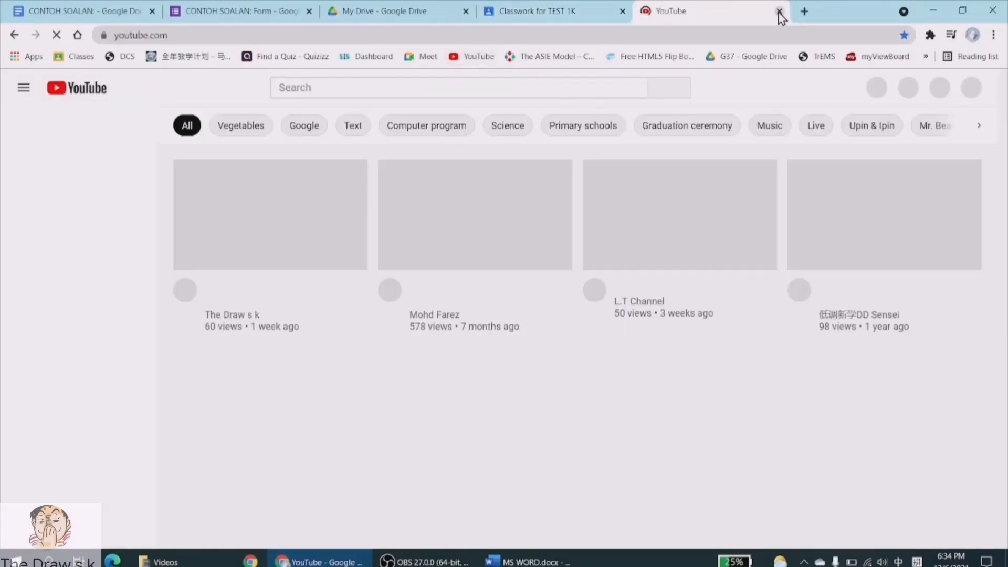
left_click(779, 12)
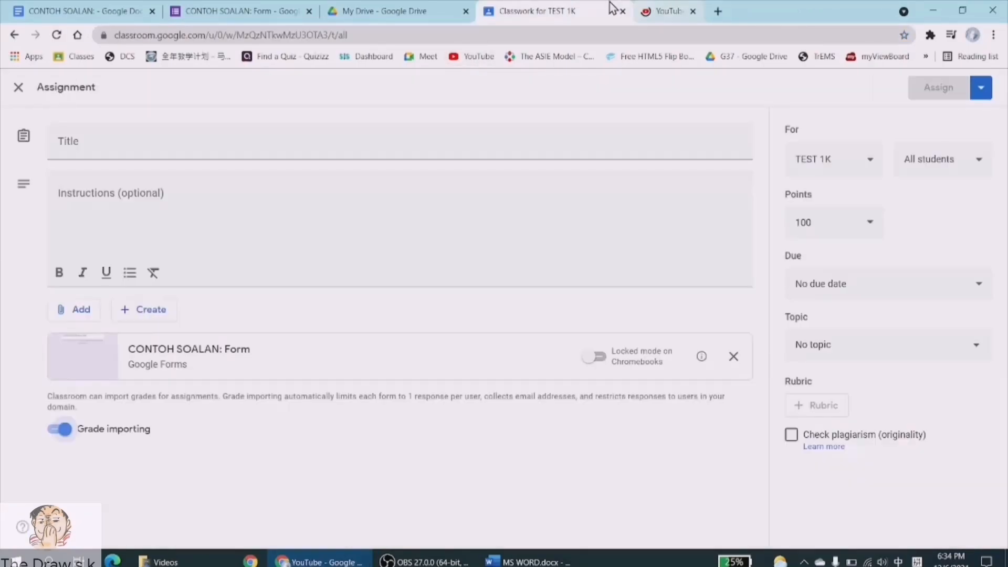
Search YouTube from the assignment for "ABC" and attach the video "ABC Song + More Nursery Rhymes & Kids Songs - CoComelon"
left_click(82, 312)
left_click(90, 403)
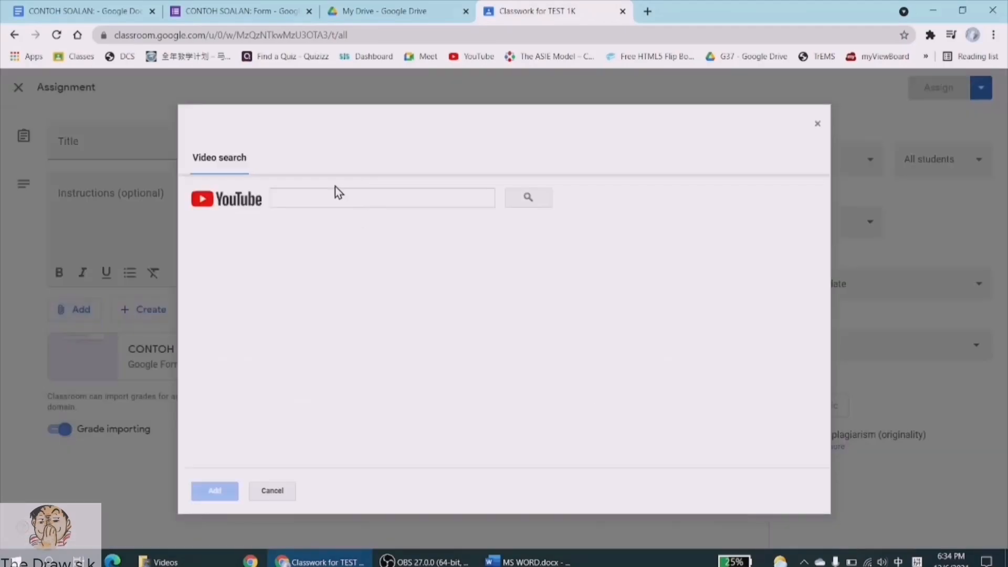
type("ABC")
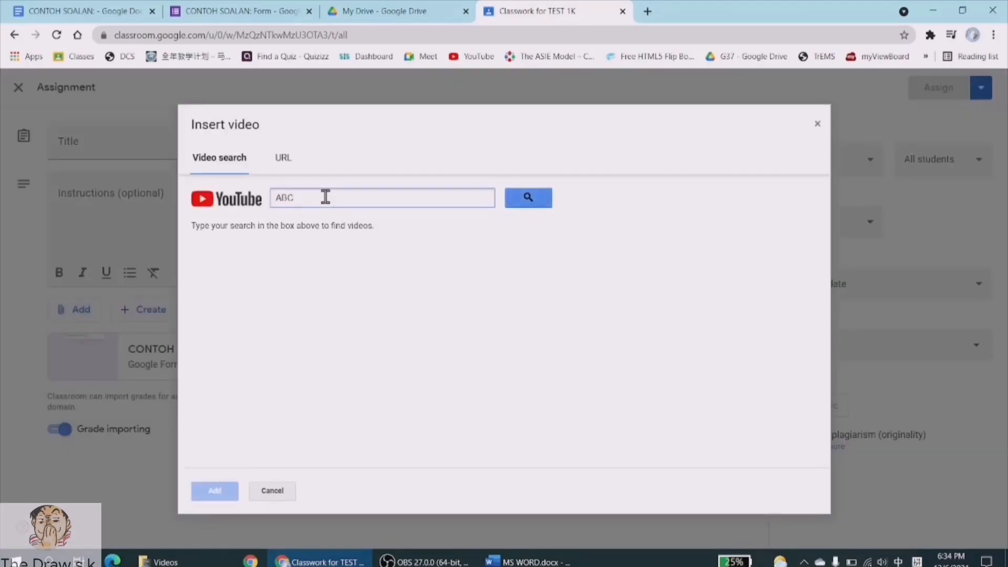
left_click(525, 197)
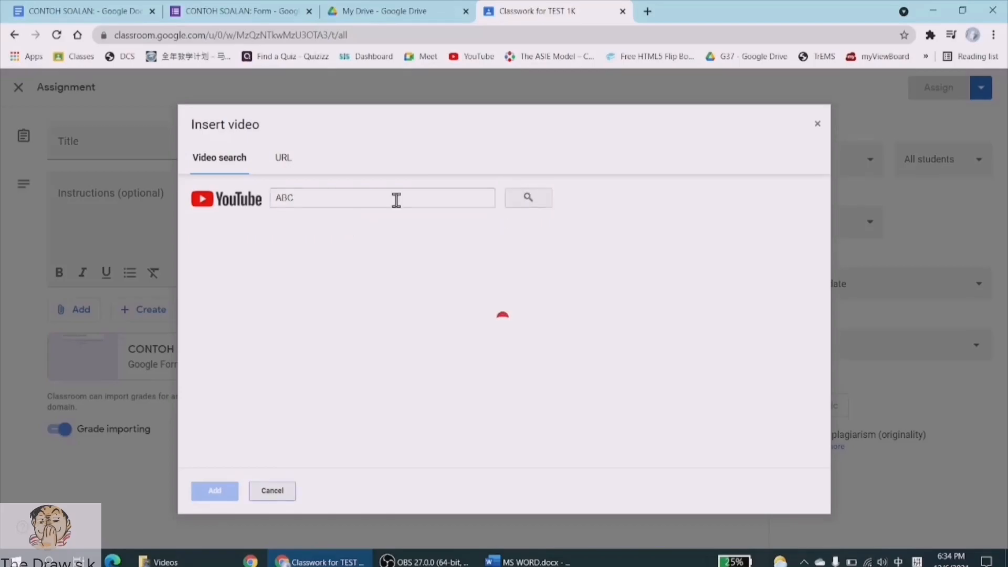
left_click(267, 268)
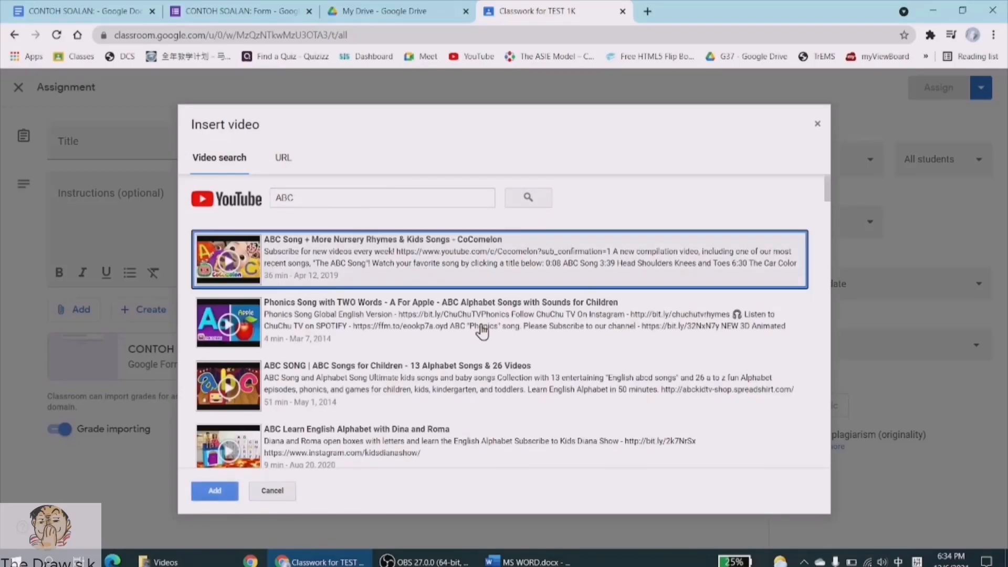
left_click(213, 492)
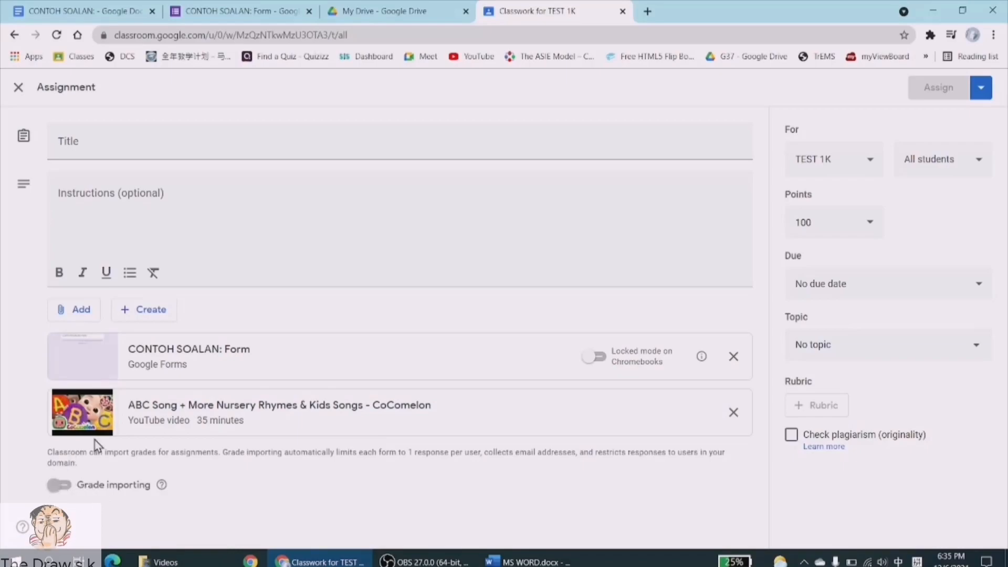
Remove the attached CoComelon video from the assignment and glance at the form before returning to Classroom
left_click(733, 416)
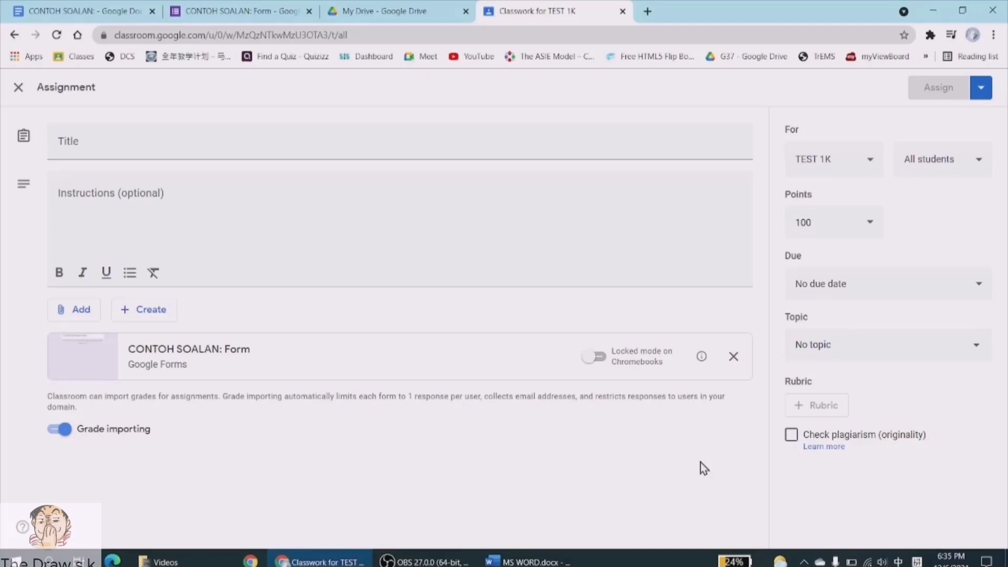
left_click(210, 8)
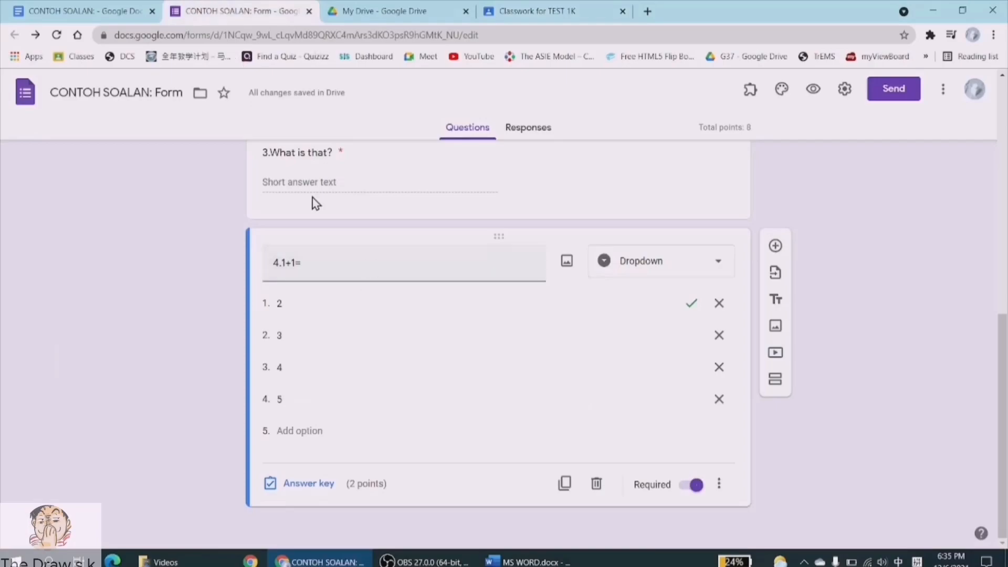
left_click(535, 10)
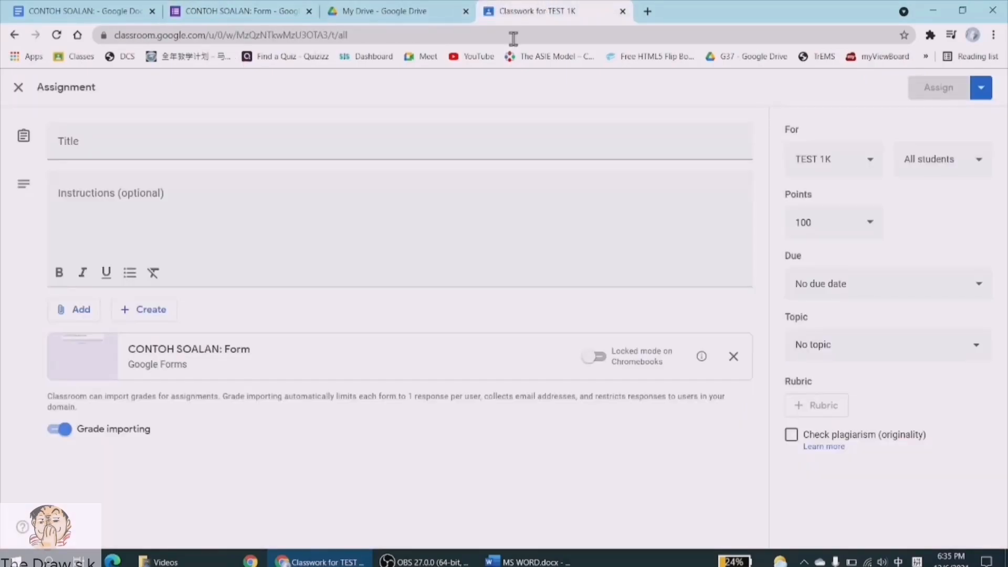
Place the cursor in the assignment's instructions, then open YouTube in a new tab and search for "ABC"
left_click(121, 195)
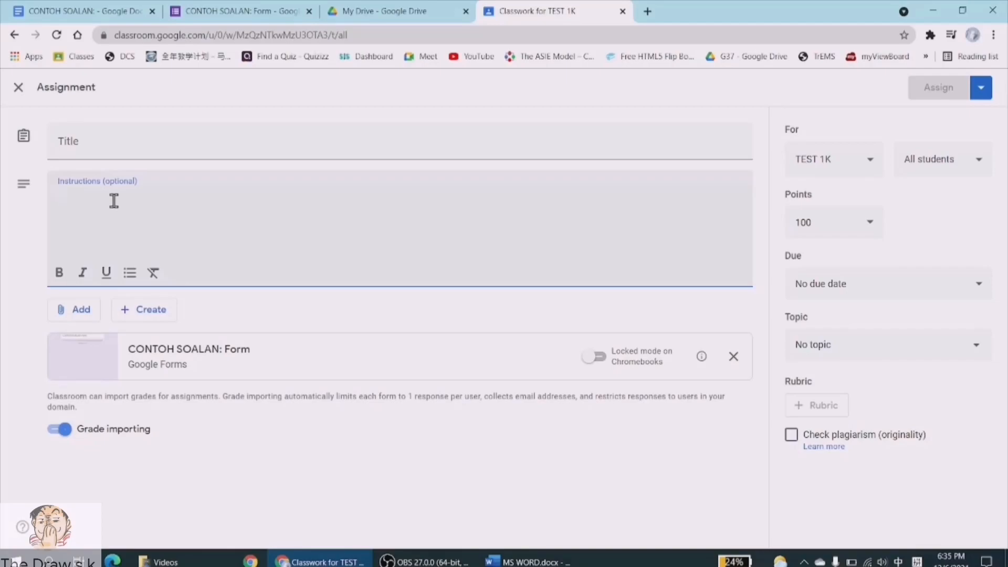
left_click(647, 11)
left_click(472, 56)
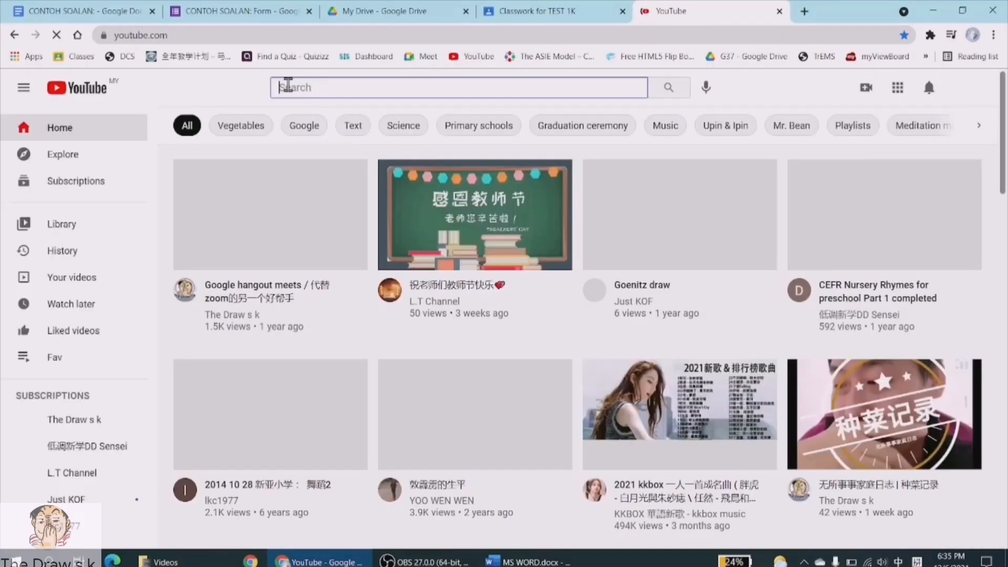
left_click(286, 87)
type("ABC")
key("Return")
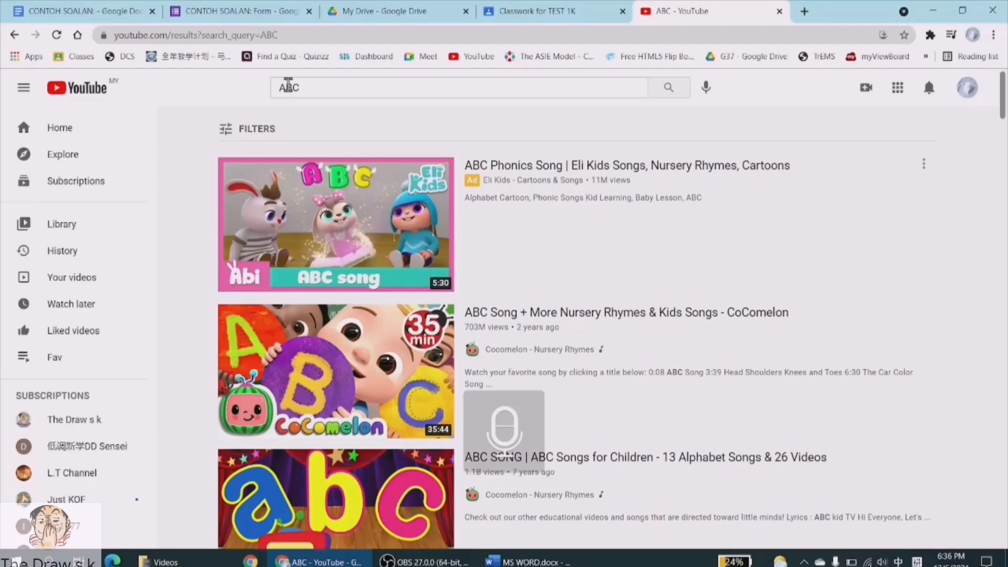
mouse_move(357, 350)
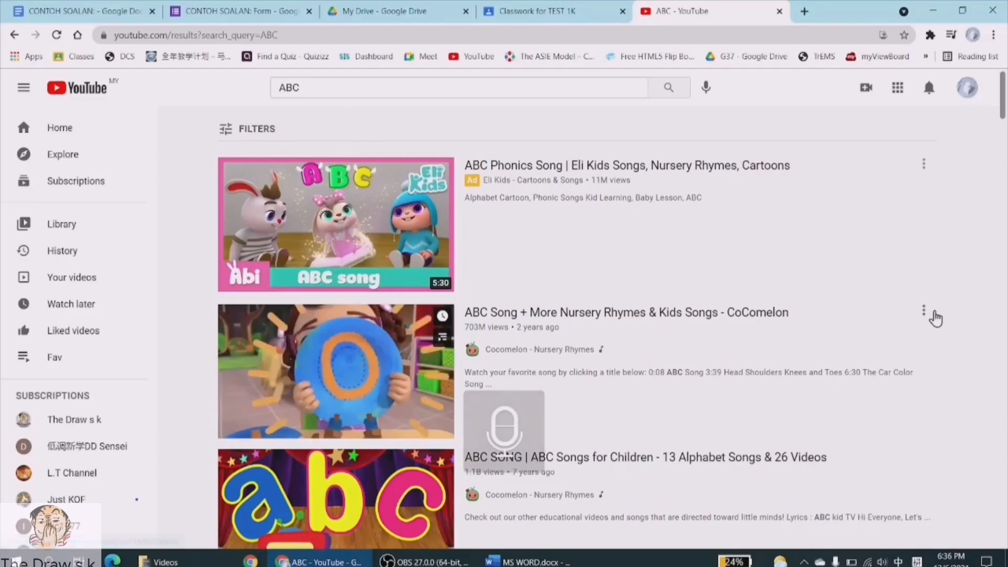
left_click(924, 313)
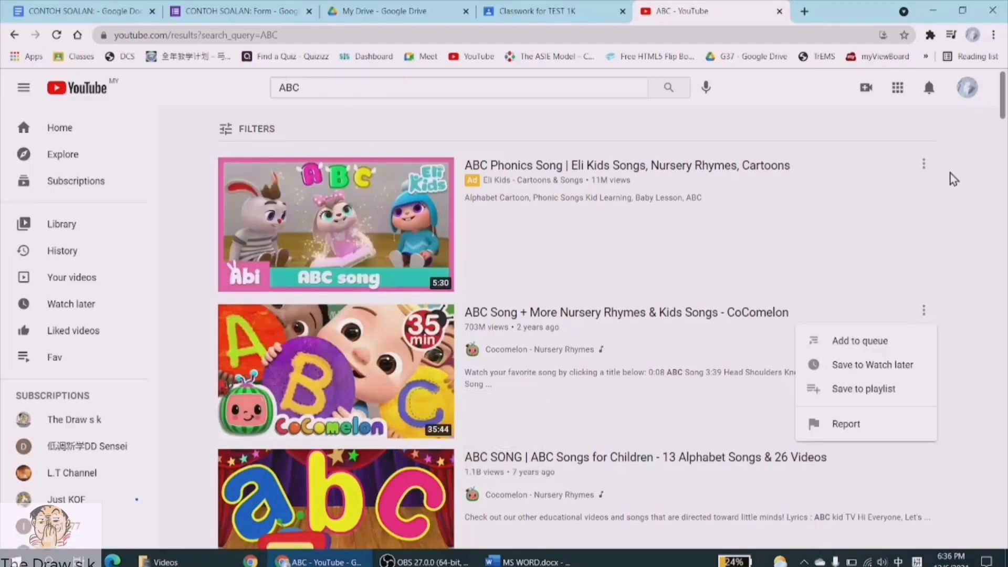
left_click(924, 164)
left_click(136, 224)
left_click(309, 353)
left_click(14, 35)
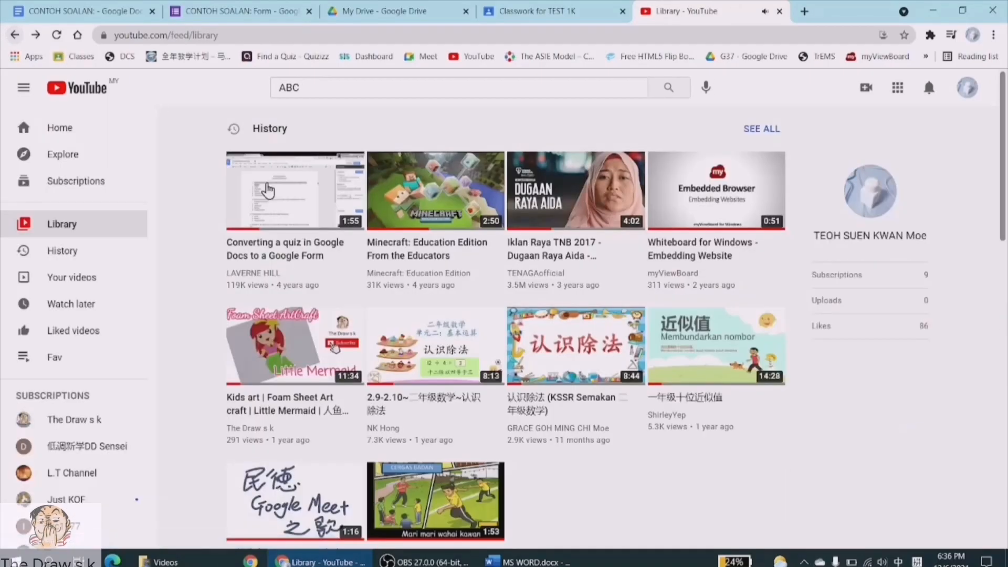
Search YouTube for "ABC" again, open "ABC SONG | ABC Songs for Children - 13 Alphabet Songs & 26 Videos", and copy its share link
left_click(360, 84)
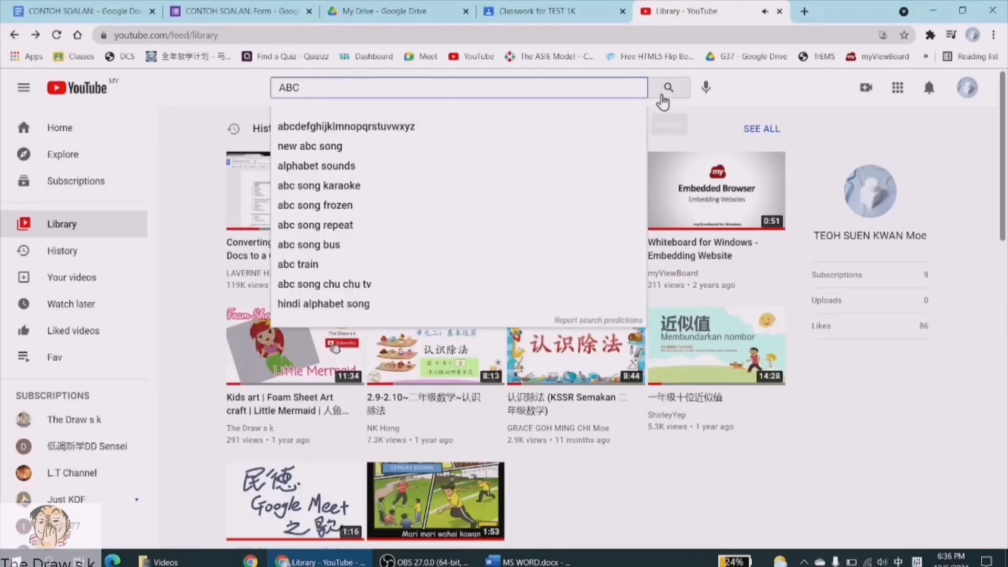
left_click(665, 88)
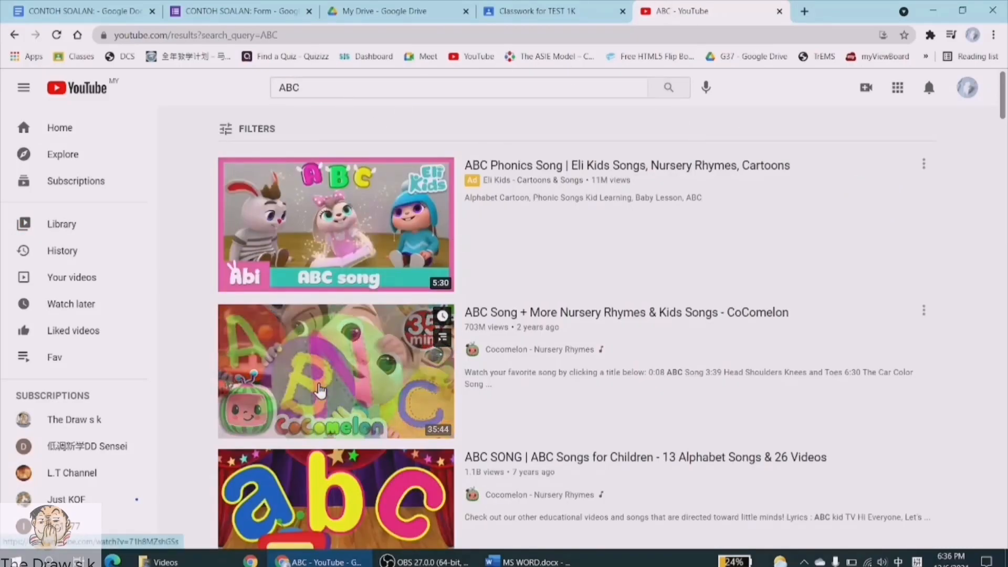
scroll(317, 446, "down", 2)
left_click(317, 446)
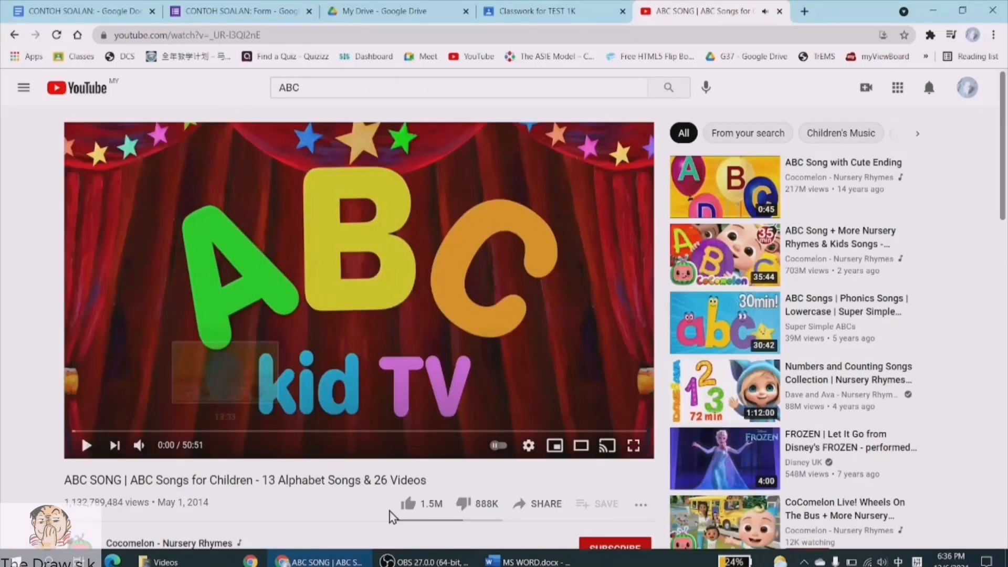
left_click(541, 505)
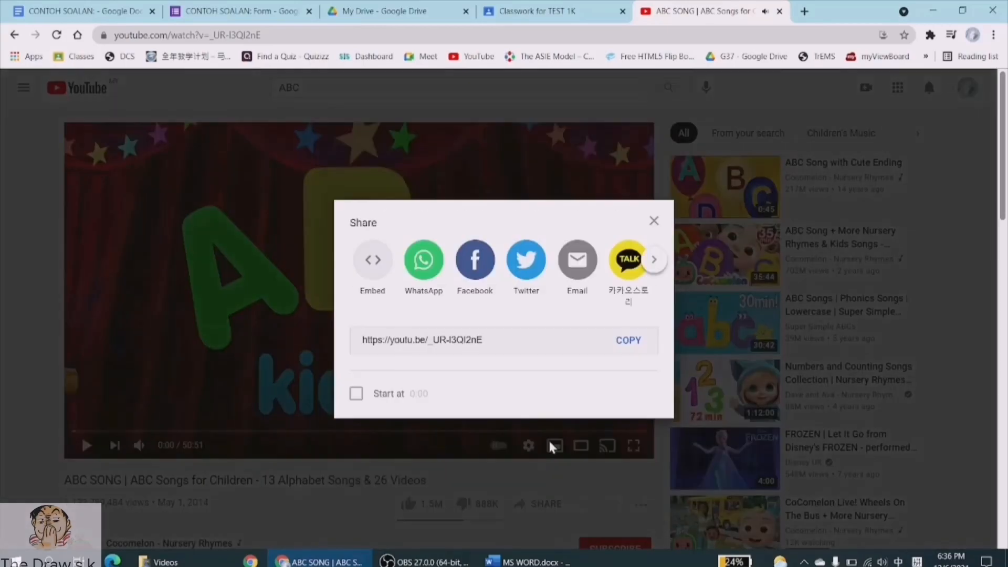
left_click(635, 340)
Return to the Classroom assignment and paste the copied YouTube link into its instructions
left_click(367, 10)
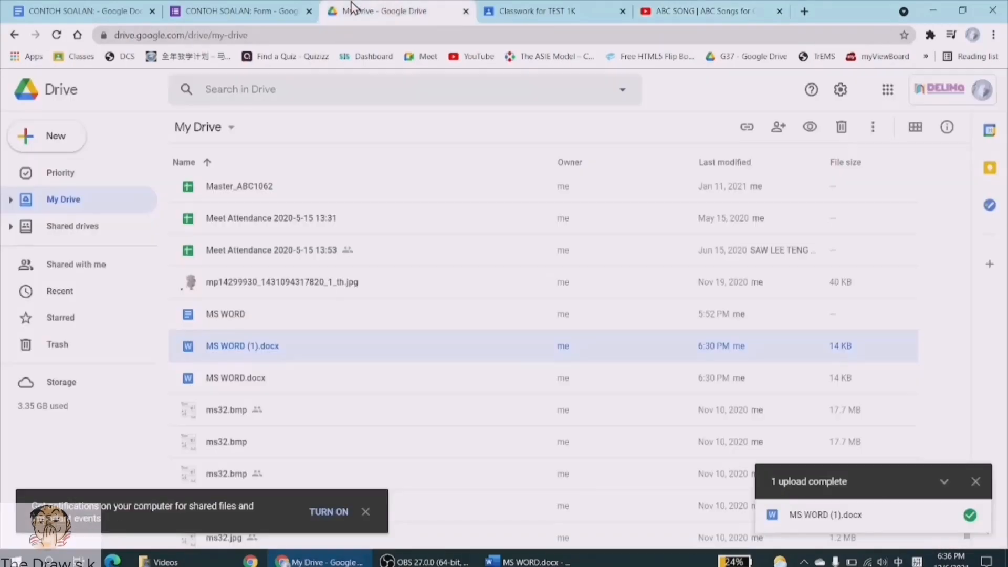
left_click(527, 10)
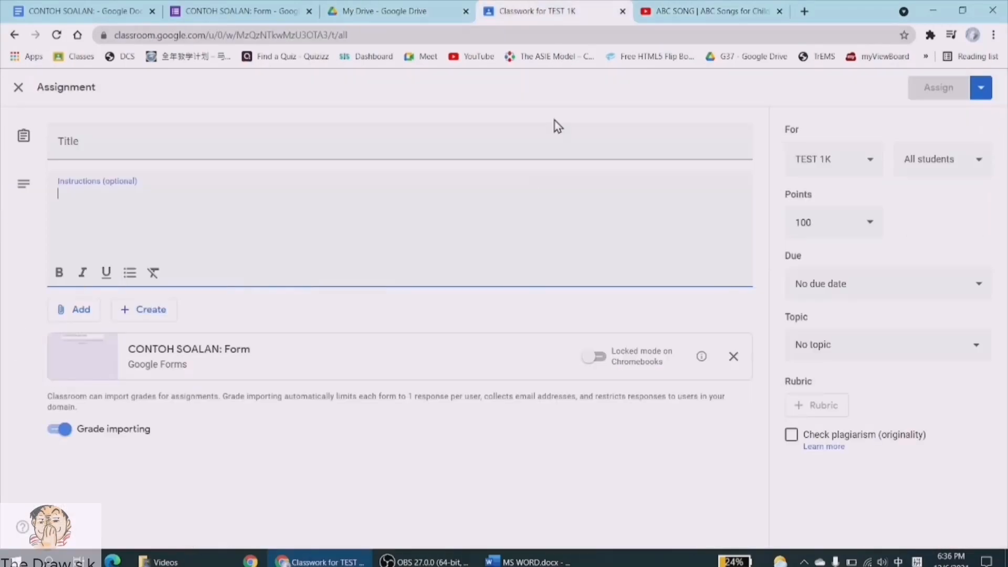
right_click(114, 191)
left_click(179, 294)
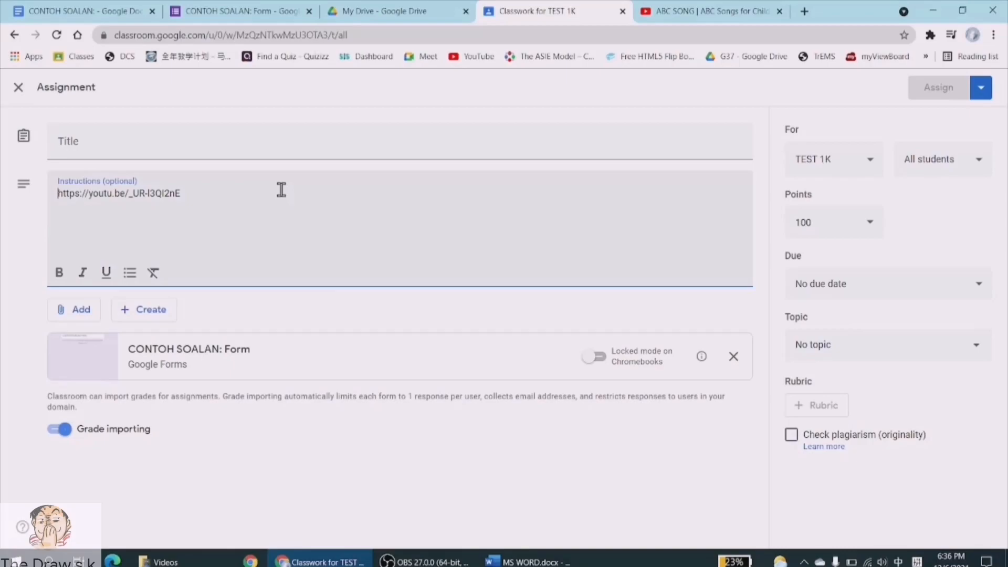
Add "SILA RUJUK VIDEO INI SEBELUM ANDA MENJAWAB SOALAN" before the link in the instructions, separated from it by a blank line
key("Home")
type("SILA RU")
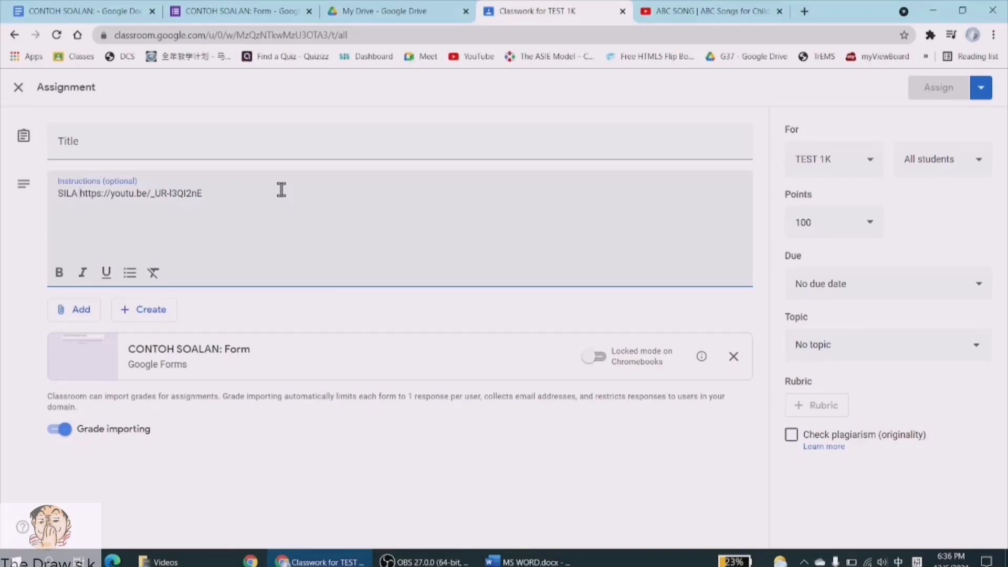
type("JUK ")
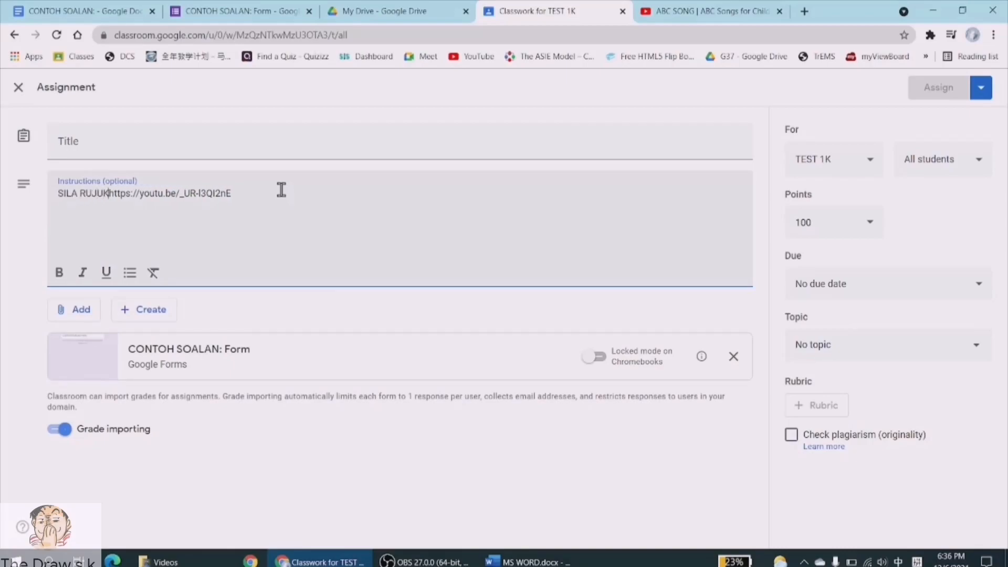
type("VIDEO INI SEB")
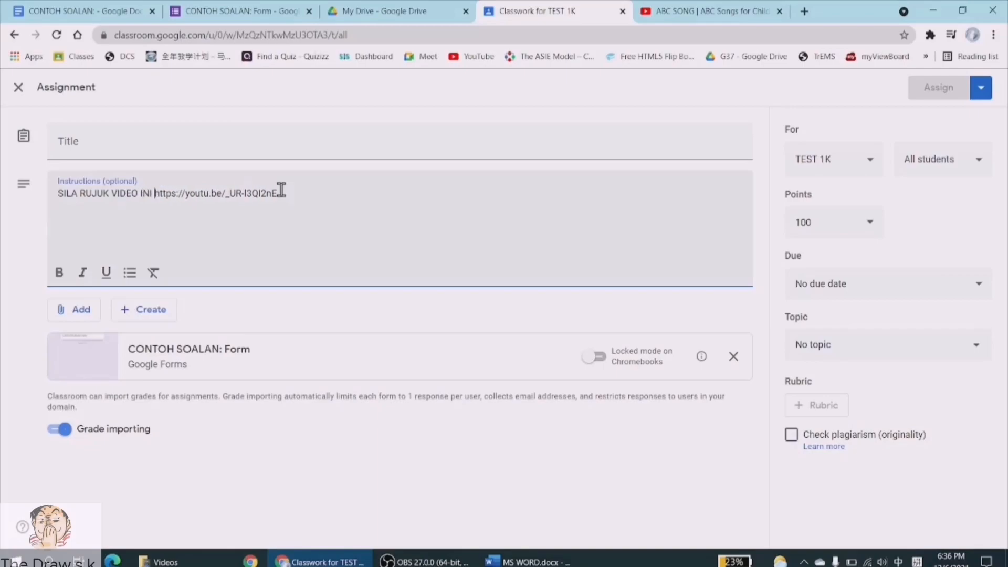
type("E")
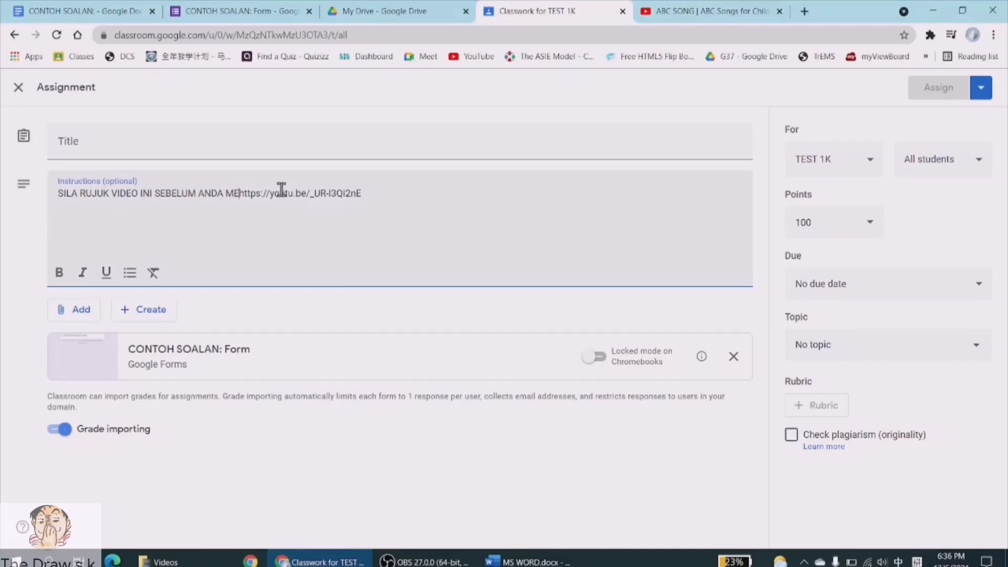
type("LUM ANDA MENJAWAB SOALAN")
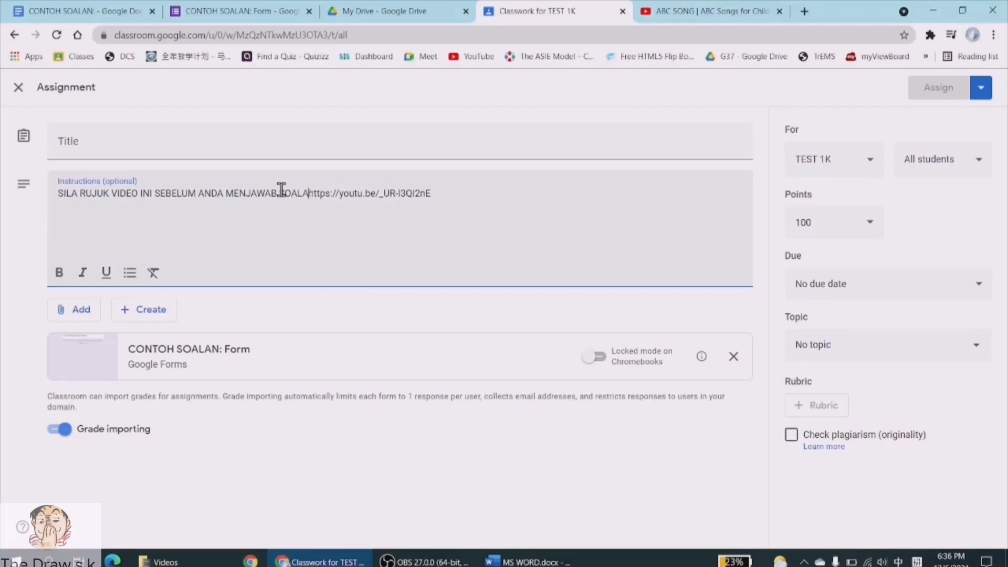
key("Return")
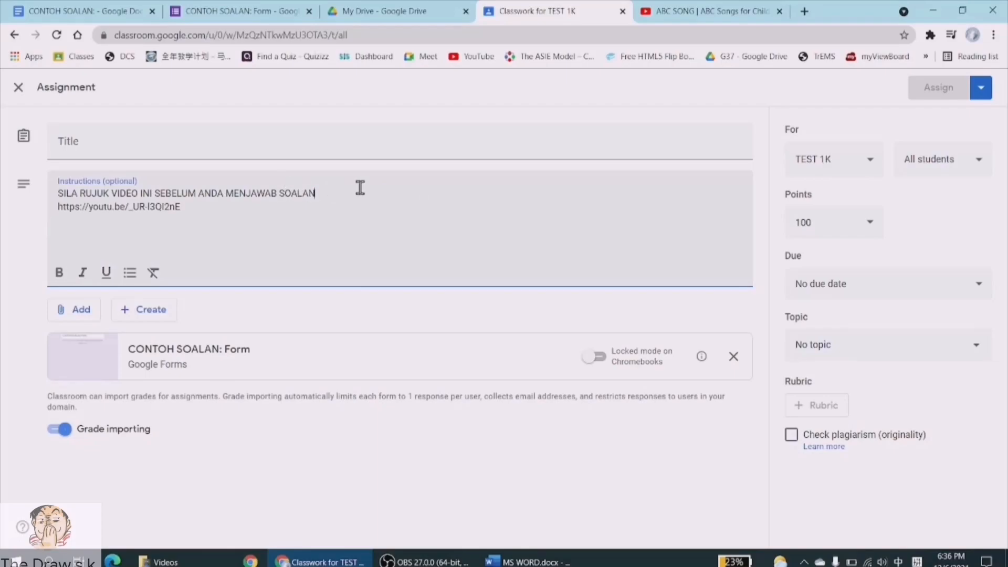
key("Return")
left_click(321, 228)
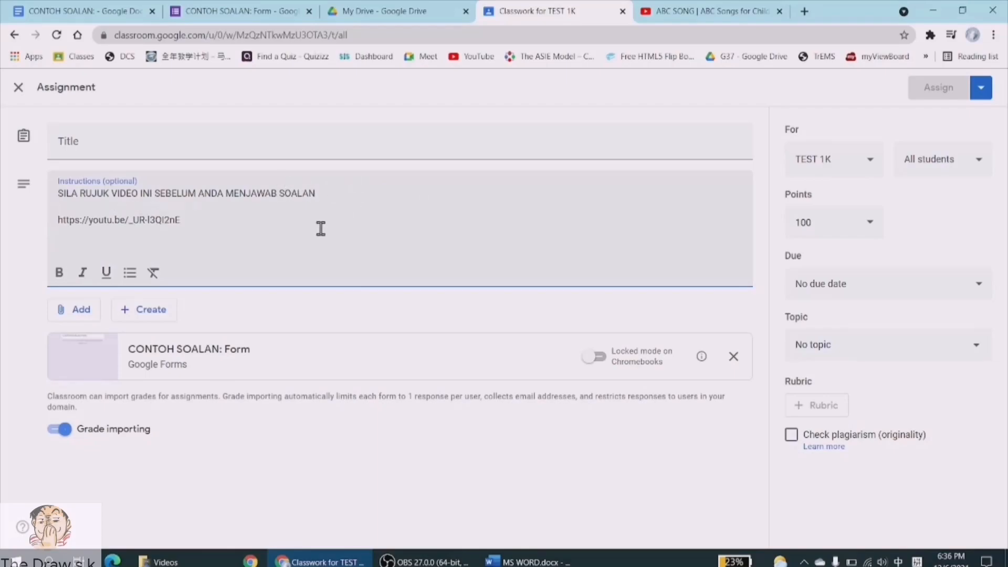
Title the assignment "CONTOH" and assign it to all students of TEST 1K
left_click(105, 145)
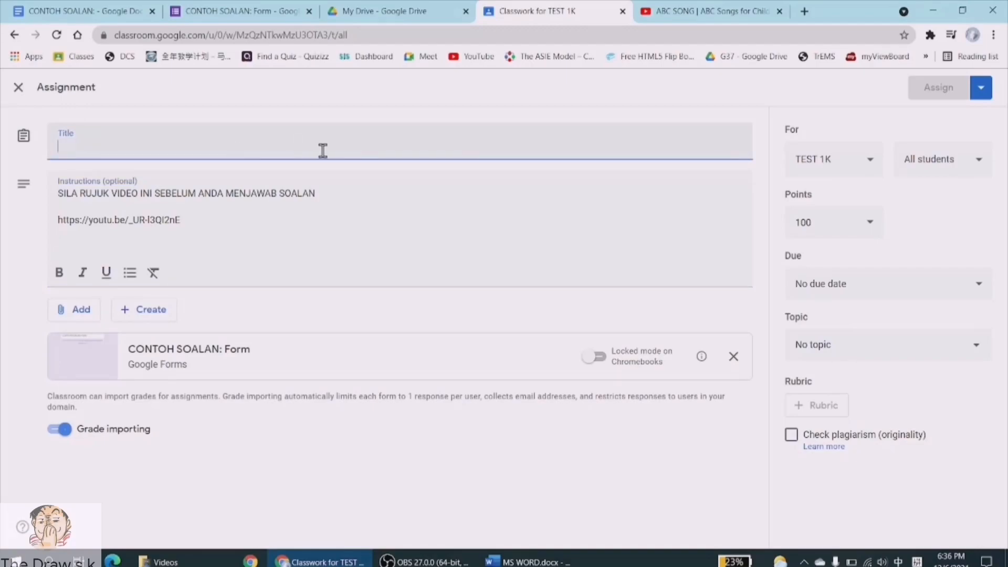
type("CONTOH")
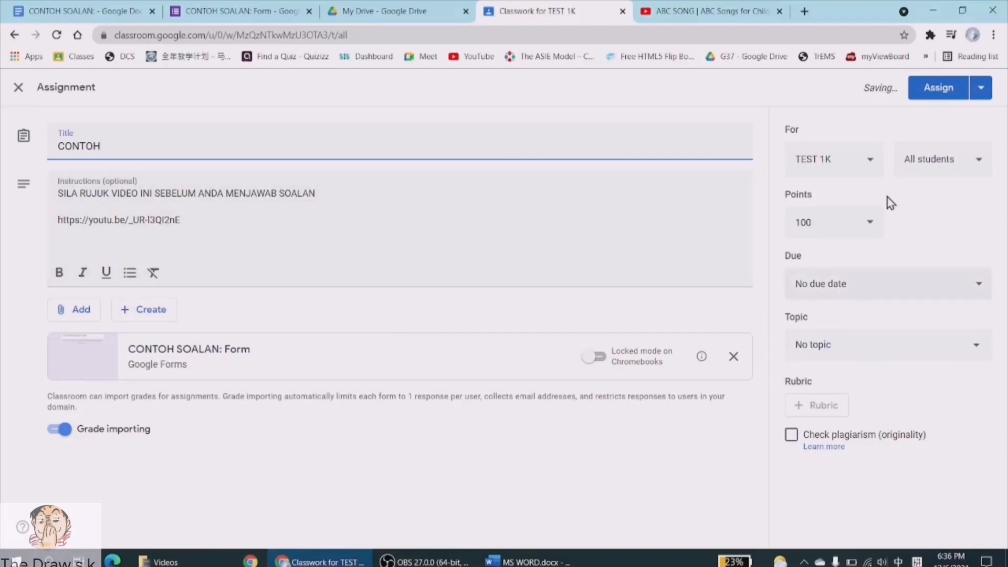
left_click(934, 91)
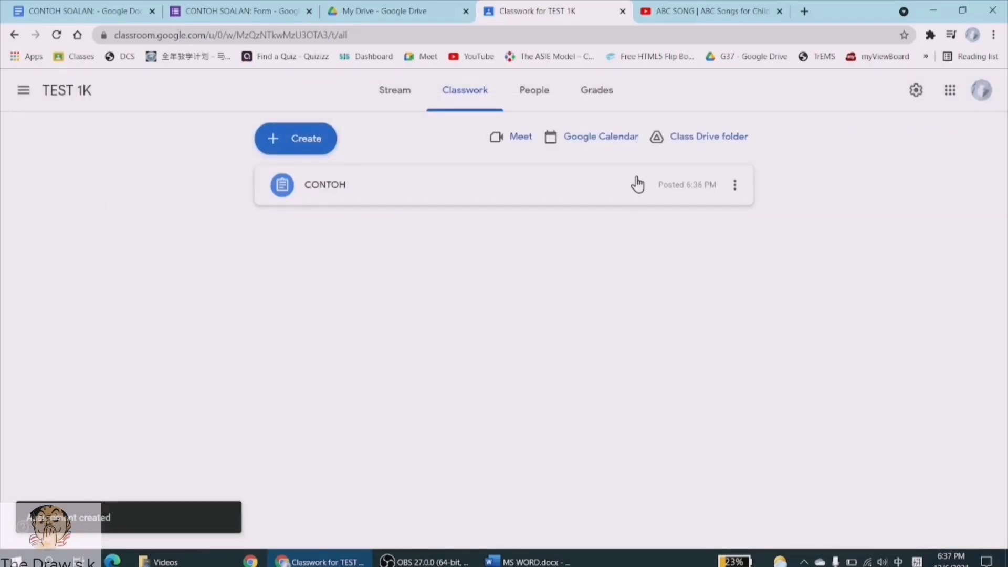
Open the posted CONTOH assignment from the classwork list and view its instructions page
left_click(448, 199)
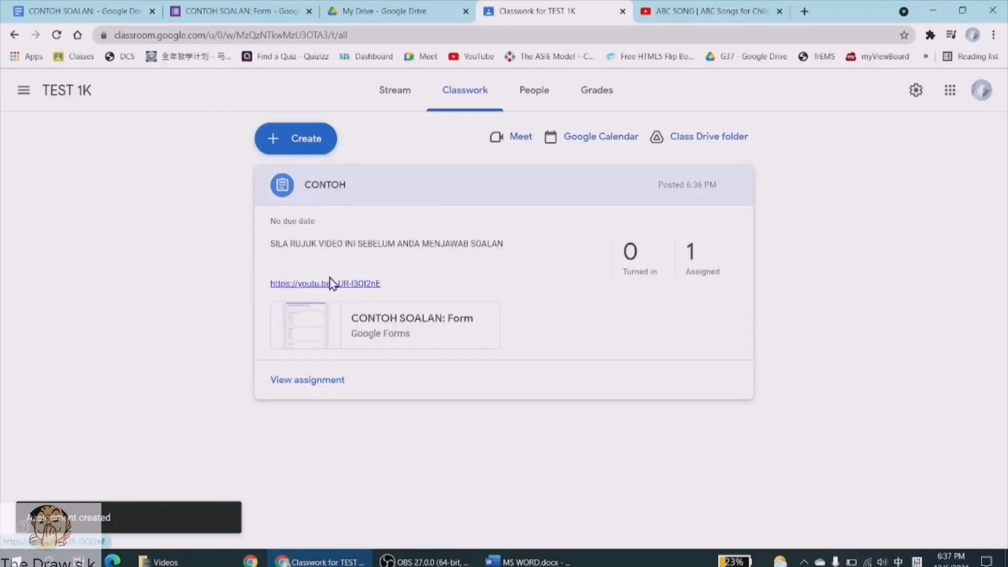
left_click(325, 380)
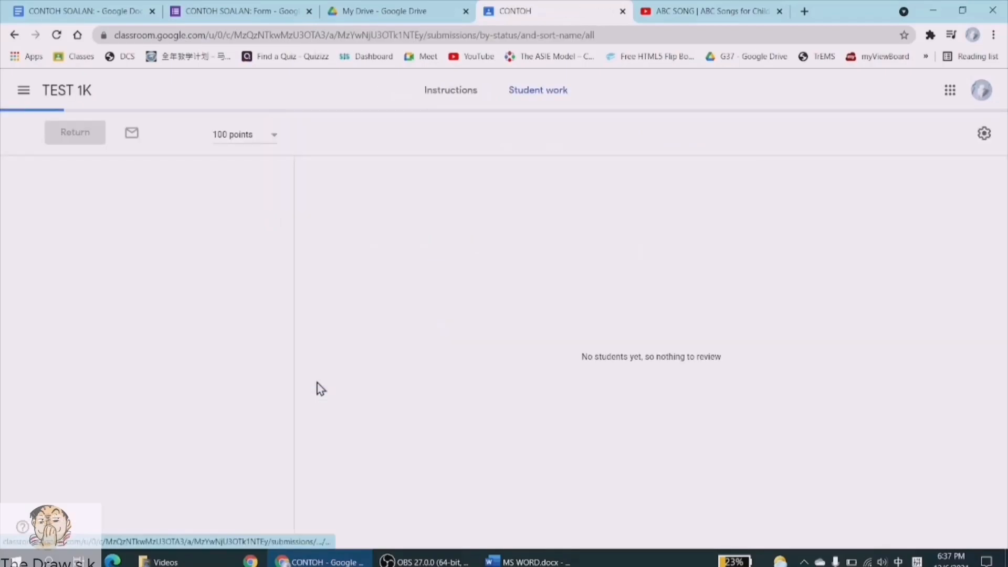
left_click(450, 103)
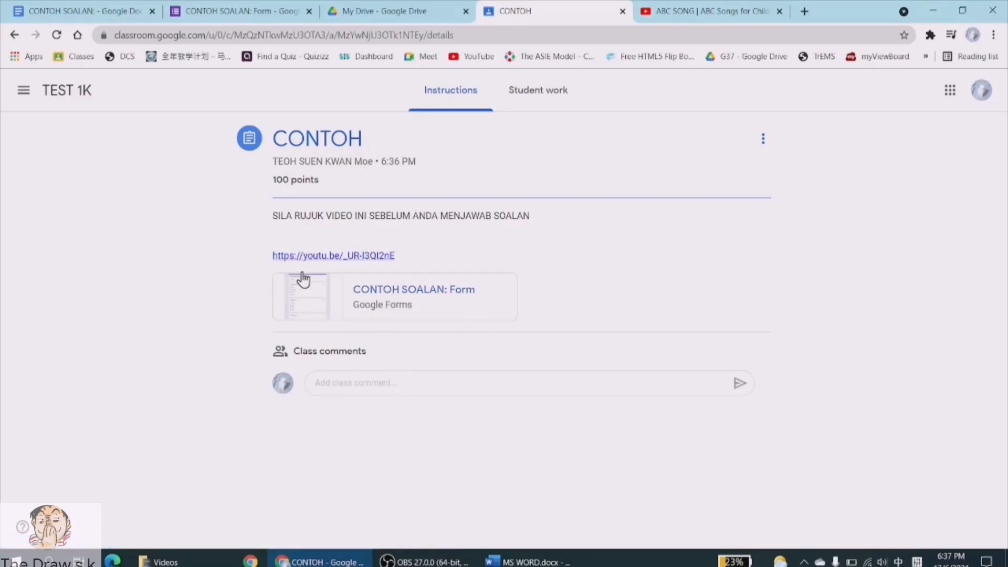
Test the YouTube link in the posted instructions, then close both video pages to return to the assignment
left_click(361, 257)
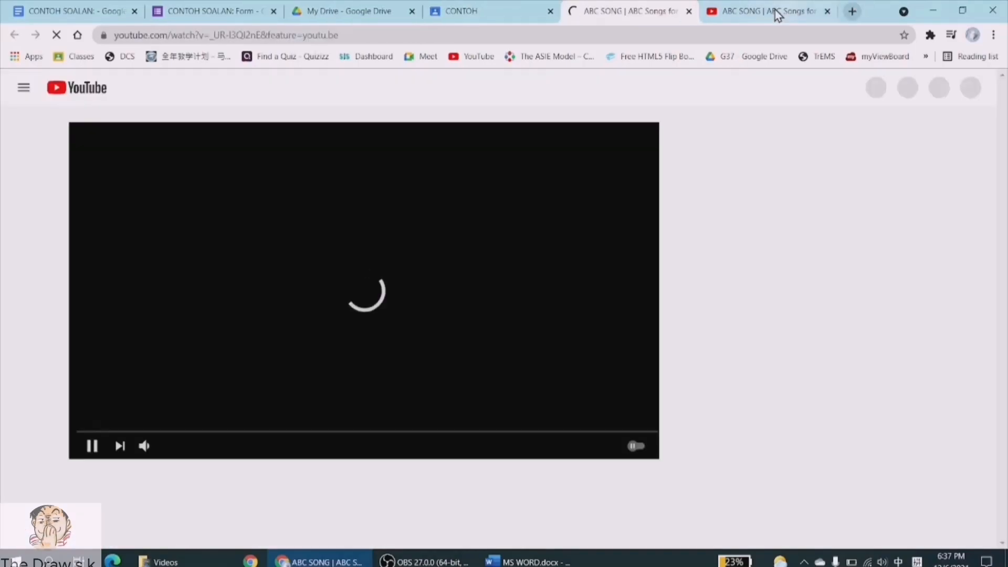
left_click(823, 11)
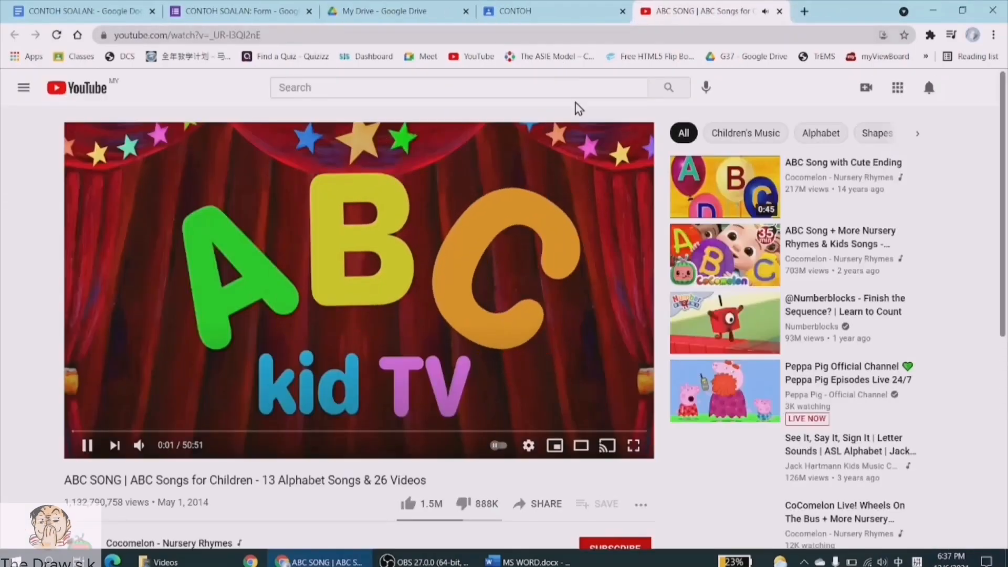
left_click(779, 12)
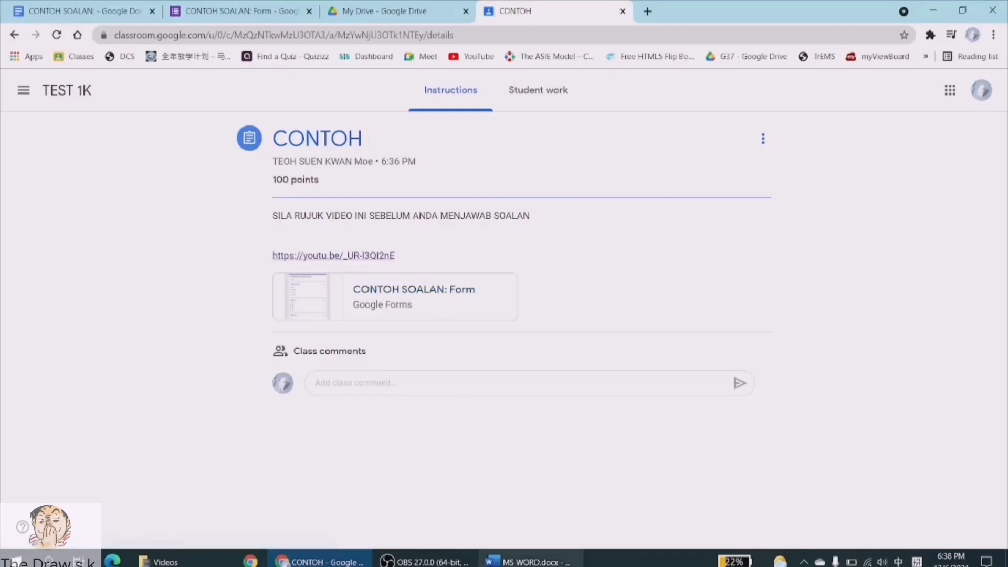
mouse_move(452, 563)
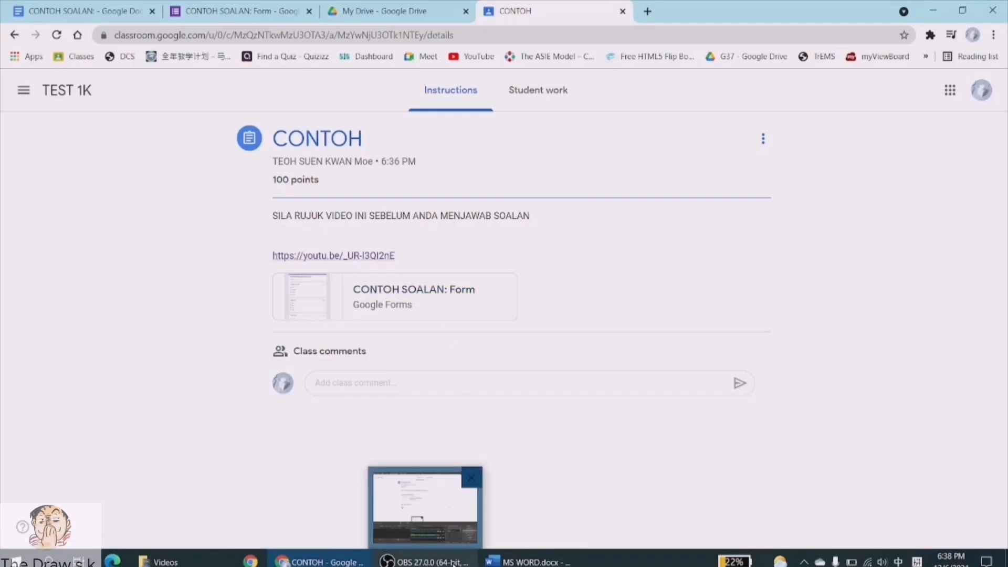
left_click(452, 562)
left_click(796, 430)
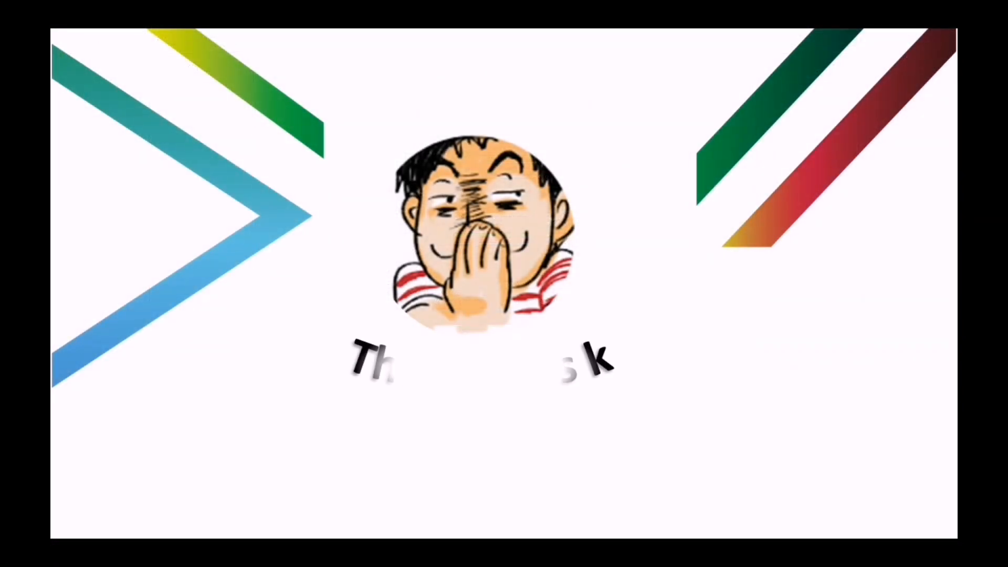